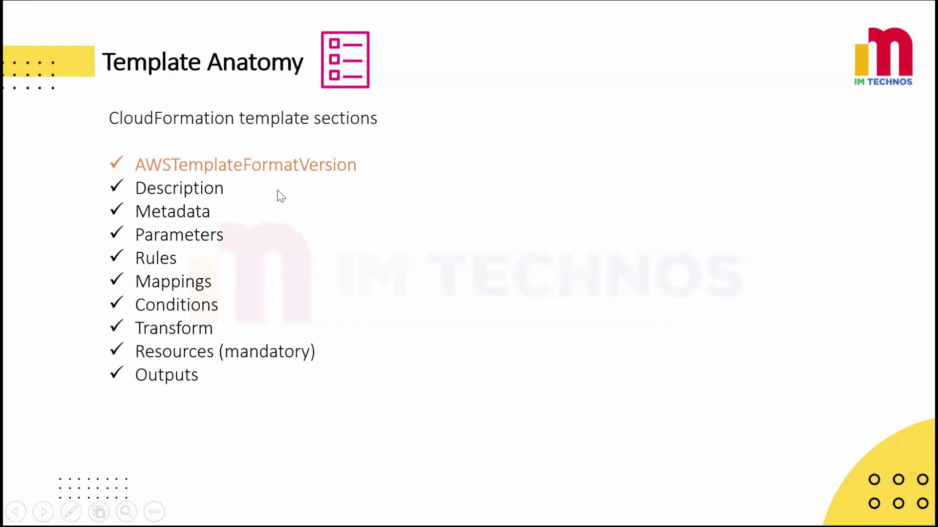
# Step: Add a Description line below the format version in EC2_Creation_Template.yaml, reading "Provision an EC2 Instance"
pyautogui.press('Right')
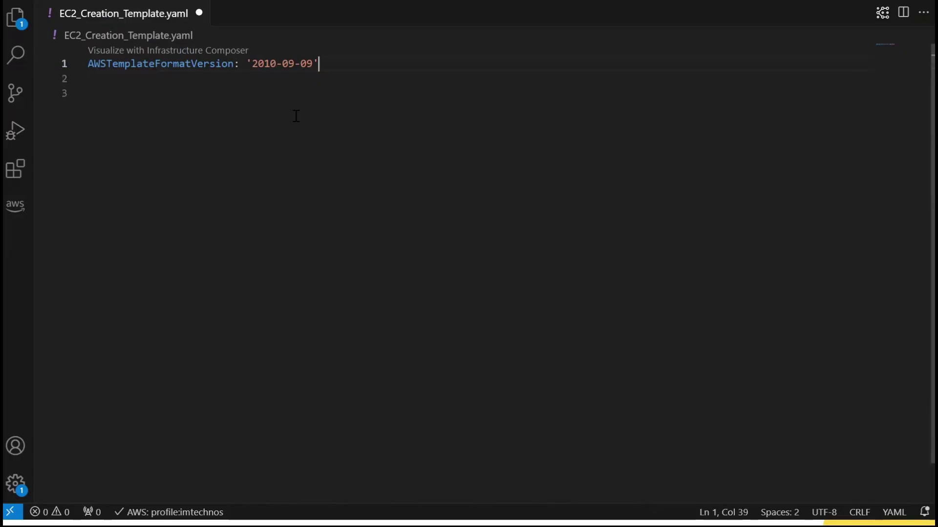
pyautogui.press('Return')
pyautogui.write('Description: Create an EC2 instance')
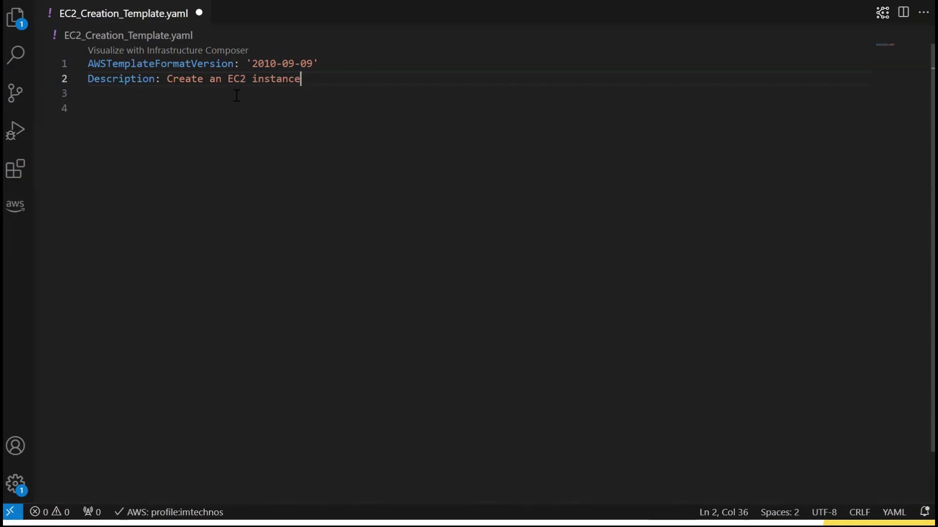
pyautogui.moveTo(166, 79); pyautogui.dragTo(301, 79)
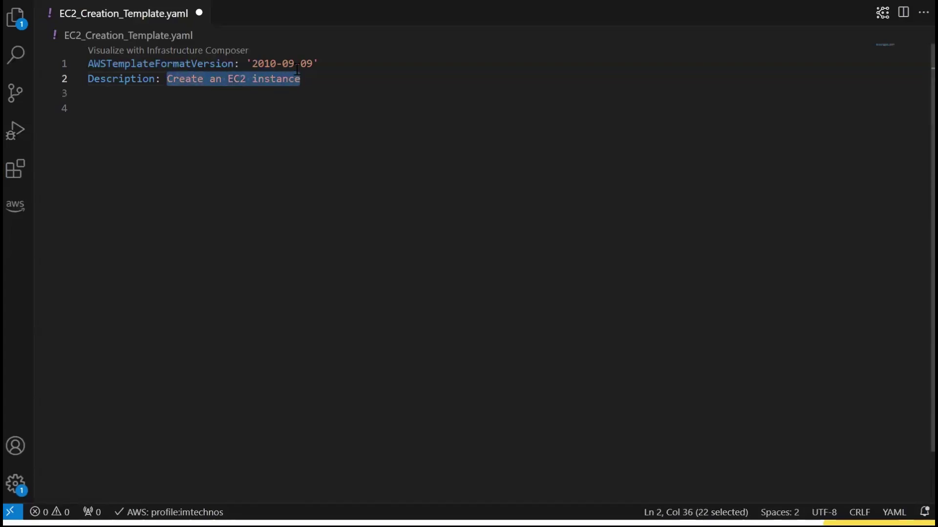
pyautogui.write('Provision an EC2 Instance')
pyautogui.click(278, 157)
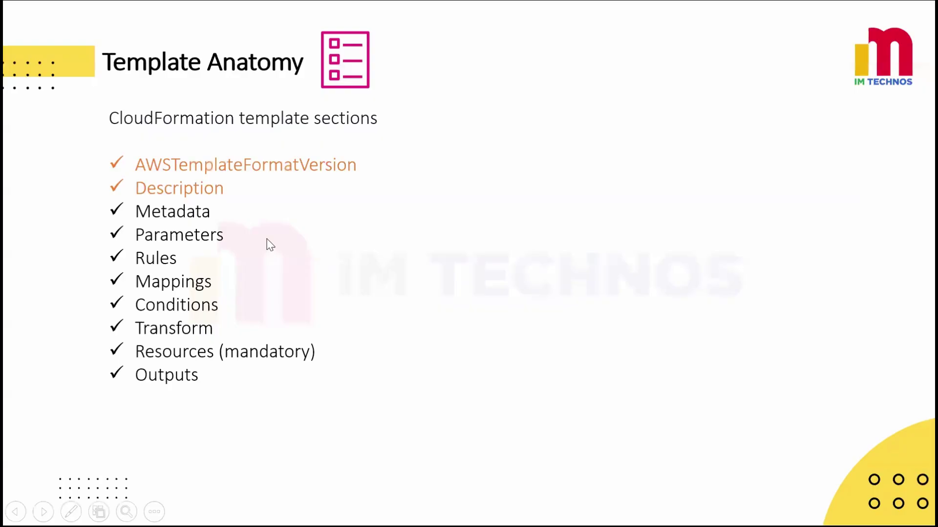
# Step: Add a Resources section defining MyEC2Instance as AWS::EC2::Instance with t2.micro, ami-0166fe664262f664c, keypair-east1, security group sg-0aa14d3d8fac2d1c3 and Name tag MyEC2Instance
pyautogui.click(230, 360)
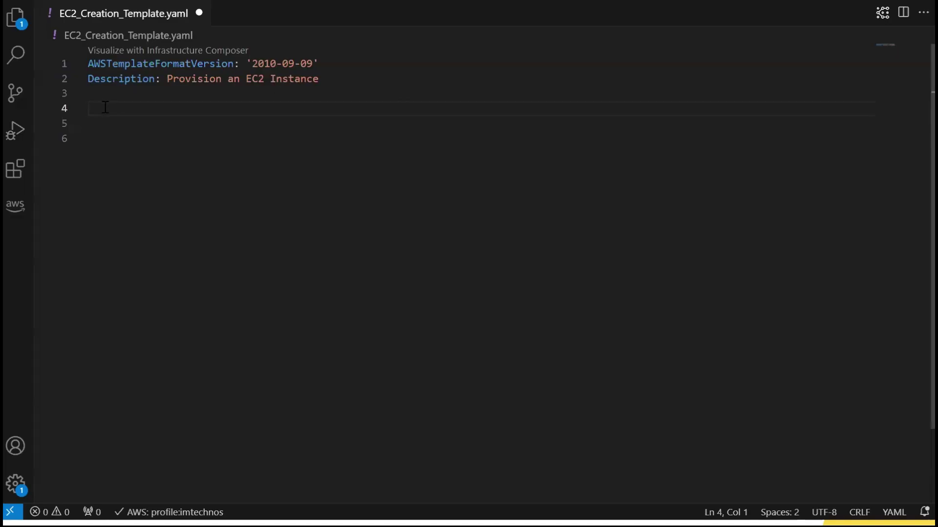
pyautogui.write('Resources:   MyEC2Instance:     Type: AWS::EC2::Instance     Properties:       InstanceType: t2.micro       ImageId: ami-0166fe664262f664c       KeyName: keypair-east1       SecurityGroupIds:         - sg-0aa14d3d8fac2d1c3       Tags:         - Key: Name           Value: MyEC2Instance')
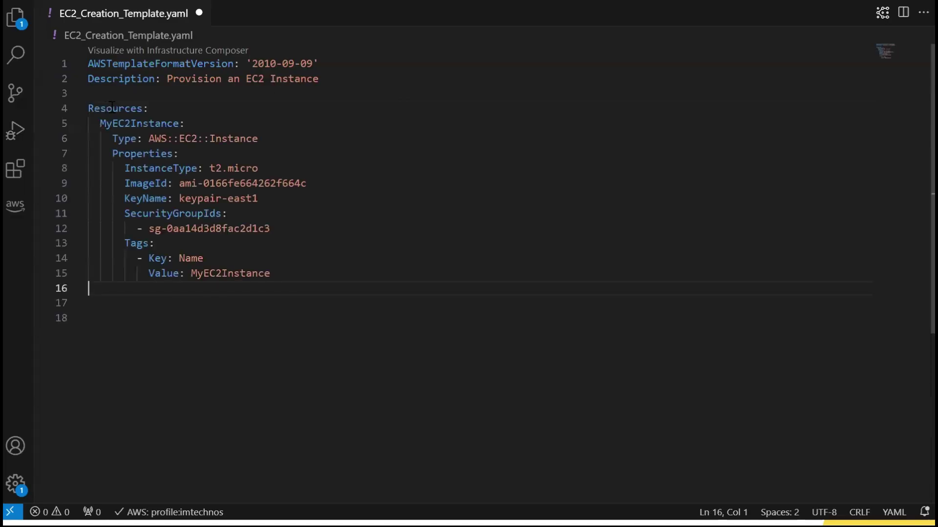
# Step: Review the resource's logical name, type and each of its properties, including instance type, security groups and tags
pyautogui.moveTo(106, 123); pyautogui.dragTo(173, 124)
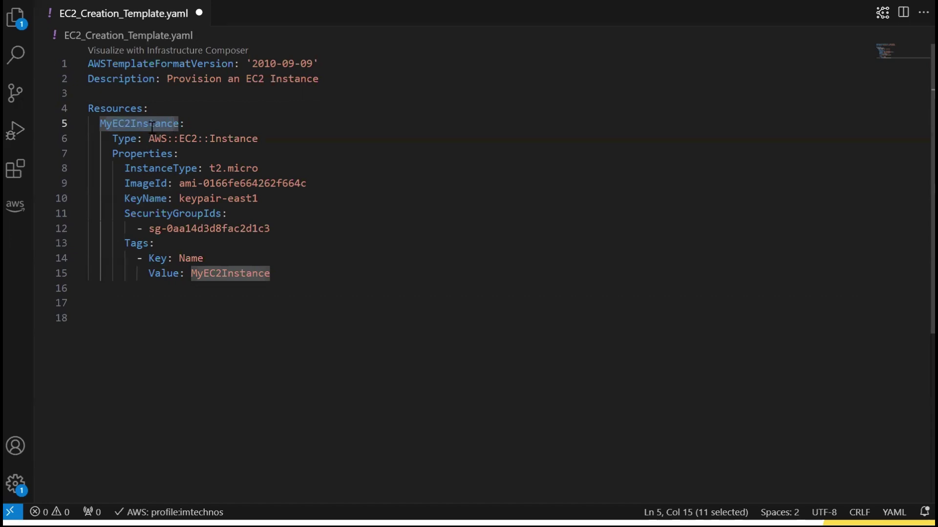
pyautogui.moveTo(118, 139); pyautogui.dragTo(130, 142)
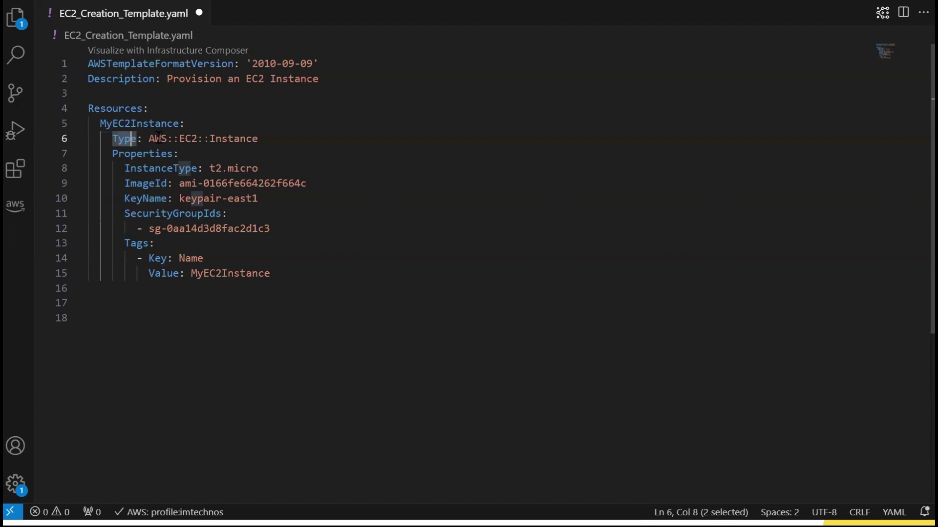
pyautogui.moveTo(154, 139); pyautogui.dragTo(245, 139)
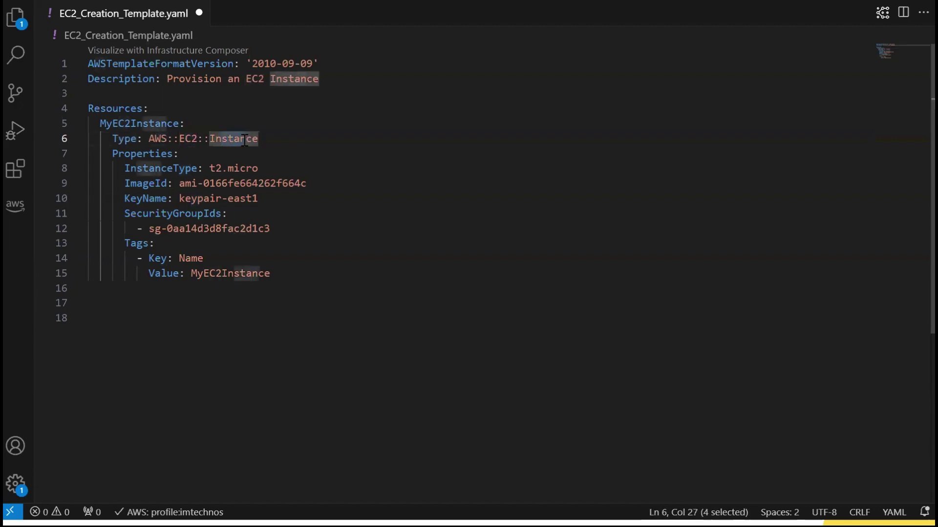
pyautogui.moveTo(130, 153); pyautogui.dragTo(212, 241)
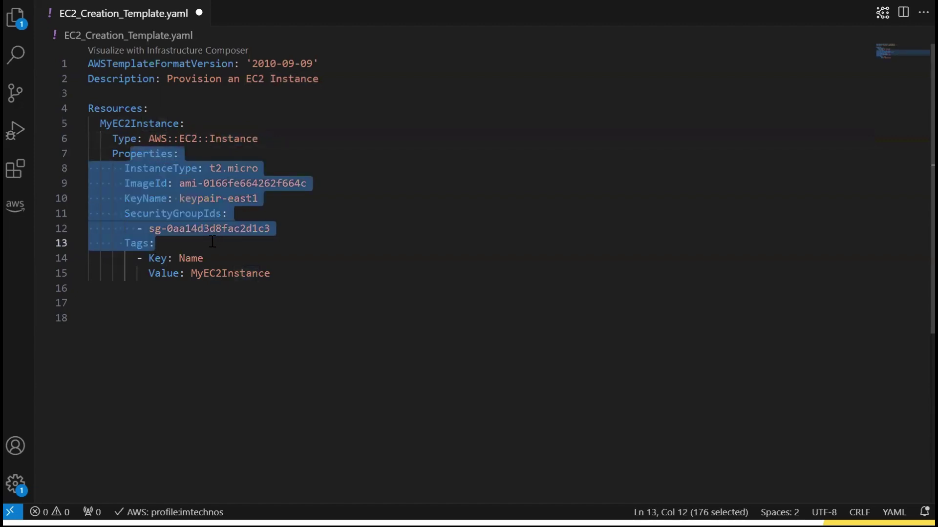
pyautogui.click(221, 215)
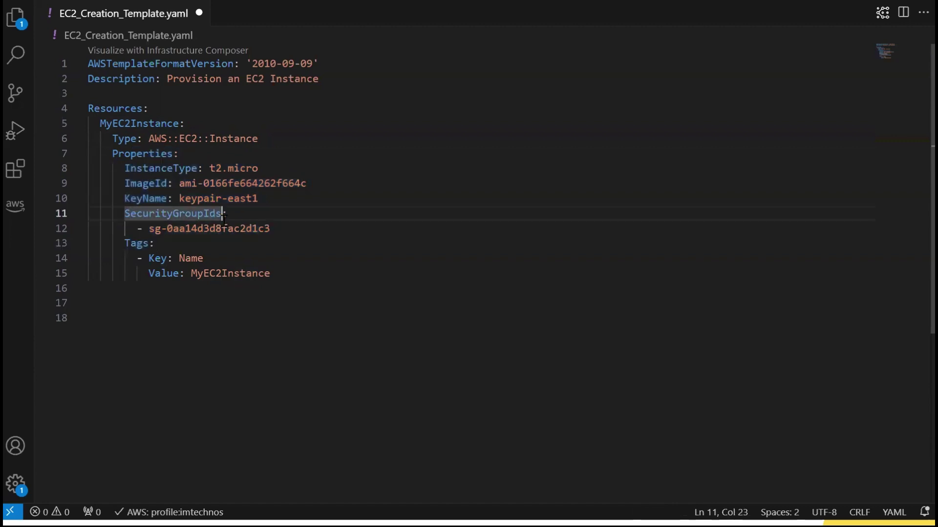
pyautogui.moveTo(149, 168); pyautogui.dragTo(136, 243)
pyautogui.doubleClick(162, 168)
pyautogui.doubleClick(181, 215)
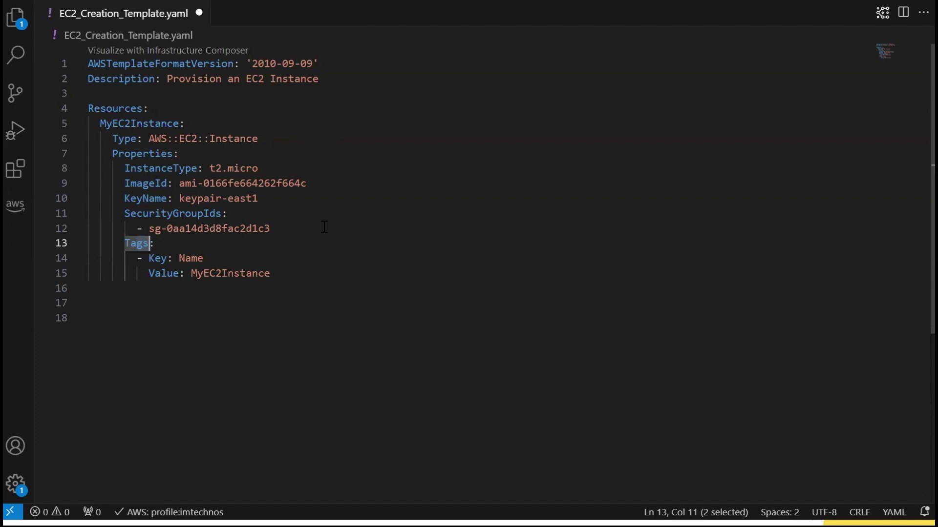
# Step: Save the EC2_Creation_Template.yaml file
pyautogui.hotkey('ctrl', 's')
pyautogui.press('Down')
pyautogui.press('Down')
pyautogui.press('Down')
# Step: Switch to the drawing app and handwrite the flow Template, arrow, circled S3, arrow, Validate in blue
pyautogui.hotkey('alt', 'Tab')
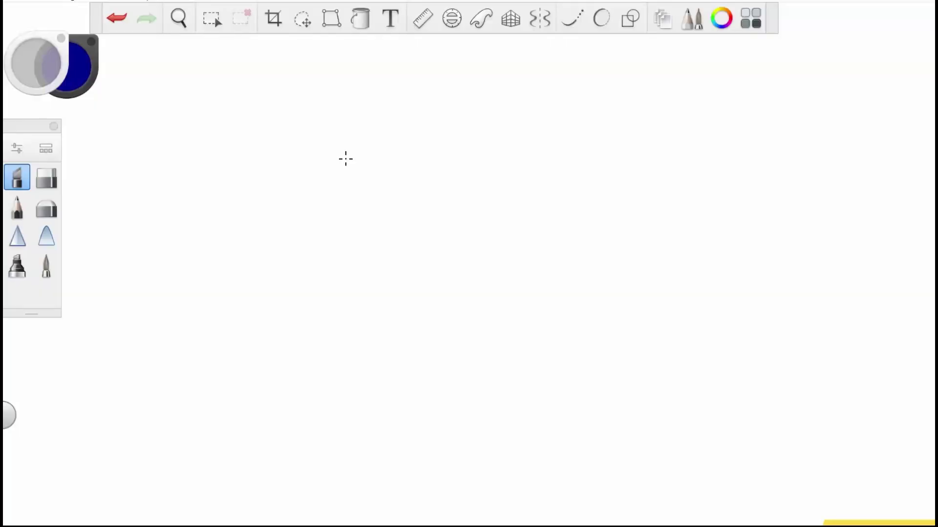
pyautogui.moveTo(322, 190)
pyautogui.mouseDown()
pyautogui.moveTo(321, 209)
pyautogui.moveTo(462, 189)
pyautogui.moveTo(482, 196)
pyautogui.moveTo(494, 185)
pyautogui.moveTo(489, 173)
pyautogui.moveTo(584, 202)
pyautogui.mouseUp()
pyautogui.moveTo(585, 193); pyautogui.dragTo(586, 202)
pyautogui.moveTo(596, 185); pyautogui.dragTo(598, 202)
pyautogui.moveTo(602, 198); pyautogui.dragTo(616, 202)
pyautogui.moveTo(621, 187); pyautogui.dragTo(623, 203)
pyautogui.moveTo(616, 191); pyautogui.dragTo(628, 191)
pyautogui.moveTo(631, 198); pyautogui.dragTo(640, 201)
pyautogui.moveTo(633, 188); pyautogui.dragTo(640, 188)
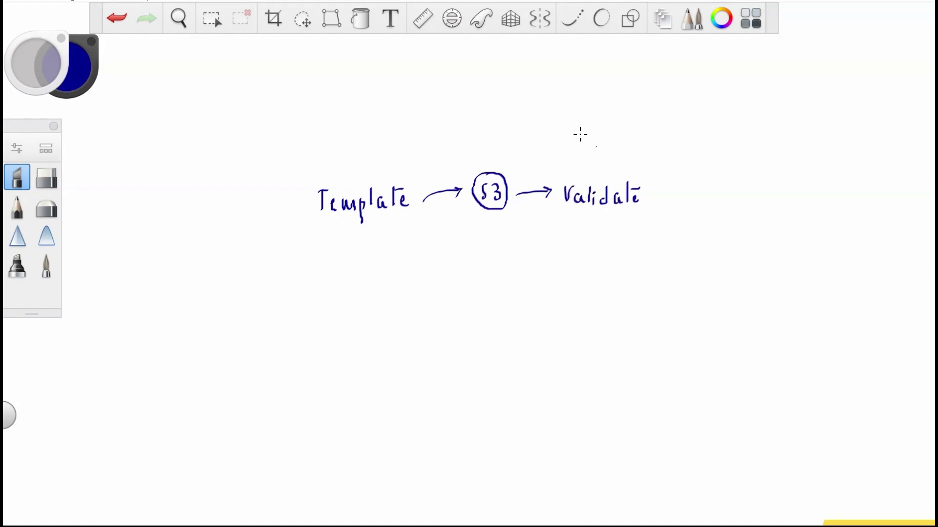
# Step: Draw an arrow rising from the circled S3 and handwrite "Create stack" at its end
pyautogui.moveTo(498, 168)
pyautogui.mouseDown()
pyautogui.moveTo(518, 150)
pyautogui.moveTo(518, 159)
pyautogui.mouseUp()
pyautogui.moveTo(537, 126)
pyautogui.mouseDown()
pyautogui.moveTo(534, 142)
pyautogui.moveTo(549, 131)
pyautogui.moveTo(572, 142)
pyautogui.mouseUp()
pyautogui.moveTo(576, 122)
pyautogui.mouseDown()
pyautogui.moveTo(578, 142)
pyautogui.moveTo(583, 132)
pyautogui.mouseUp()
pyautogui.moveTo(582, 138); pyautogui.dragTo(589, 137)
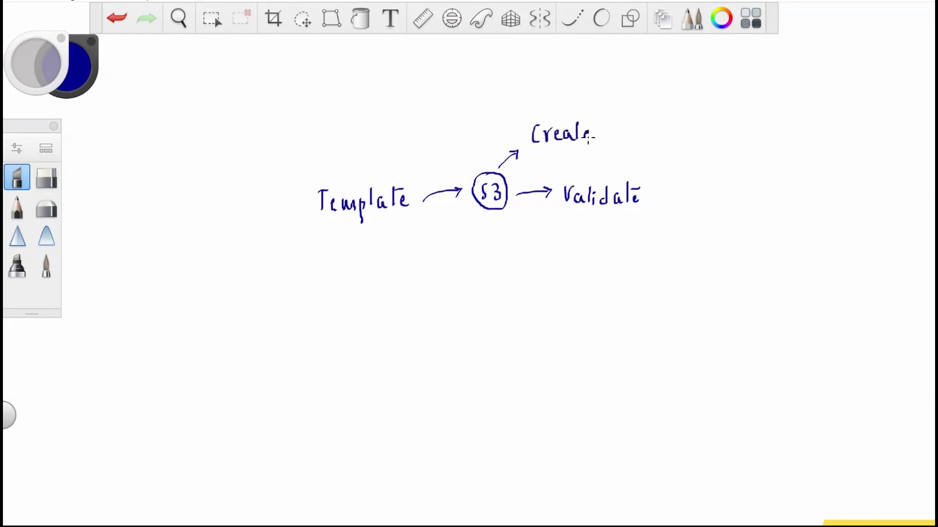
# Step: Mark the flow with circled purple numbers: 1 for Template, 2 for S3, 3 for Validate and 4 for Create stack
pyautogui.moveTo(342, 228)
pyautogui.mouseDown()
pyautogui.moveTo(340, 246)
pyautogui.moveTo(333, 244)
pyautogui.moveTo(348, 244)
pyautogui.mouseUp()
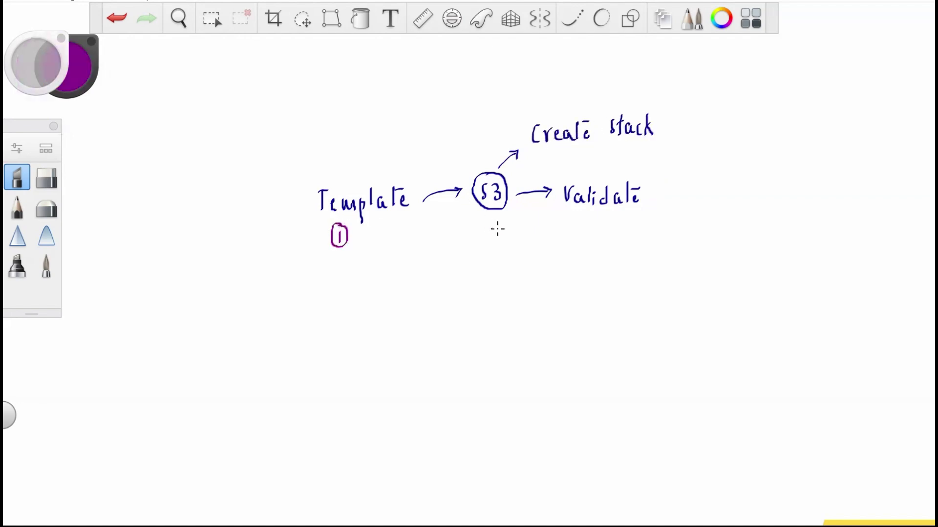
pyautogui.moveTo(482, 223)
pyautogui.mouseDown()
pyautogui.moveTo(493, 239)
pyautogui.moveTo(475, 220)
pyautogui.moveTo(488, 216)
pyautogui.mouseUp()
pyautogui.hotkey('ctrl', 'z')
pyautogui.moveTo(596, 218)
pyautogui.mouseDown()
pyautogui.moveTo(597, 231)
pyautogui.moveTo(586, 227)
pyautogui.moveTo(599, 210)
pyautogui.mouseUp()
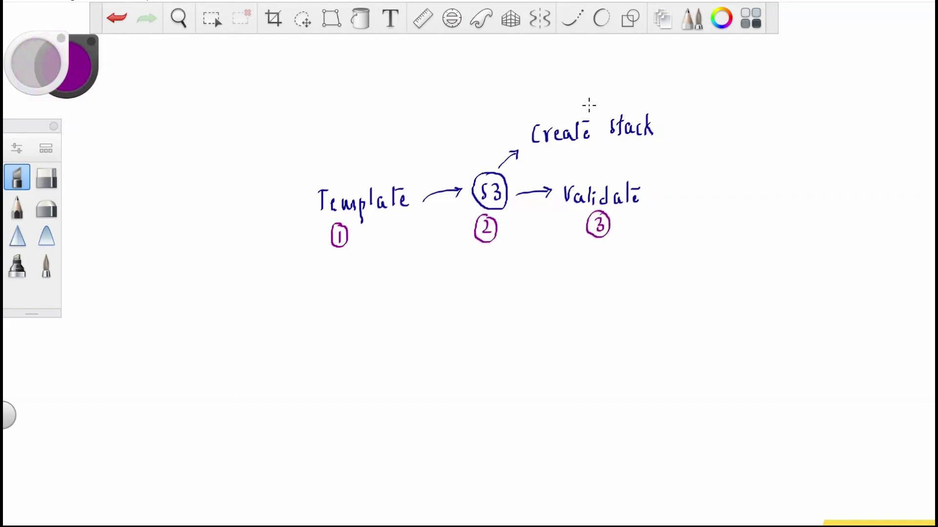
pyautogui.moveTo(568, 100); pyautogui.dragTo(572, 116)
pyautogui.moveTo(572, 83)
pyautogui.mouseDown()
pyautogui.moveTo(580, 105)
pyautogui.moveTo(571, 87)
pyautogui.mouseUp()
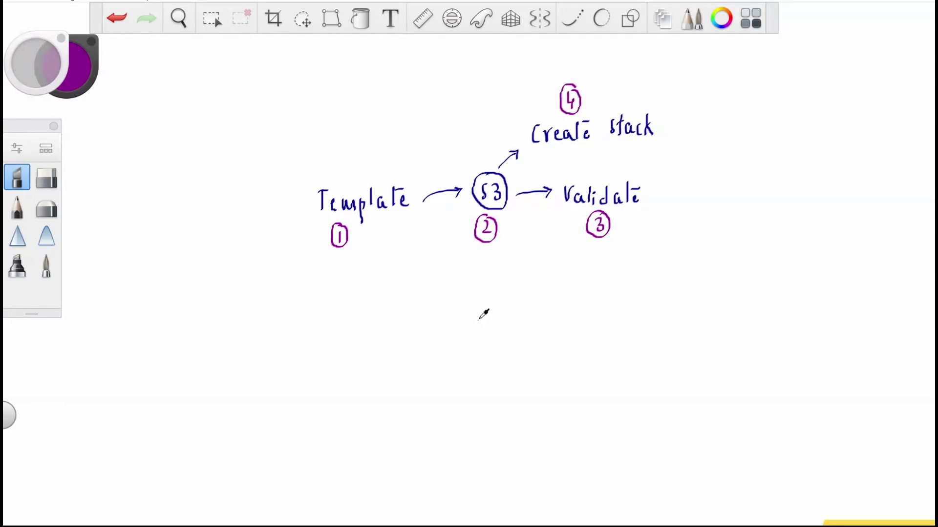
# Step: Switch to the AWS console in the browser and open the S3 service by searching for s3
pyautogui.hotkey('alt', 'Tab')
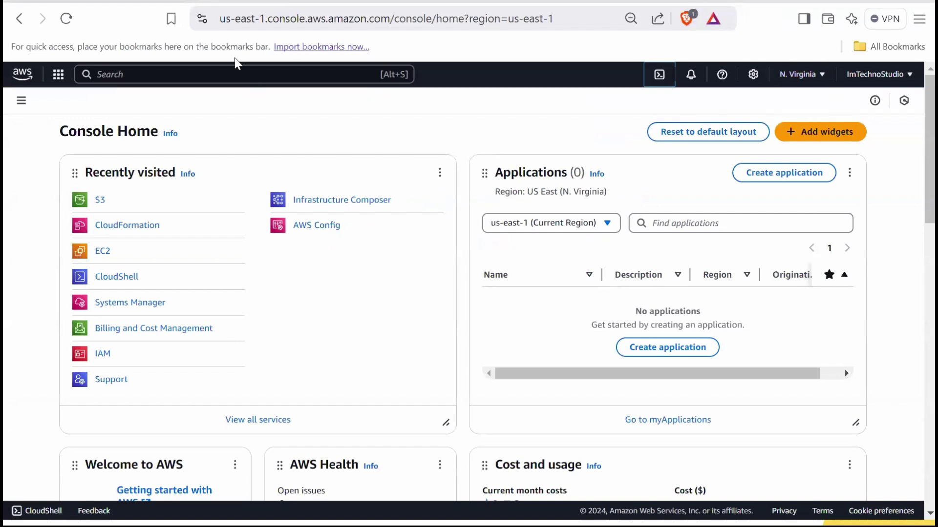
pyautogui.click(249, 76)
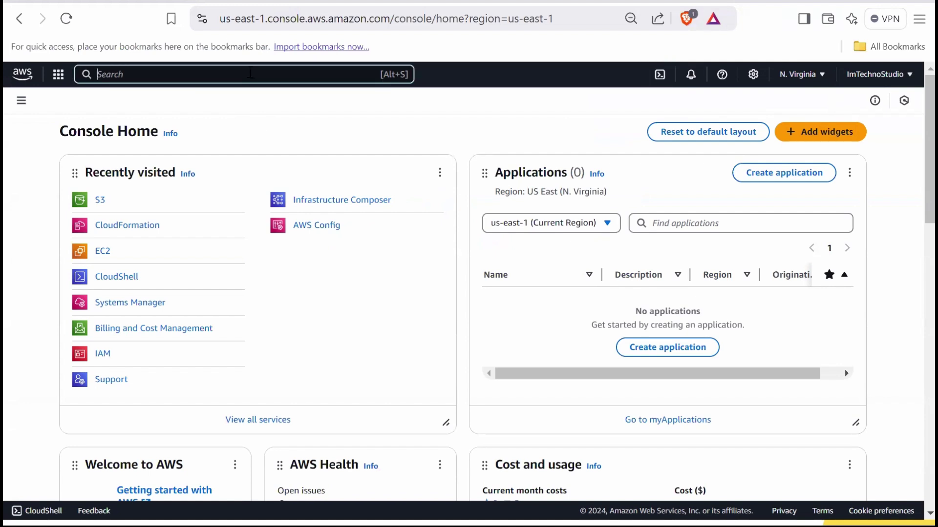
pyautogui.write('s3')
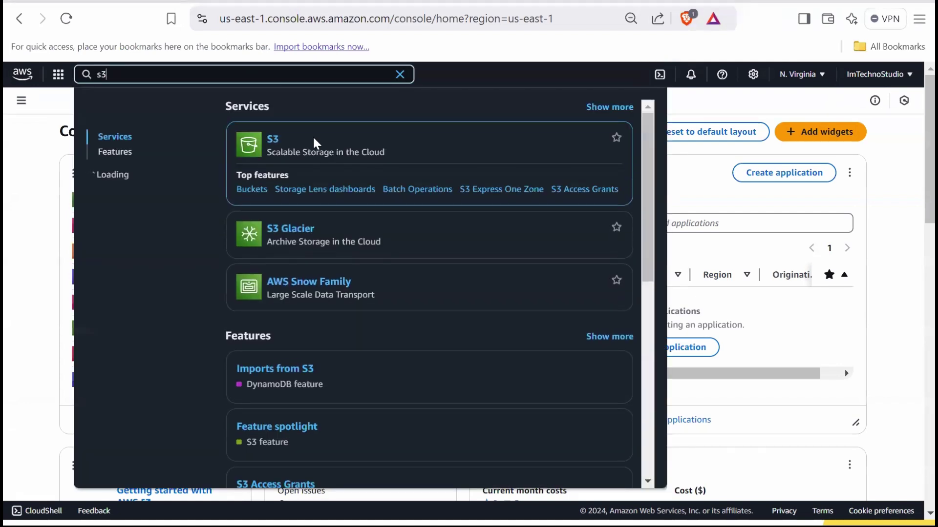
pyautogui.click(272, 141)
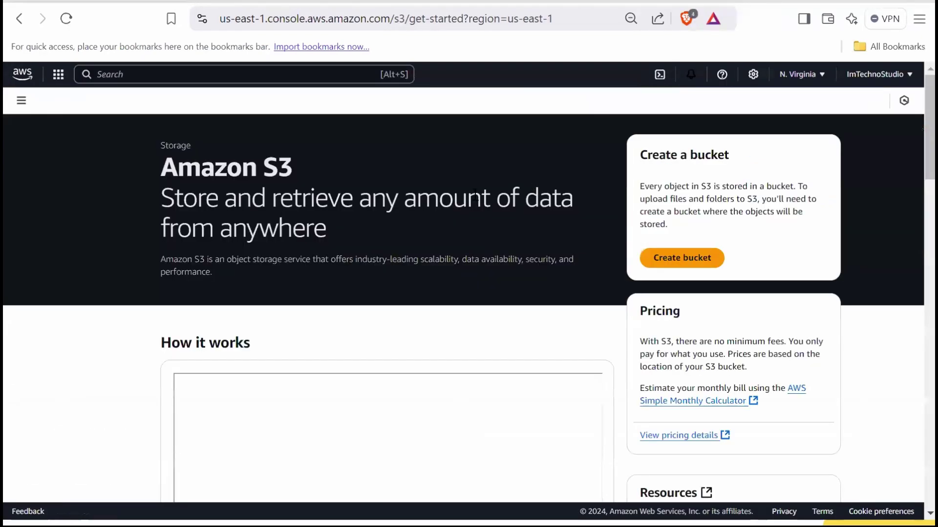
# Step: Create a general purpose bucket named imtechnos-cfn-template in US East (N. Virginia) with the default settings
pyautogui.click(681, 258)
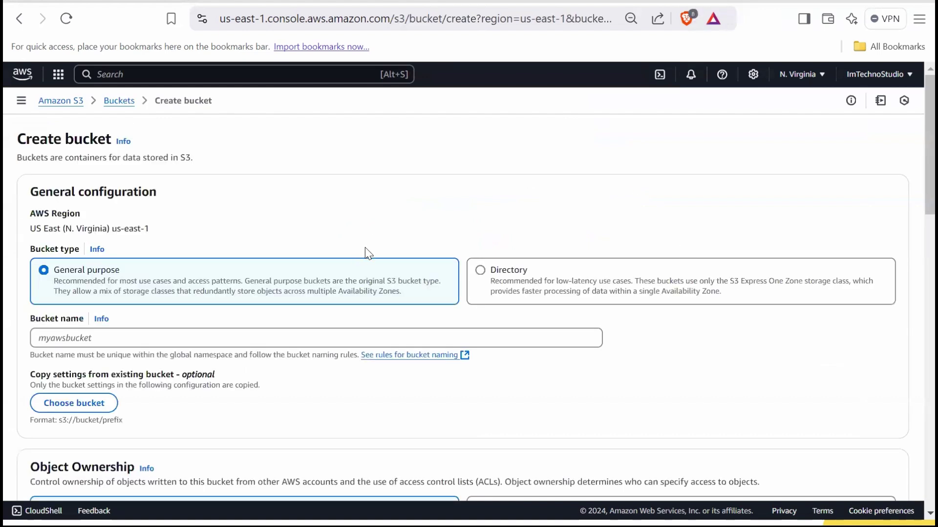
pyautogui.scroll(-1, 361, 253)
pyautogui.click(263, 265)
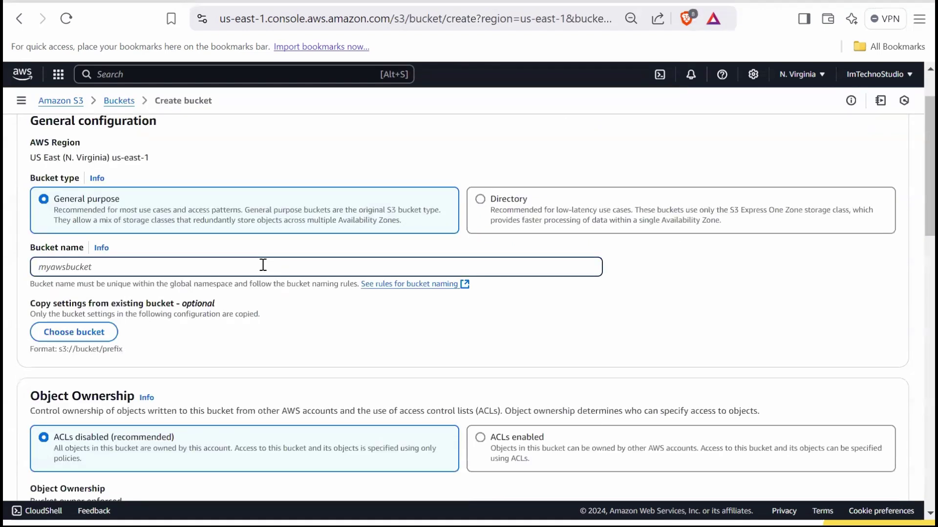
pyautogui.write('imtechnos-cfn-template')
pyautogui.moveTo(63, 158); pyautogui.dragTo(90, 162)
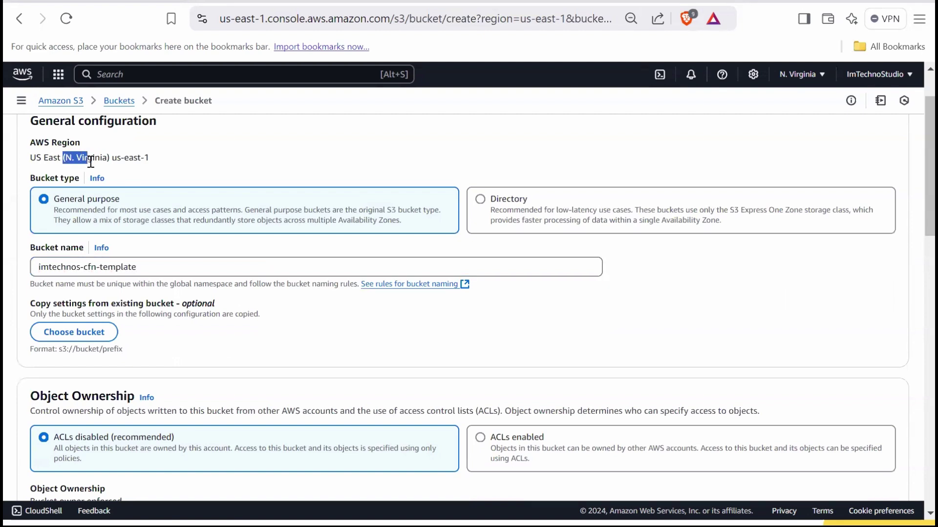
pyautogui.scroll(-7, 526, 342)
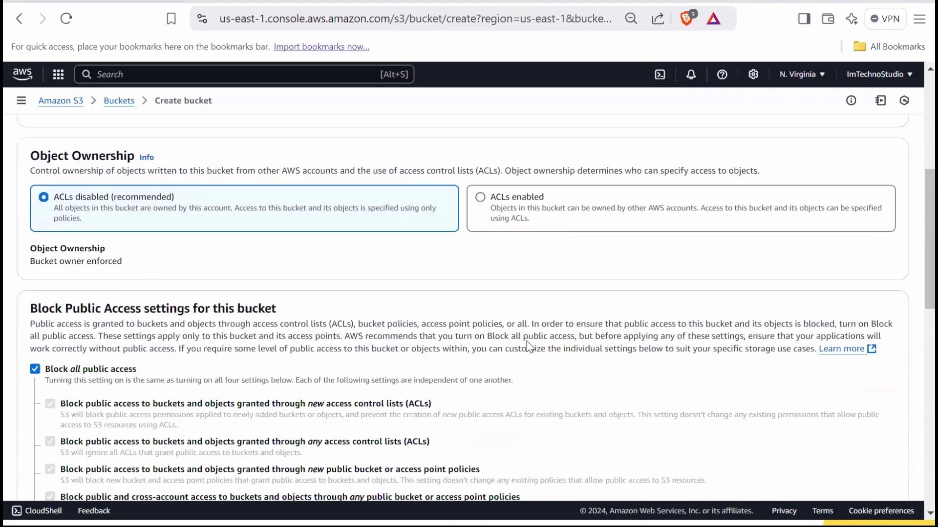
pyautogui.scroll(-10, 527, 347)
pyautogui.scroll(-3, 525, 344)
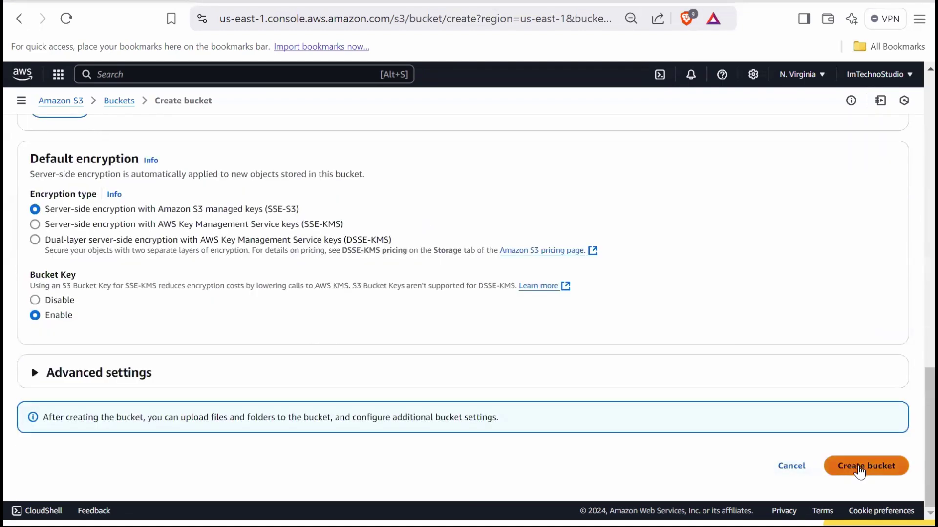
pyautogui.click(860, 467)
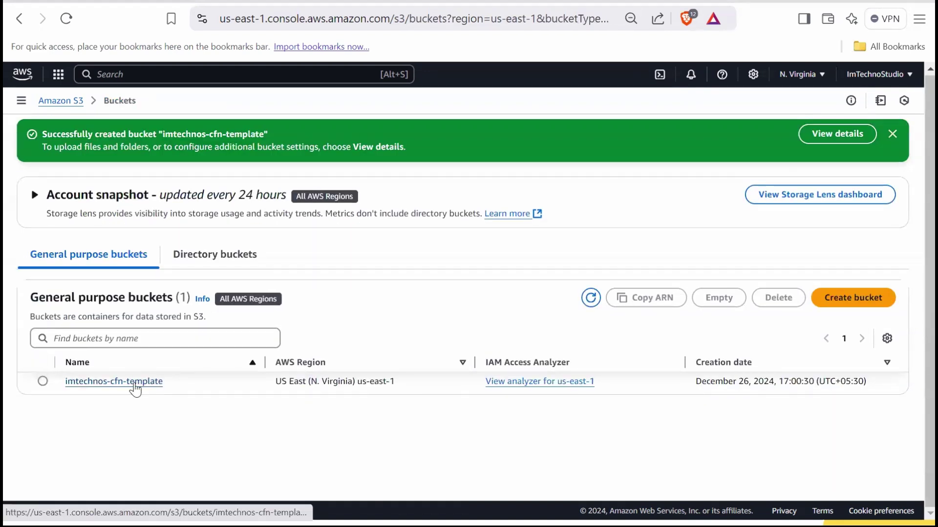
# Step: Upload EC2_Creation_Template.yaml to the imtechnos-cfn-template bucket and close the upload status
pyautogui.click(114, 381)
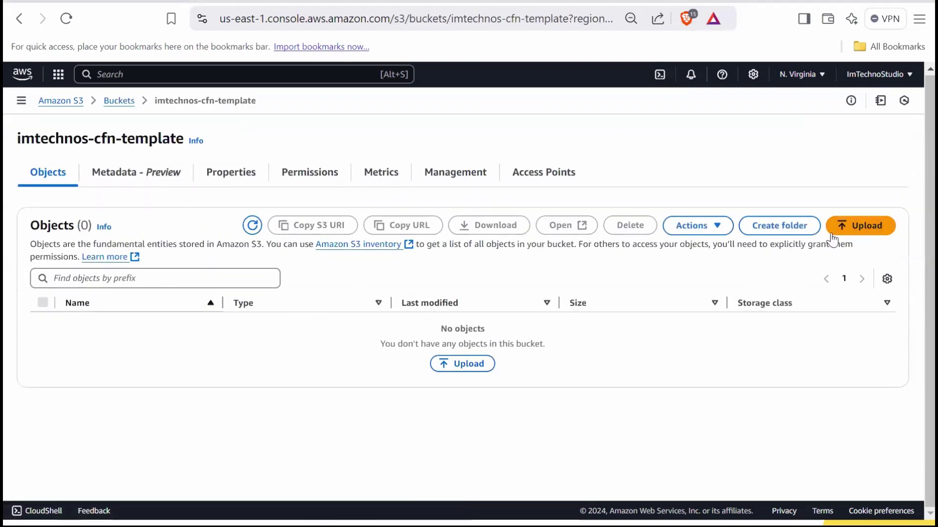
pyautogui.click(858, 231)
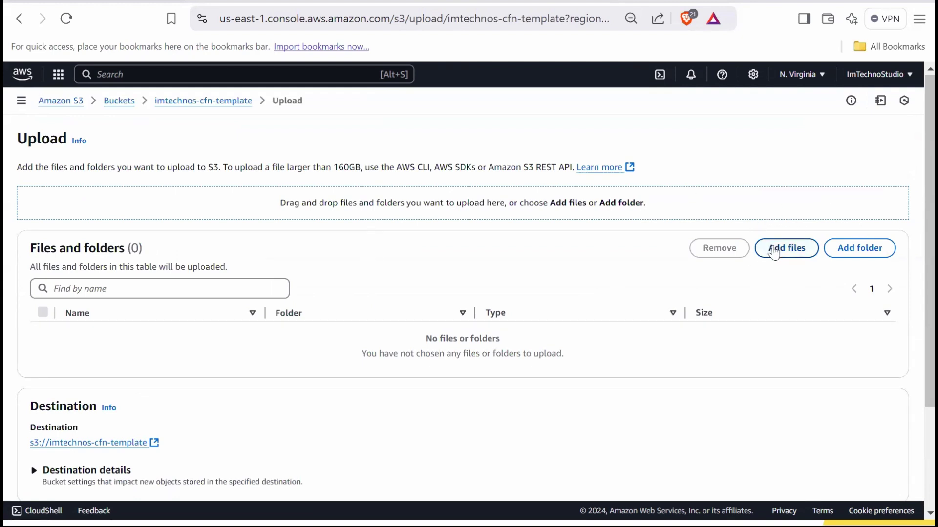
pyautogui.hotkey('alt', 'Tab')
pyautogui.moveTo(329, 169); pyautogui.dragTo(472, 280)
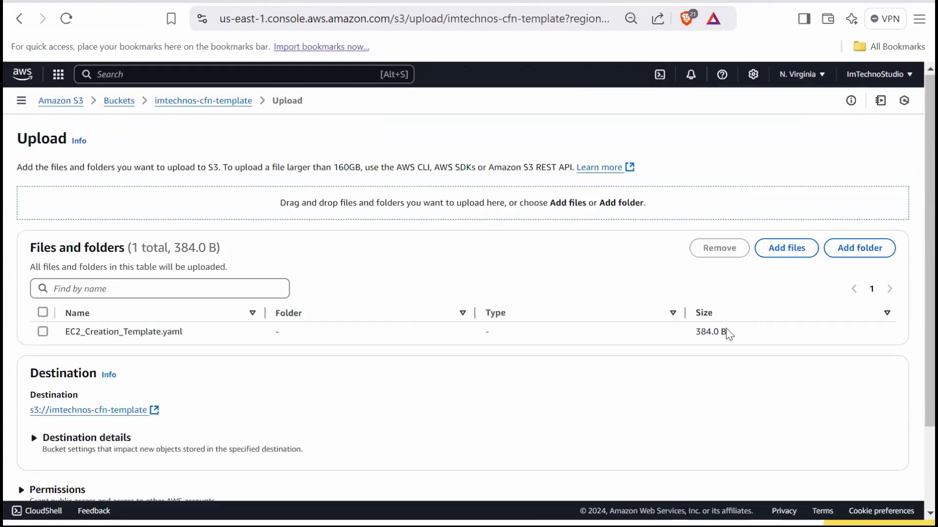
pyautogui.scroll(-3, 723, 318)
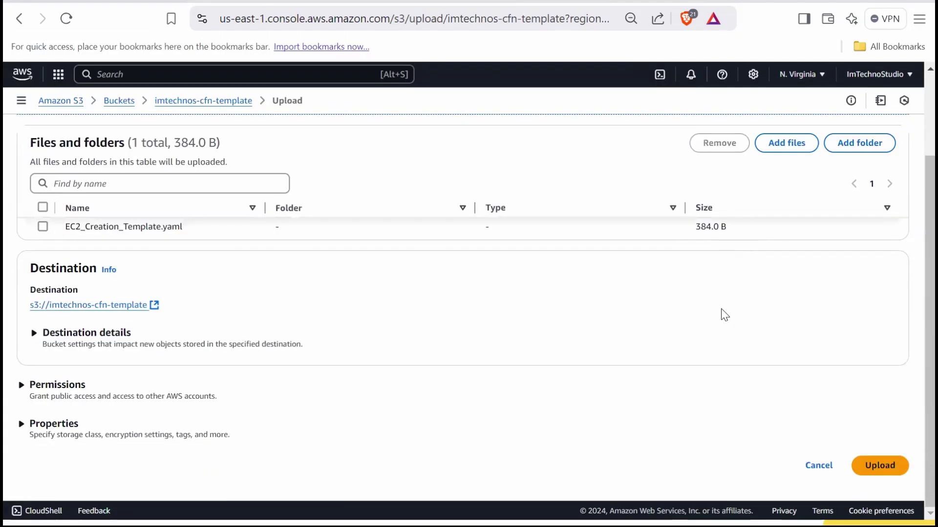
pyautogui.click(881, 465)
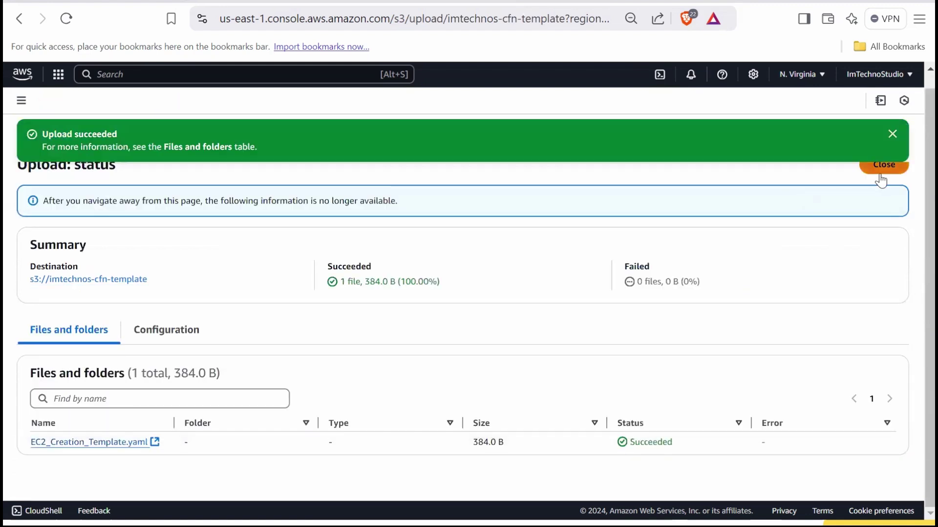
pyautogui.click(882, 181)
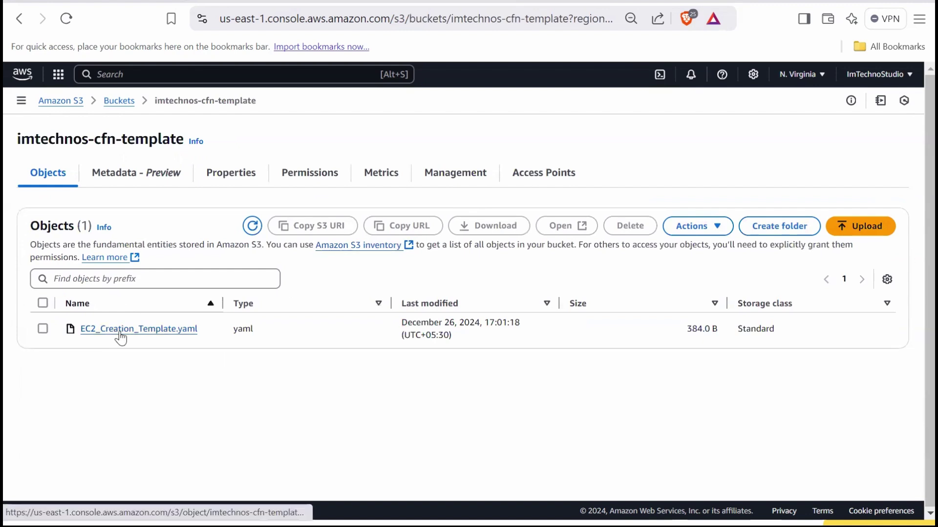
# Step: Copy the object URL of EC2_Creation_Template.yaml and open CloudShell in its own browser tab
pyautogui.click(121, 331)
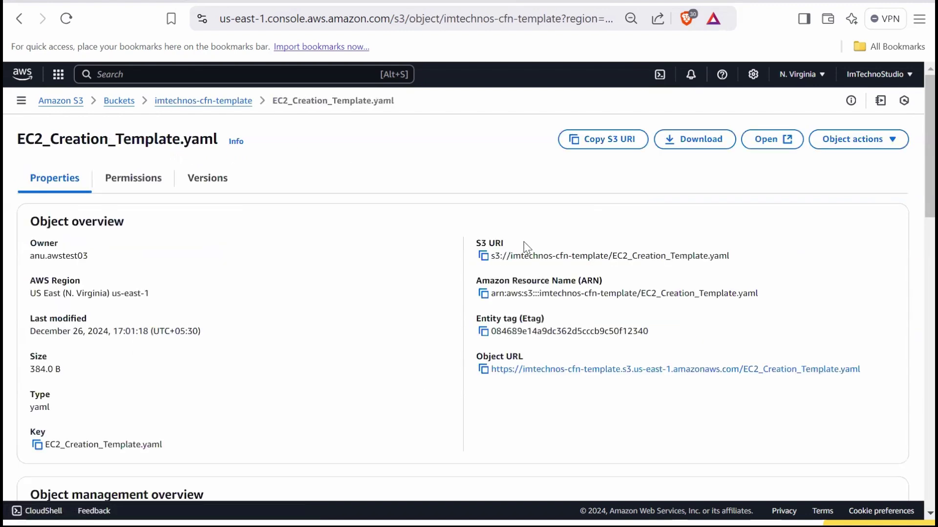
pyautogui.click(483, 369)
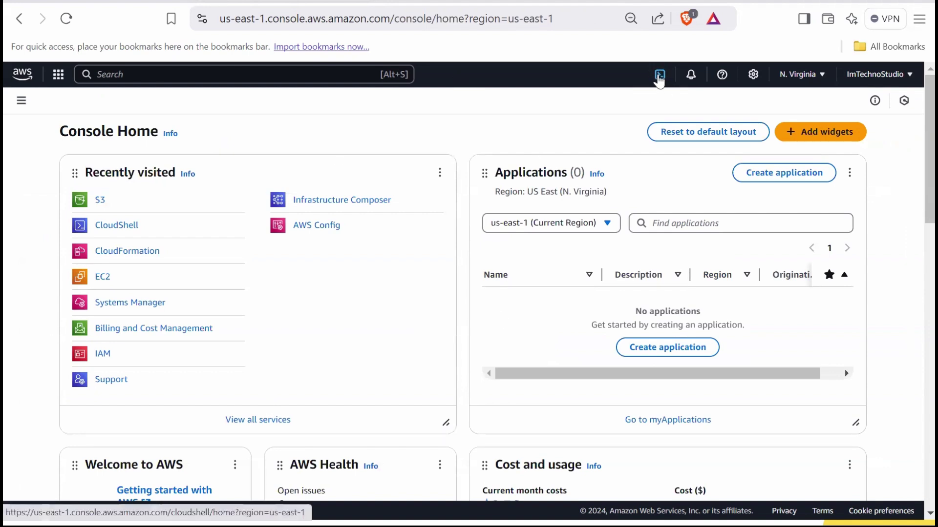
pyautogui.click(660, 81)
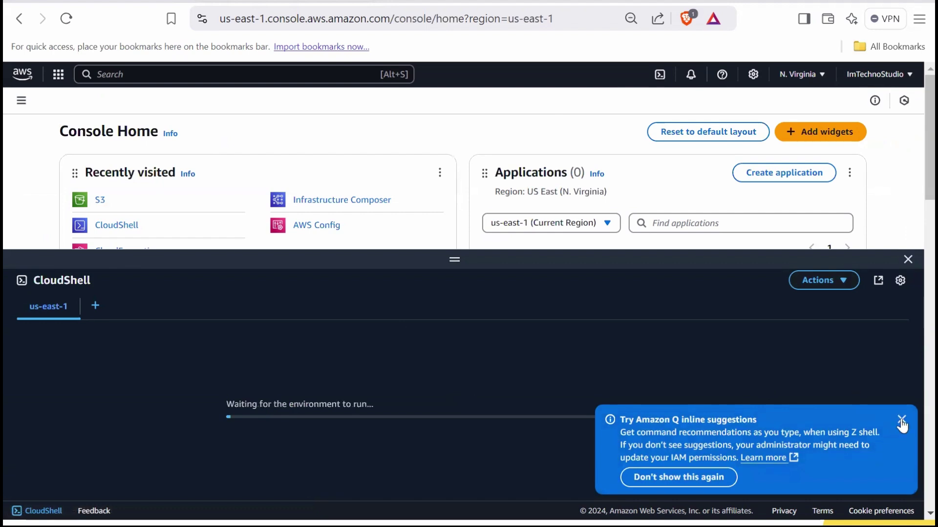
pyautogui.click(901, 420)
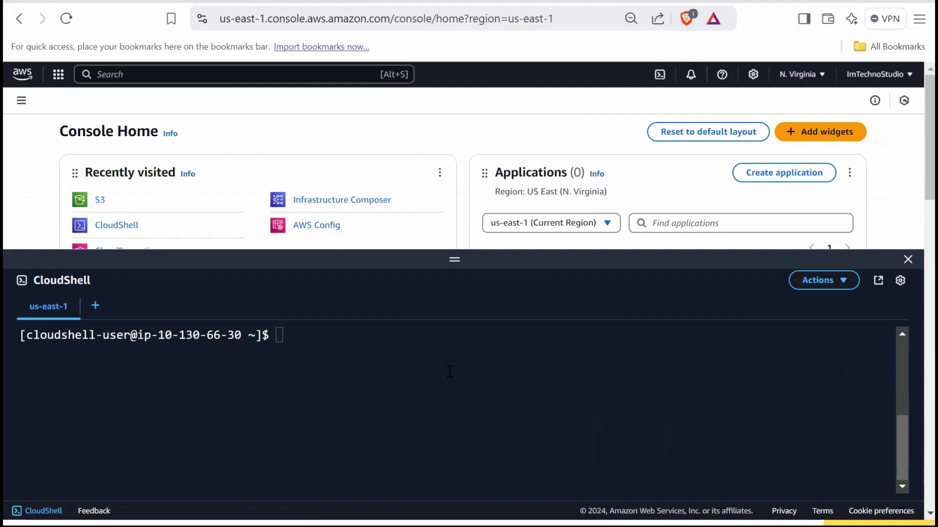
pyautogui.click(878, 280)
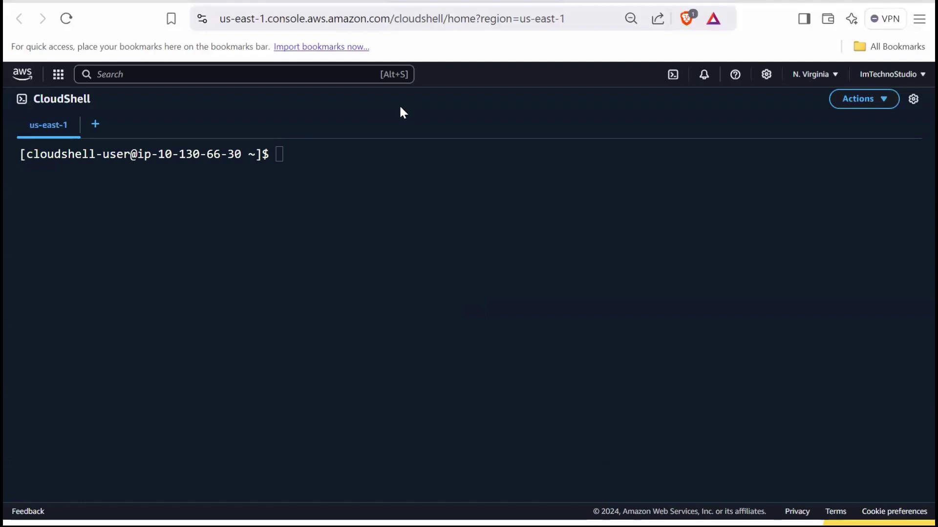
# Step: Run aws cloudformation validate-template --template-url with the copied EC2_Creation_Template.yaml object URL and check the output
pyautogui.click(317, 150)
pyautogui.write('aws cloudformatio')
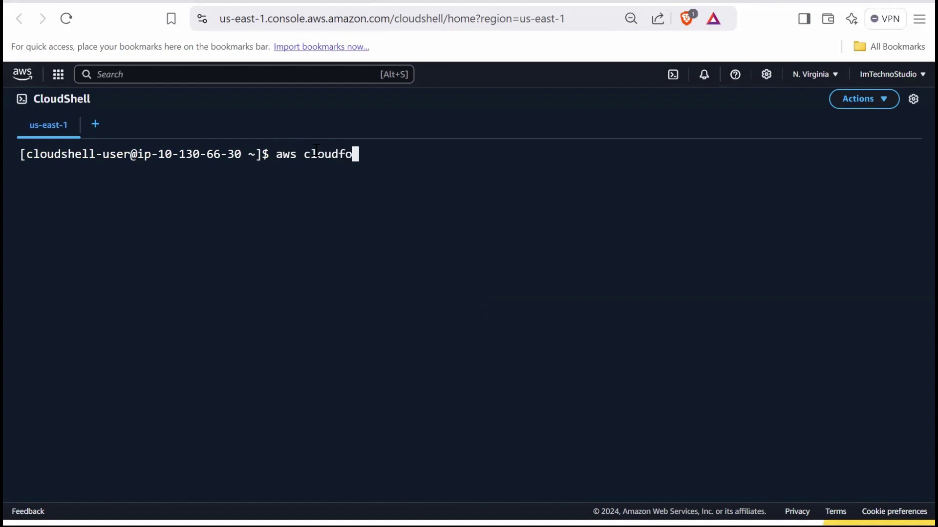
pyautogui.write('n v')
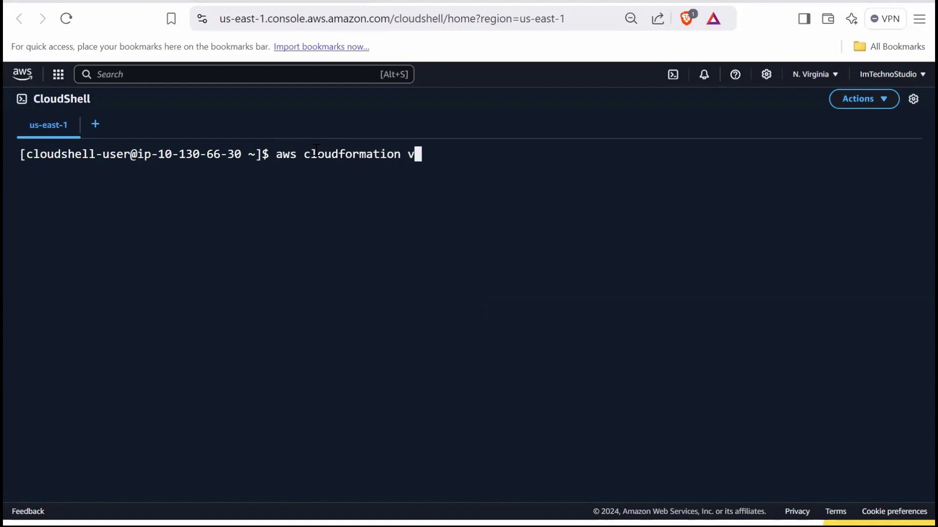
pyautogui.write('alidate-')
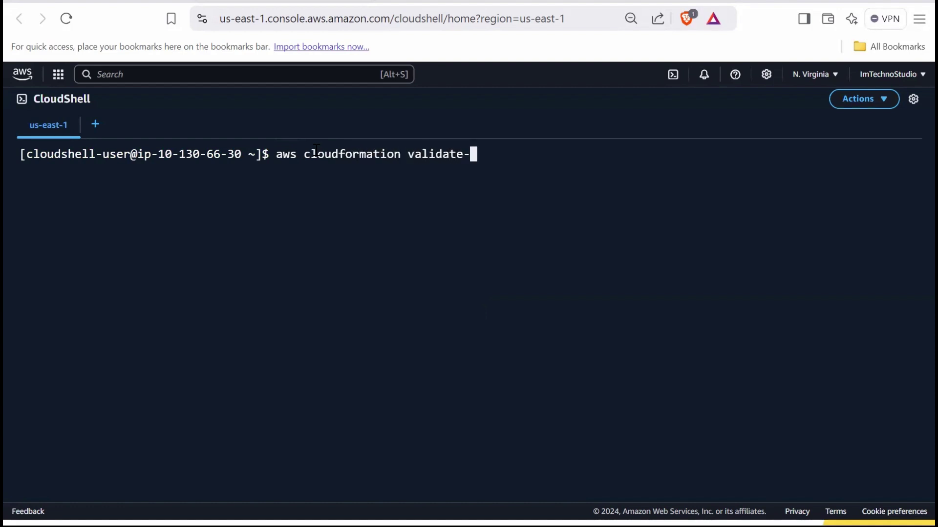
pyautogui.write('template')
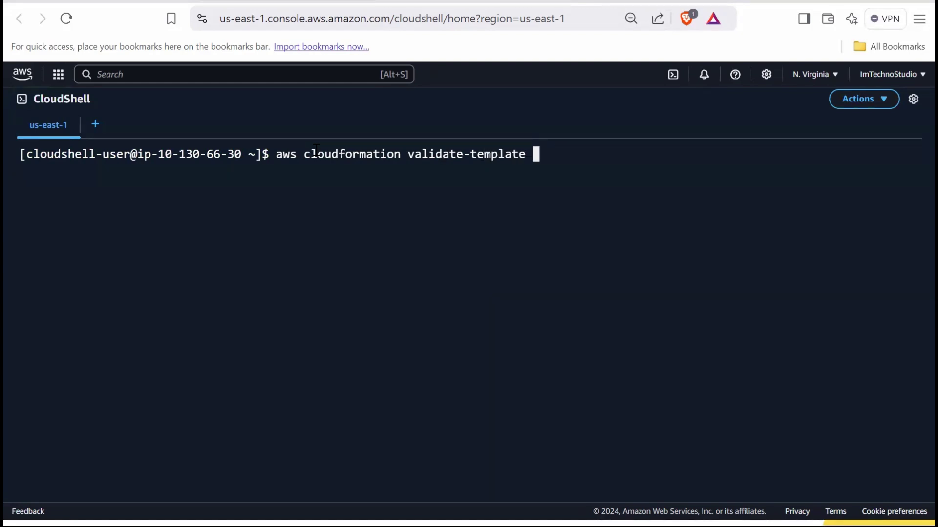
pyautogui.write(' --template-url')
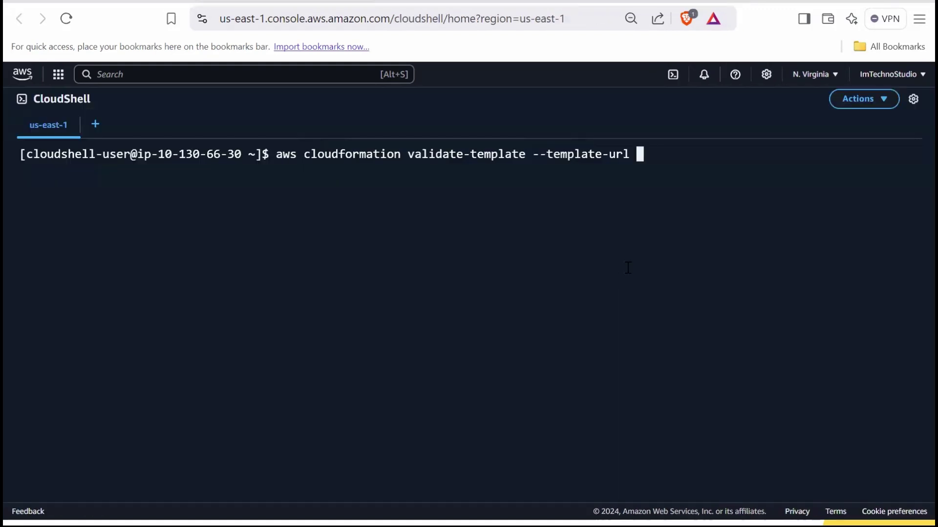
pyautogui.rightClick(640, 156)
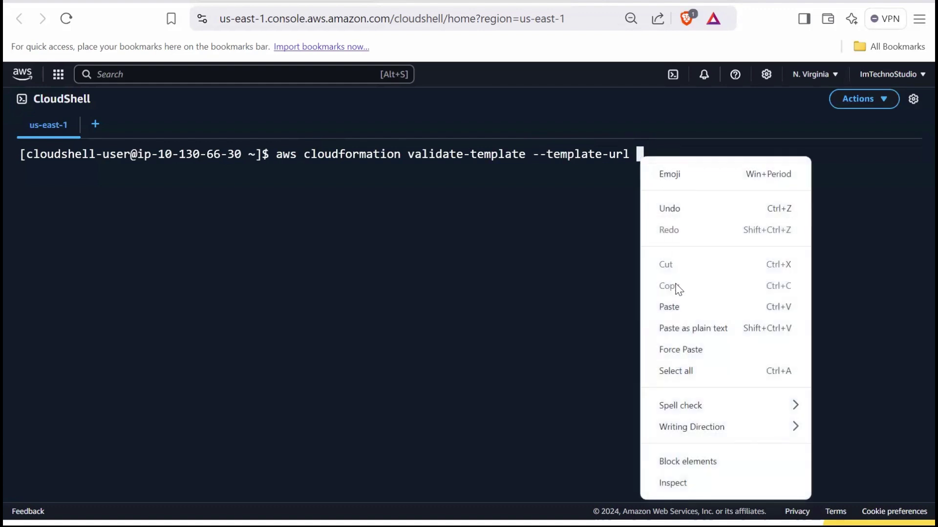
pyautogui.click(676, 308)
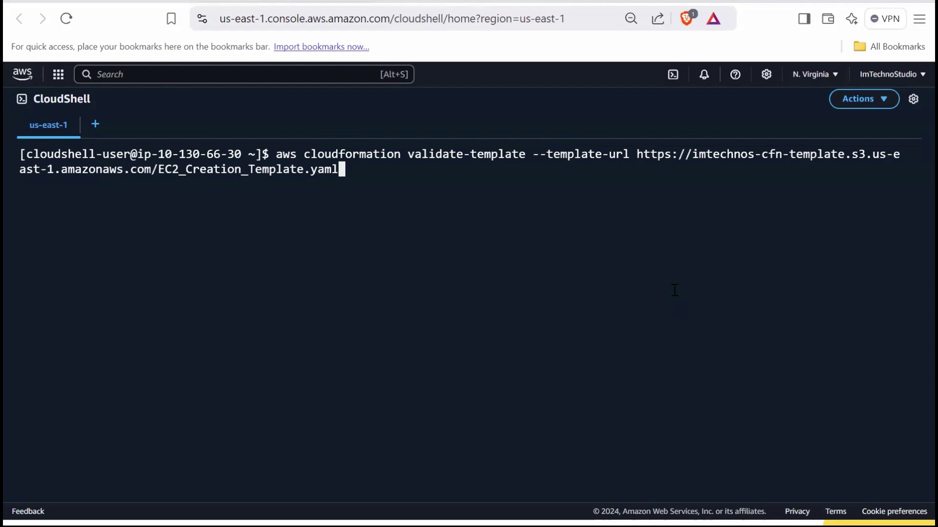
pyautogui.press('Return')
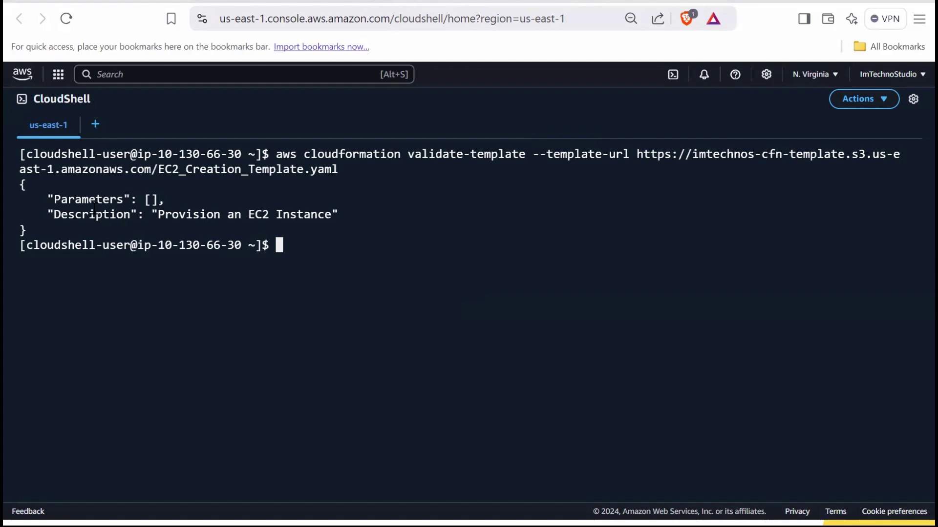
pyautogui.moveTo(97, 197); pyautogui.dragTo(187, 231)
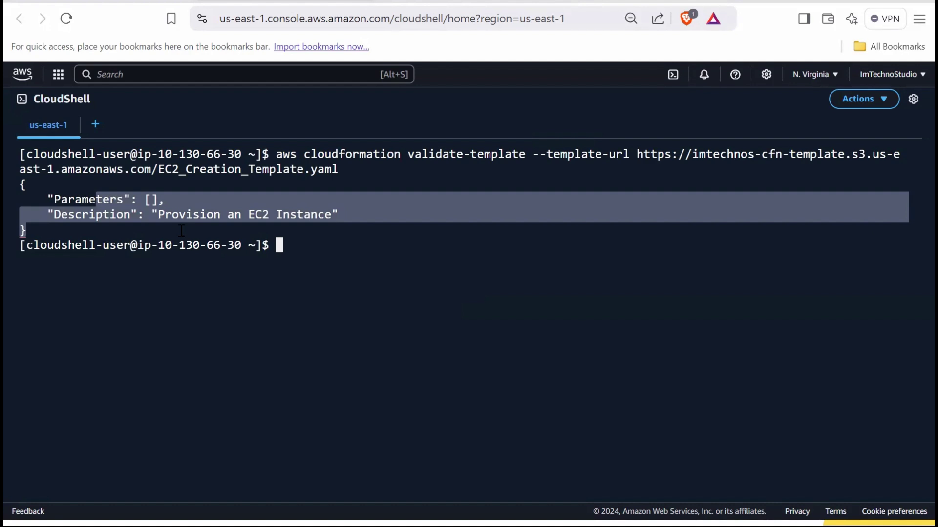
pyautogui.click(408, 257)
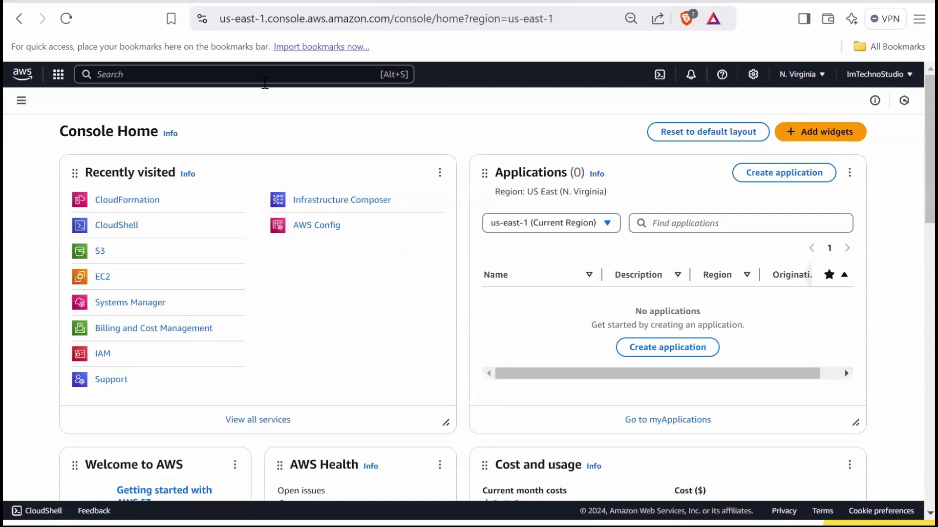
# Step: Open the CloudFormation service from the AWS console home by searching for formation
pyautogui.click(260, 74)
pyautogui.write('formation')
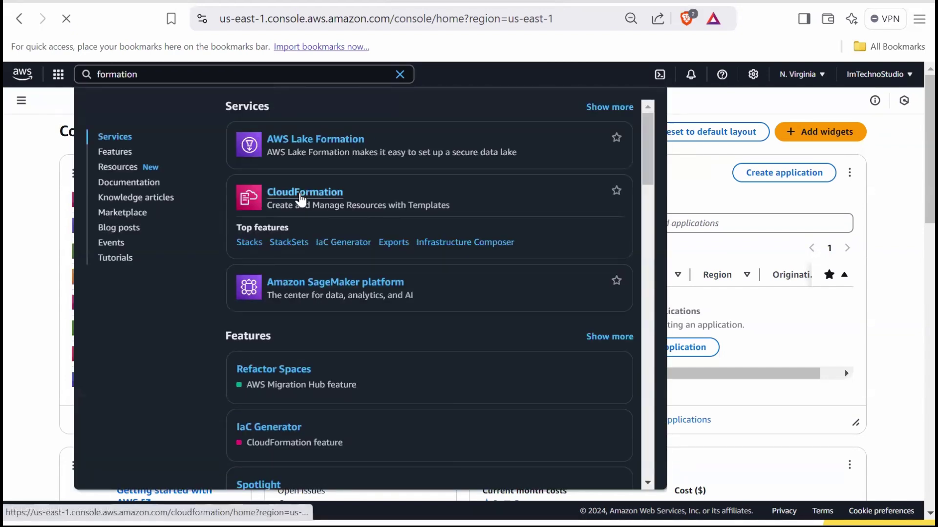
pyautogui.click(301, 198)
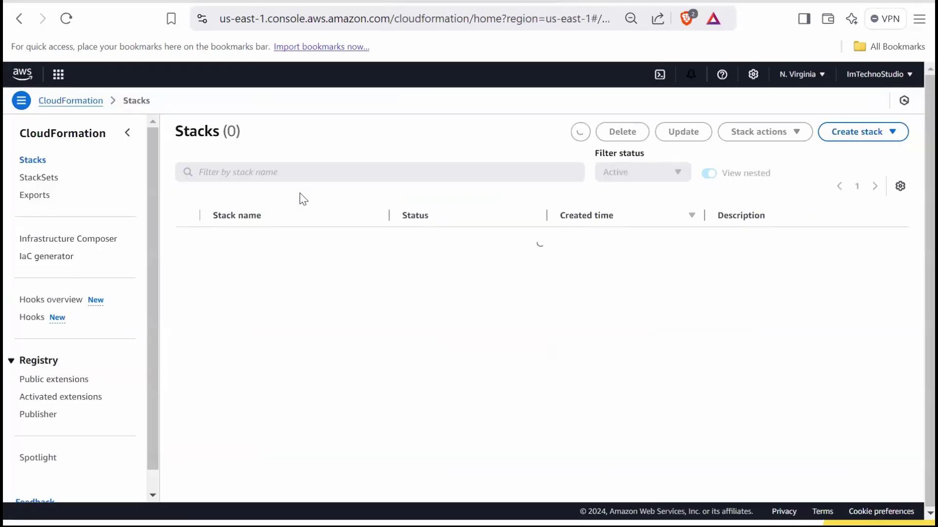
pyautogui.click(864, 132)
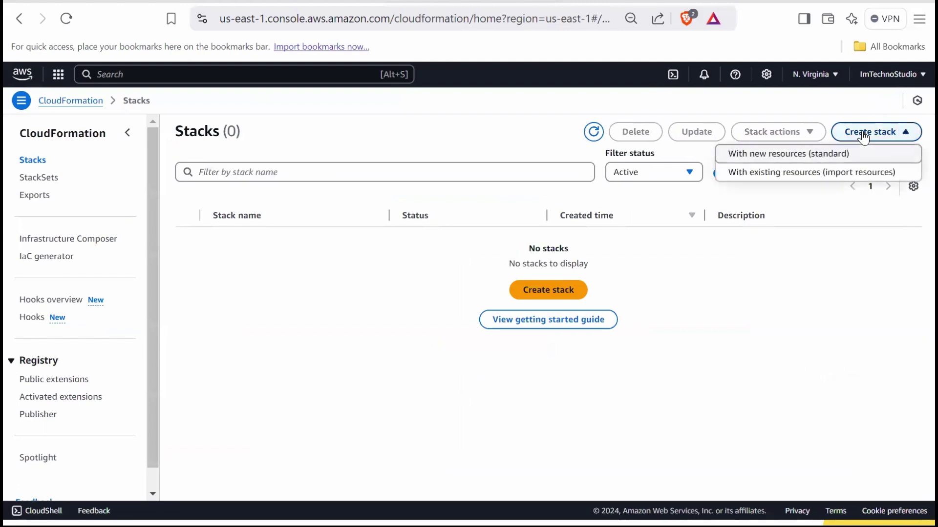
pyautogui.click(795, 160)
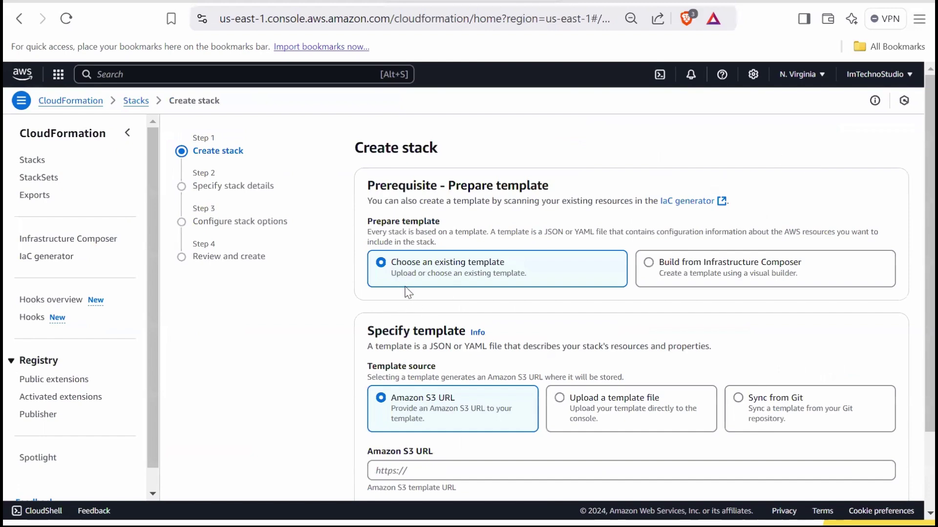
pyautogui.scroll(-2, 410, 268)
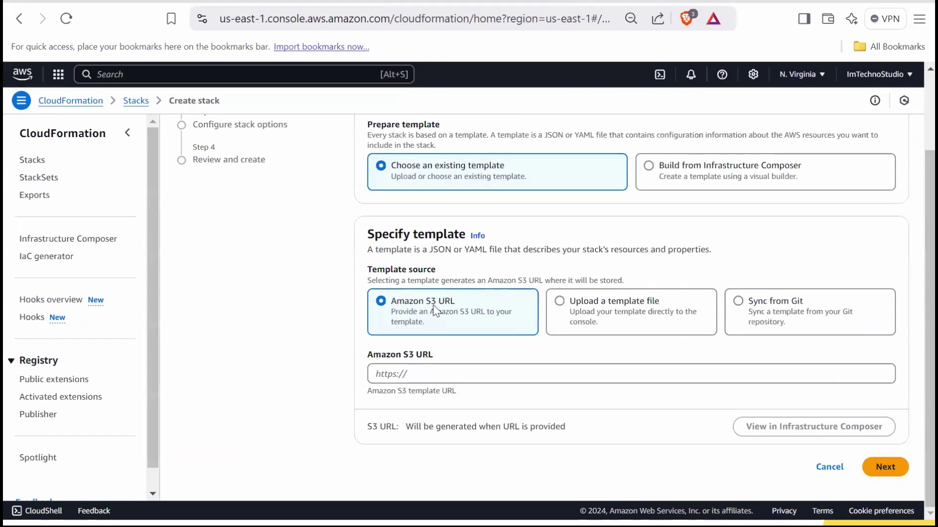
pyautogui.click(395, 370)
pyautogui.hotkey('ctrl', 'v')
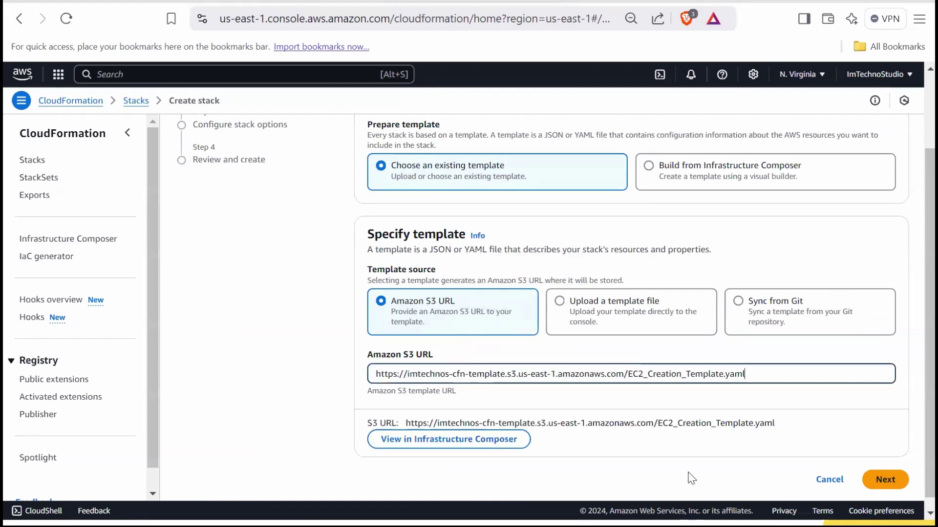
pyautogui.click(884, 485)
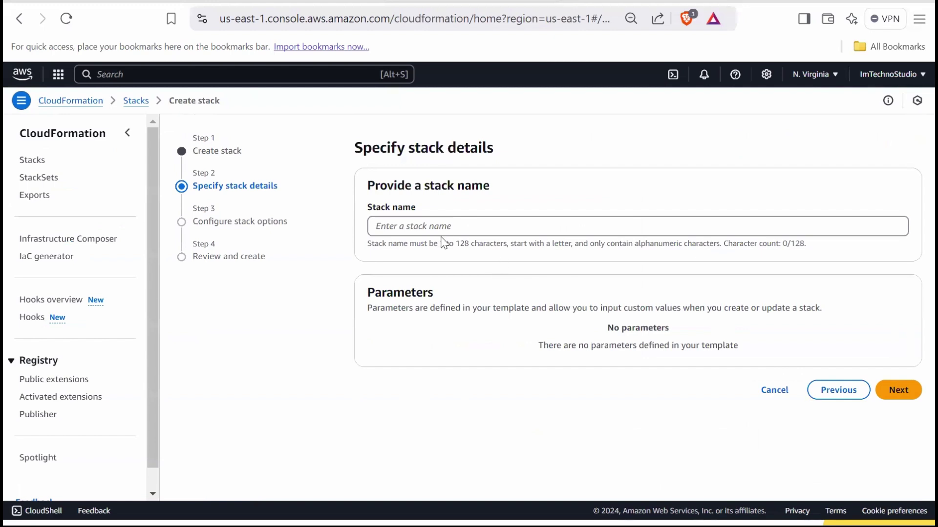
# Step: Name the stack ec2-stack and accept the default stack options
pyautogui.click(490, 232)
pyautogui.write('ec2-stack')
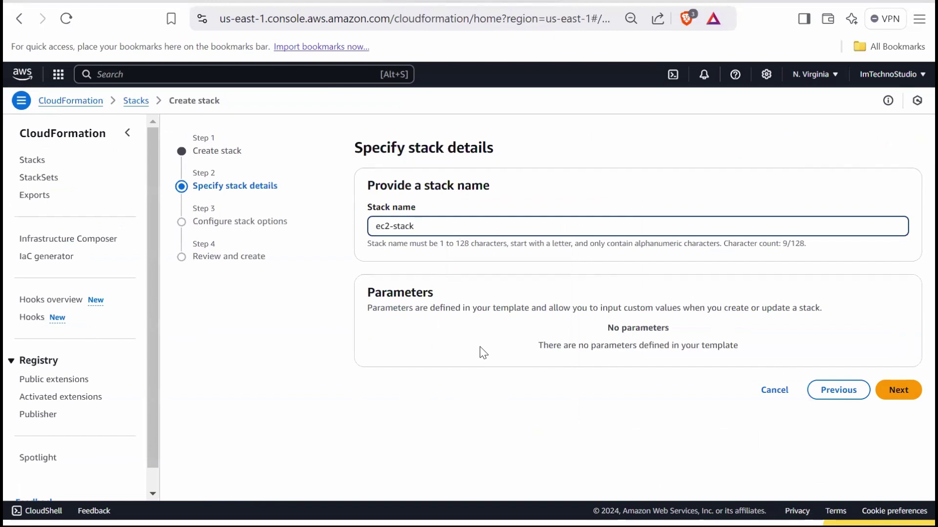
pyautogui.click(886, 397)
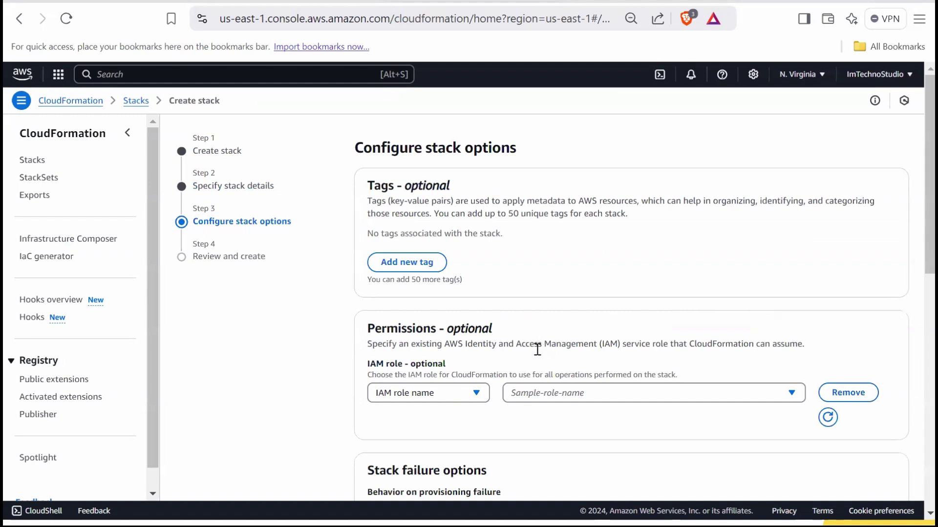
pyautogui.scroll(-10, 537, 349)
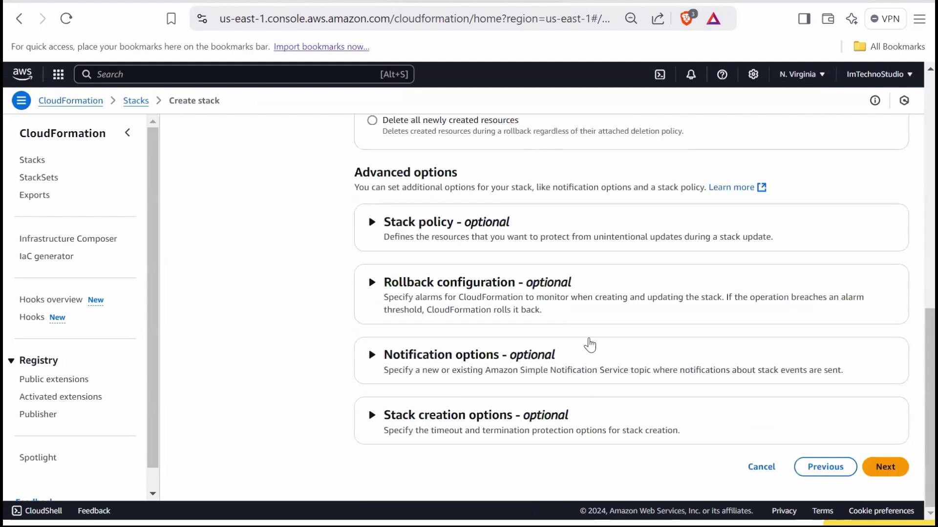
pyautogui.click(882, 466)
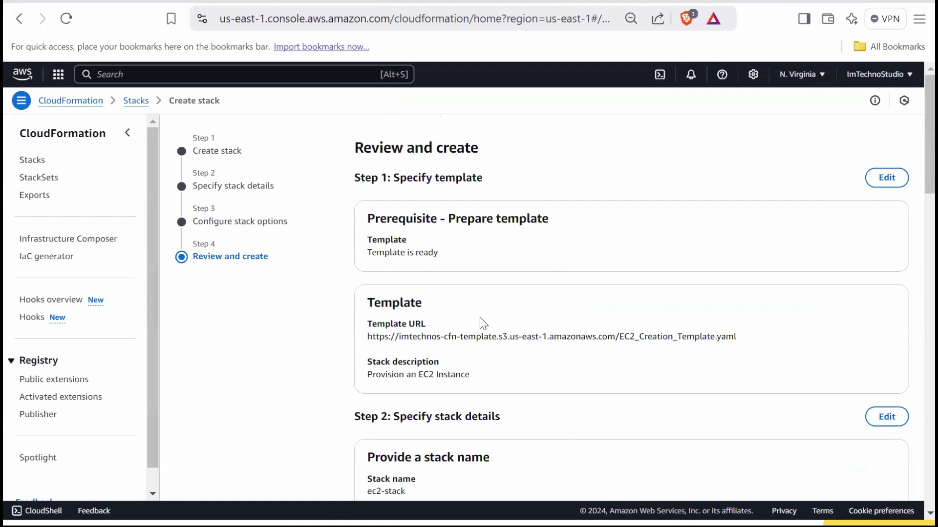
# Step: Review the template, stack details and options of ec2-stack and submit its creation
pyautogui.scroll(-5, 487, 348)
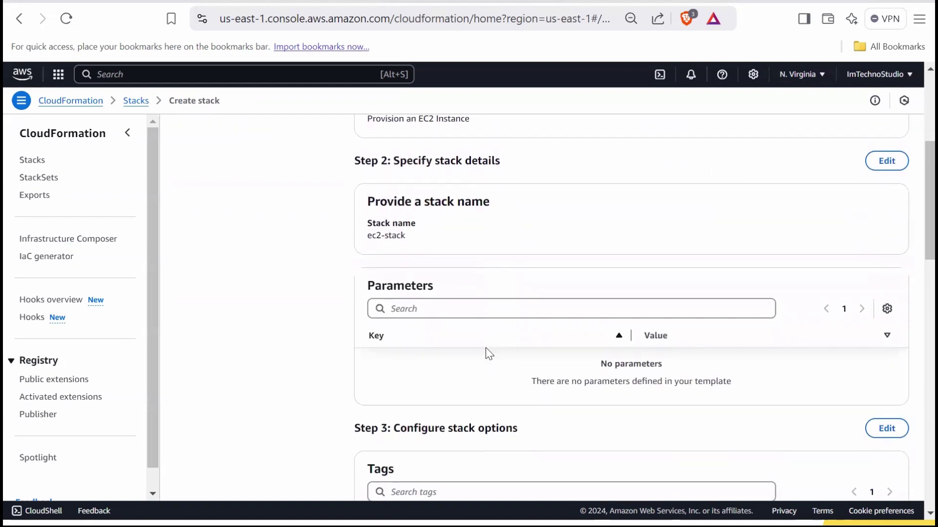
pyautogui.scroll(-2, 486, 355)
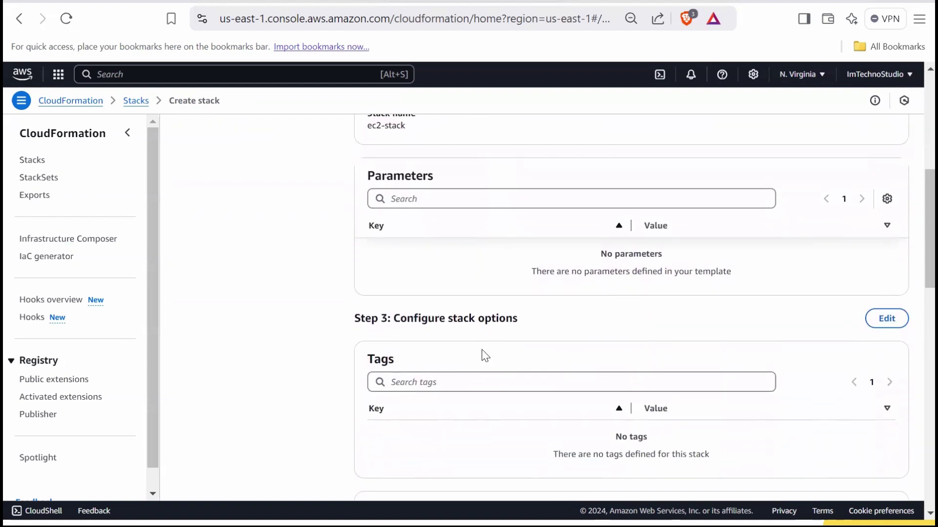
pyautogui.scroll(-2, 485, 355)
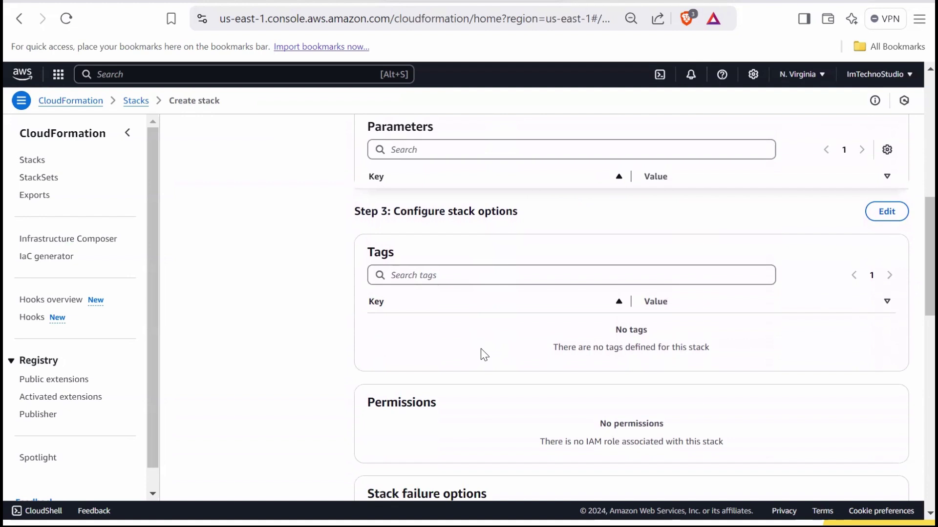
pyautogui.scroll(-10, 484, 354)
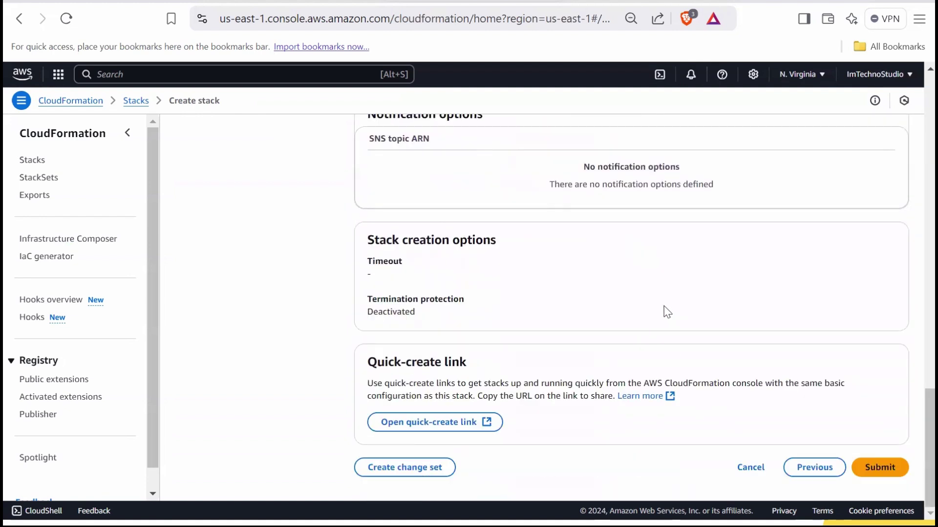
pyautogui.click(874, 471)
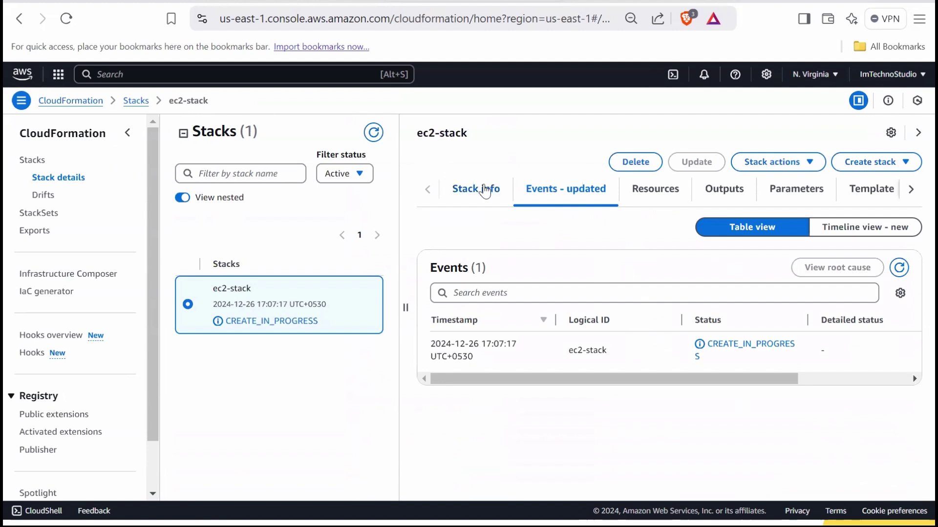
# Step: Check the creation events and resources of ec2-stack and open its MyEC2Instance resource in EC2
pyautogui.click(899, 268)
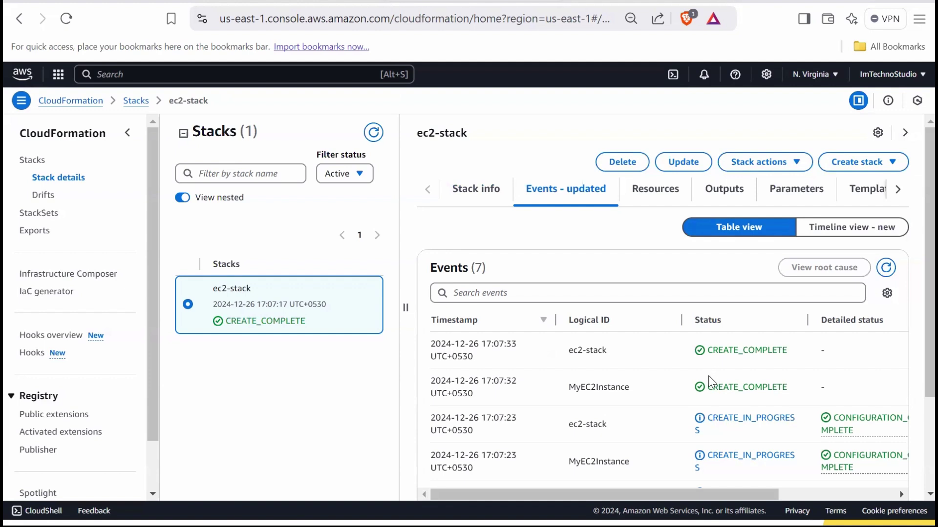
pyautogui.moveTo(708, 350); pyautogui.dragTo(727, 352)
pyautogui.click(637, 199)
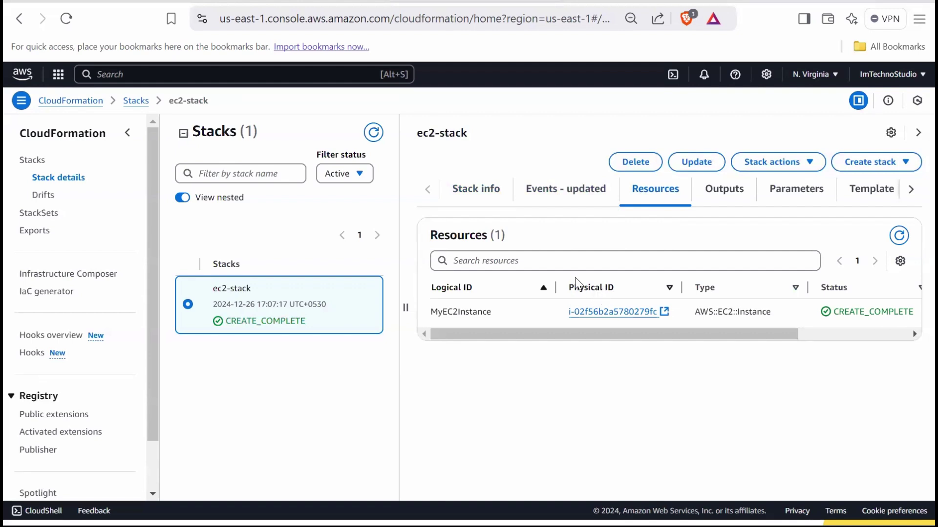
pyautogui.click(607, 315)
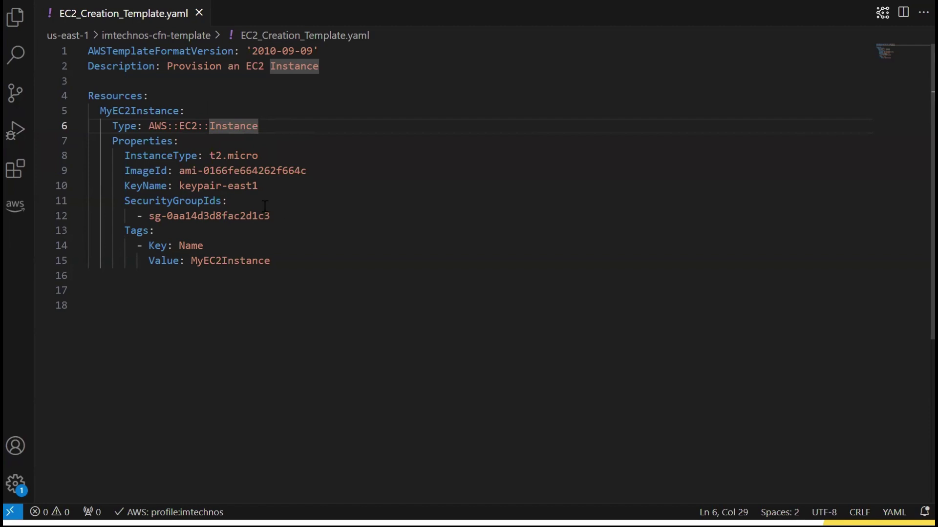
# Step: Review the hard-coded ImageId, KeyName and SecurityGroupIds values of MyEC2Instance and the Mappings entry among the template sections
pyautogui.moveTo(216, 171); pyautogui.dragTo(239, 170)
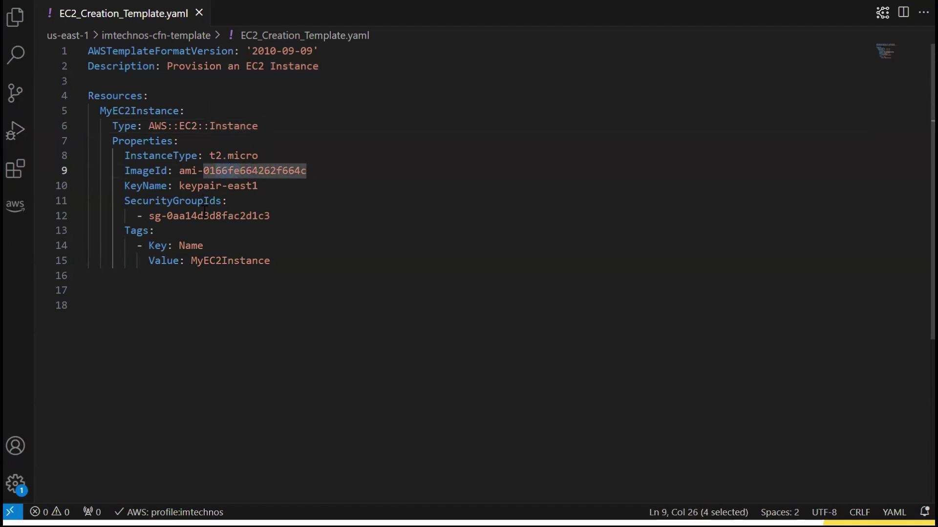
pyautogui.moveTo(203, 215); pyautogui.dragTo(228, 186)
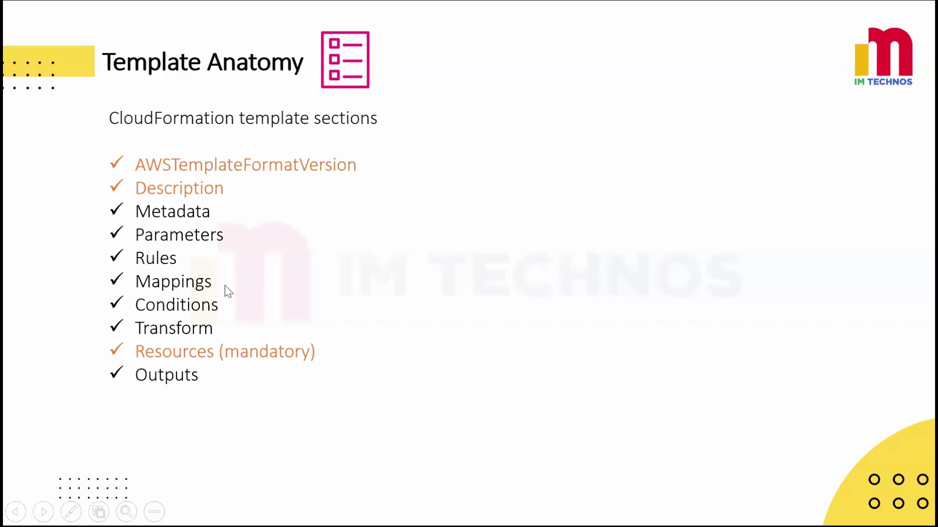
pyautogui.click(224, 285)
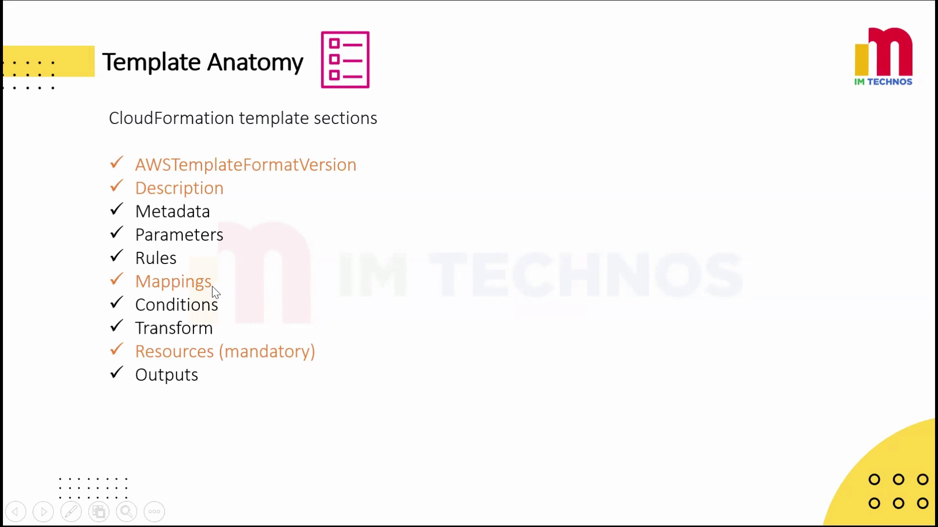
pyautogui.hotkey('alt', 'Tab')
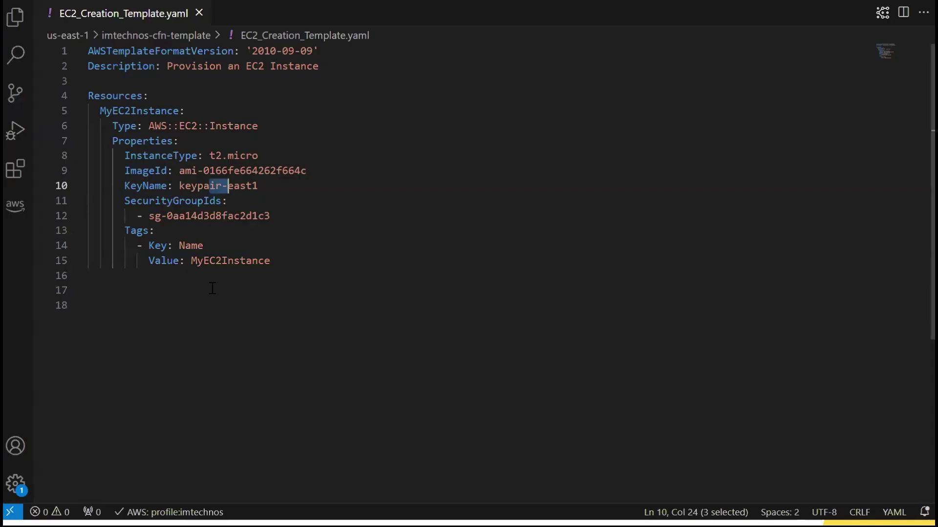
# Step: Above Resources, add Mappings with RegionMap (AMI, SecurityGroup, Keypair): us-east-1 with ami-0166fe664262f664c, sg-0aa14d3d8fac2d1c3, keypair-east1; us-west-1 with ami-078473b594fa8b63b, sg-070e747ee81d6092b, keypair-west1
pyautogui.click(89, 94)
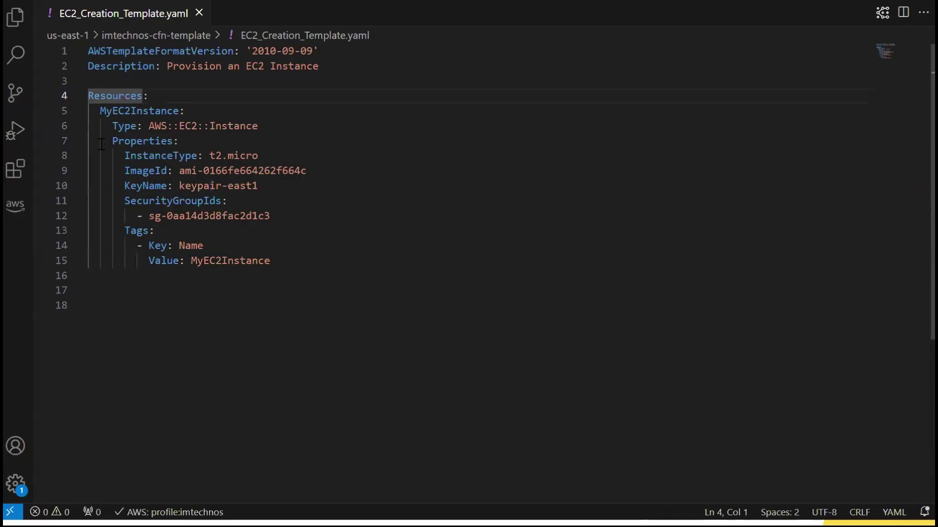
pyautogui.press('Return')
pyautogui.press('Up')
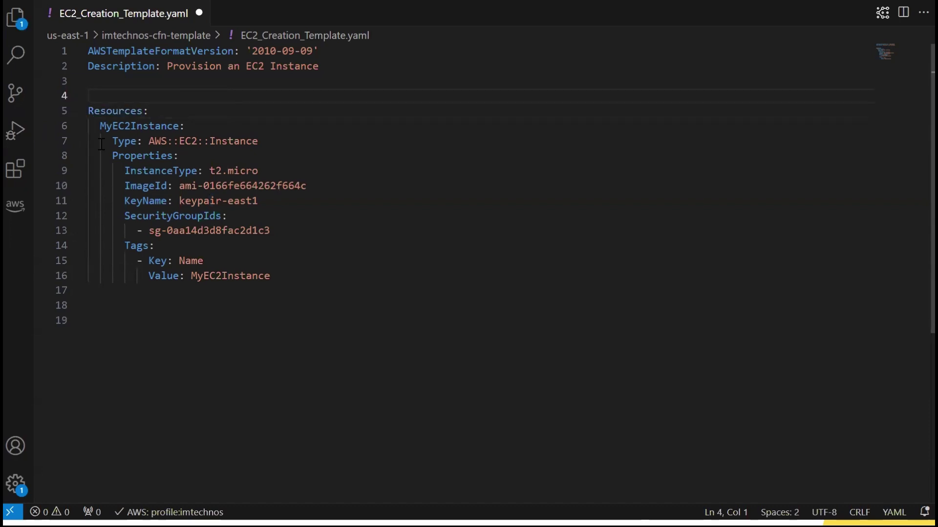
pyautogui.write('Mappings:   RegionMap:     # Configuration details for the N.Virginia region (us-east-1)     us-east-1:       AMI: ami-0166fe664262f664c       SecurityGroup: sg-0aa14d3d8fac2d1c3       Keypair: keypair-east1      # Configuration details for the California region (us-west-1)     us-west-1:       AMI: ami-078473b594fa8b63b       SecurityGroup: sg-070e747ee81d6092b       Keypair: keypair-west1')
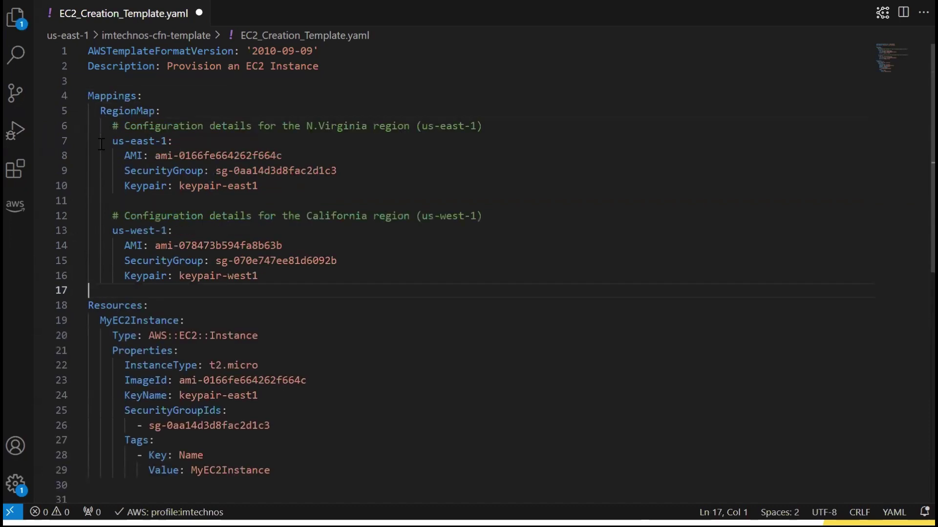
# Step: Examine the RegionMap name and the AMI, security group and key pair entries for the N.Virginia and California regions
pyautogui.doubleClick(128, 112)
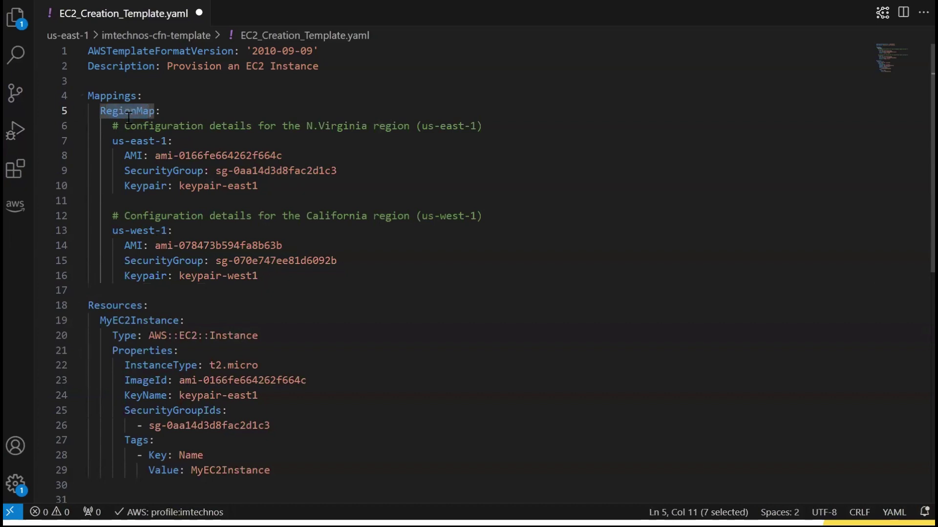
pyautogui.click(137, 112)
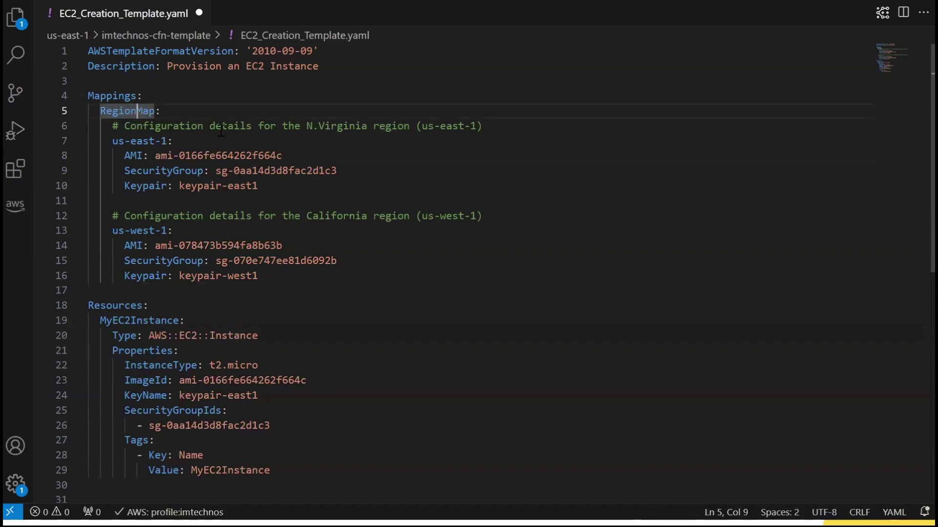
pyautogui.moveTo(307, 127); pyautogui.dragTo(357, 127)
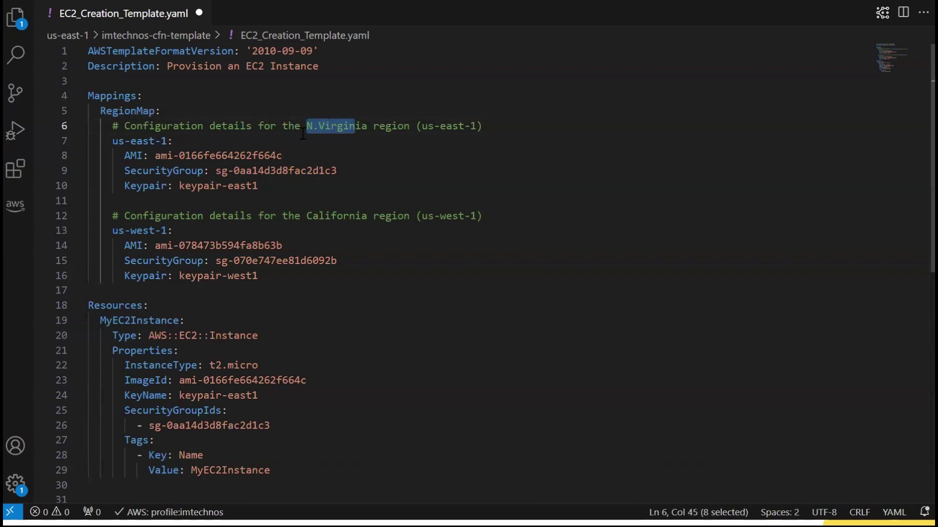
pyautogui.moveTo(120, 142); pyautogui.dragTo(154, 142)
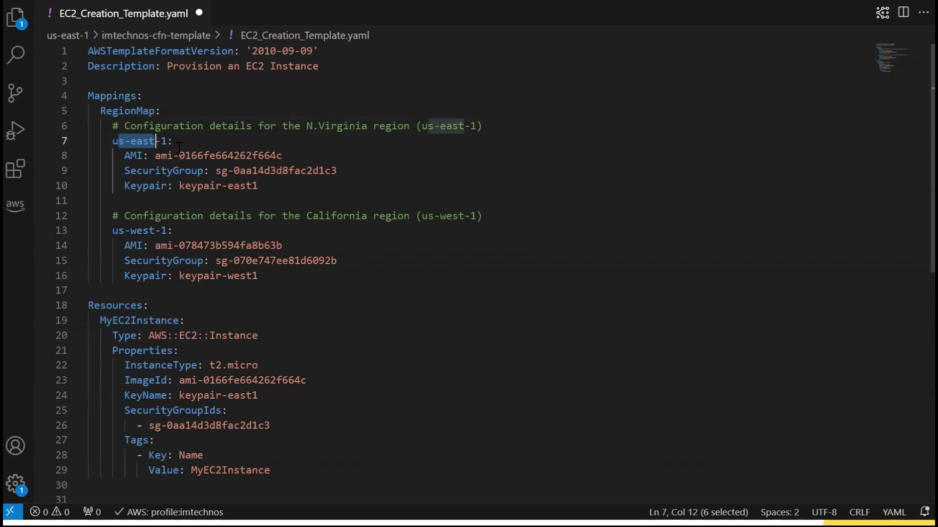
pyautogui.moveTo(215, 155); pyautogui.dragTo(232, 187)
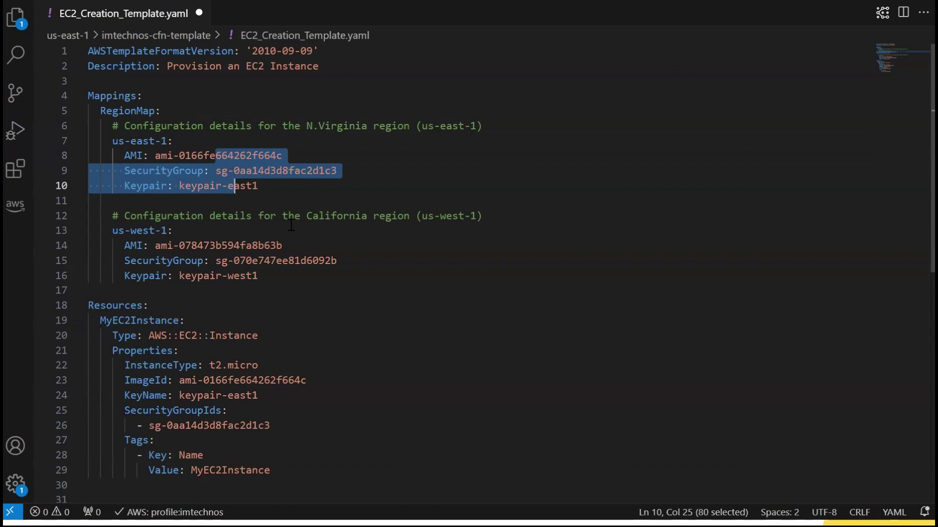
pyautogui.moveTo(288, 217); pyautogui.dragTo(321, 218)
pyautogui.moveTo(119, 231); pyautogui.dragTo(200, 267)
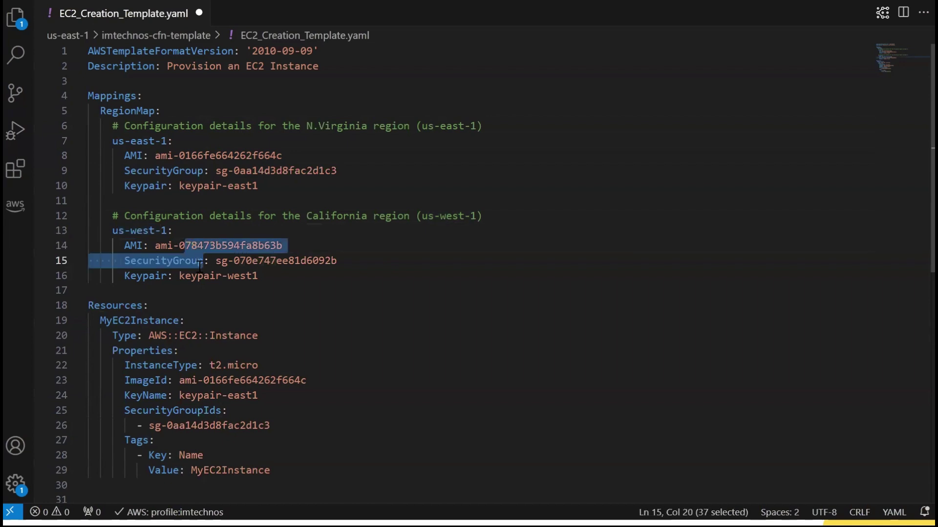
# Step: Replace the ImageId, KeyName and SecurityGroupIds values with !FindInMap [RegionMap, !Ref 'AWS::Region', …] lookups of AMI, Keypair and SecurityGroup respectively
pyautogui.scroll(-2, 199, 267)
pyautogui.click(187, 276)
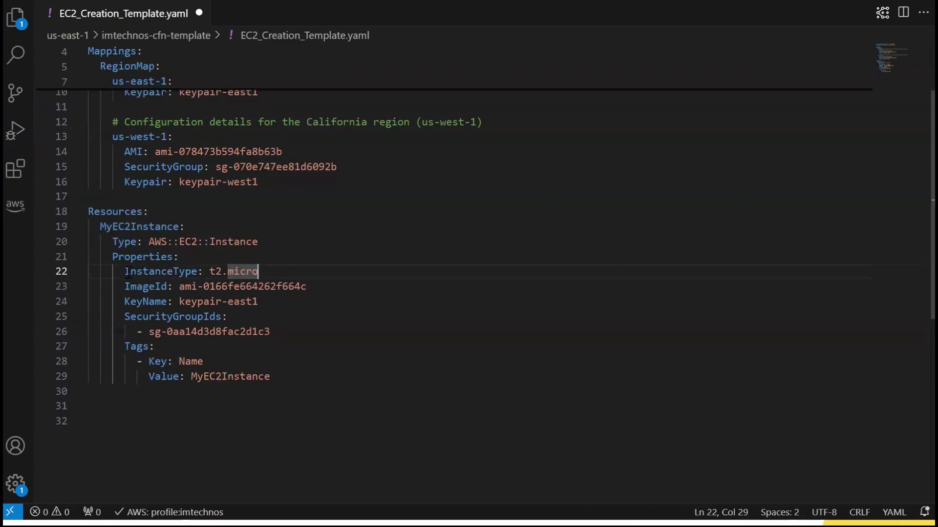
pyautogui.click(129, 288)
pyautogui.moveTo(129, 288); pyautogui.dragTo(271, 332)
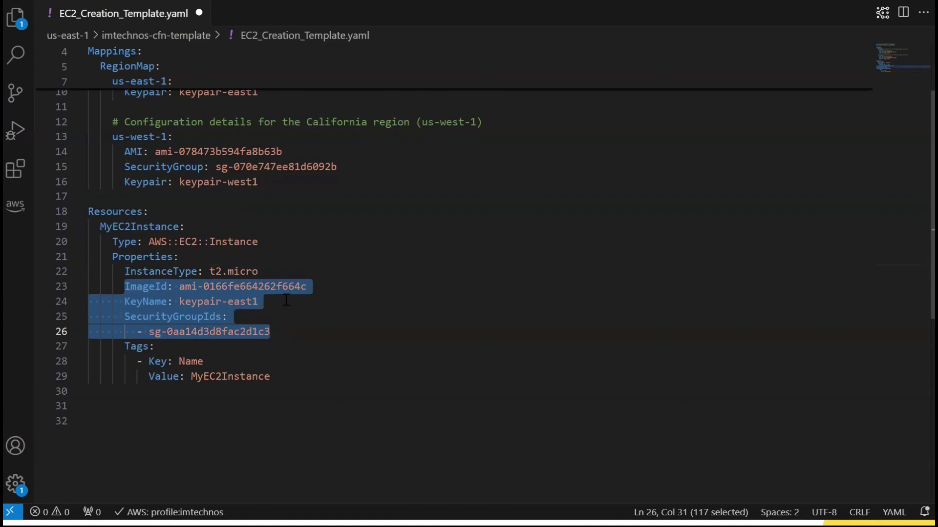
pyautogui.write("ImageId: !FindInMap [RegionMap, !Ref 'AWS::Region', AMI]       KeyName: !FindInMap [RegionMap, !Ref 'AWS::Region', Keypair]       SecurityGroupIds:         - !FindInMap [RegionMap, !Ref 'AWS::Region', SecurityGroup]")
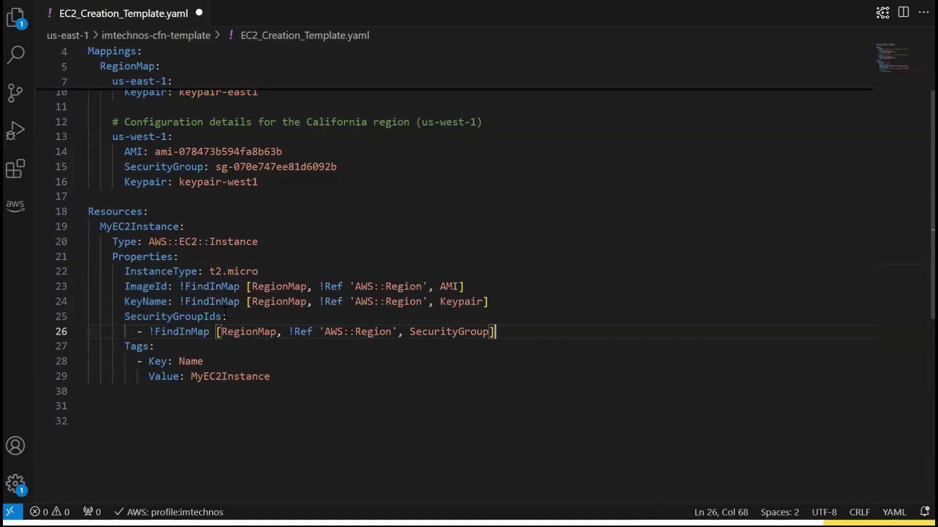
# Step: Compare the map name and the AMI, Keypair and SecurityGroup keys in the !FindInMap lookups with the RegionMap definition
pyautogui.scroll(2, 225, 312)
pyautogui.moveTo(185, 380); pyautogui.dragTo(217, 383)
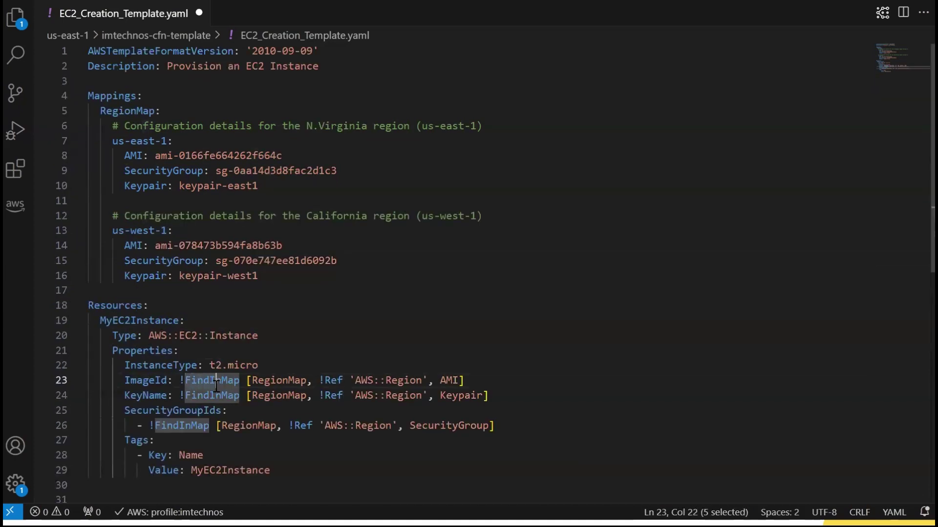
pyautogui.doubleClick(276, 384)
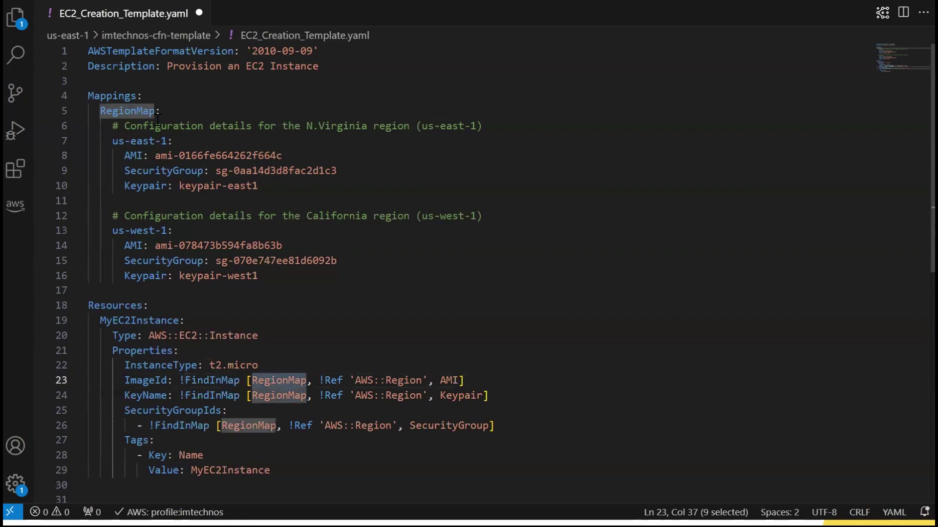
pyautogui.click(137, 111)
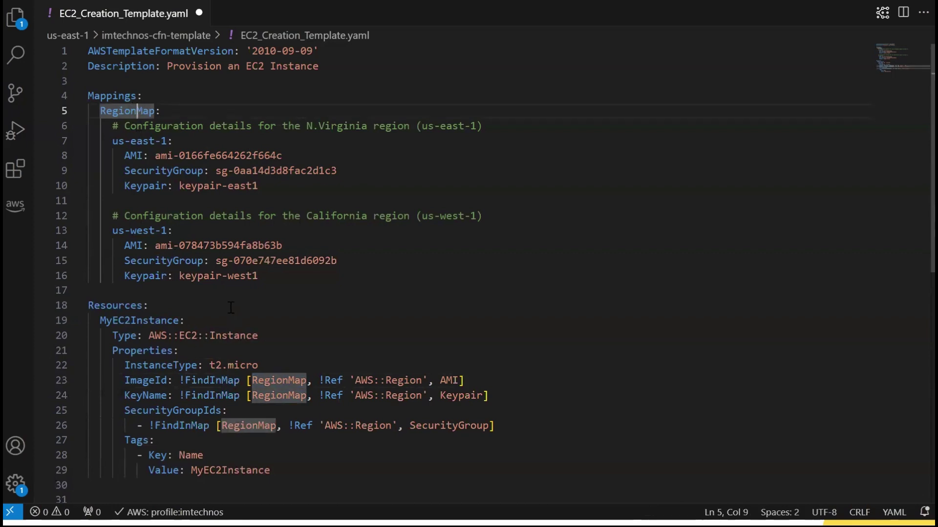
pyautogui.scroll(-2, 232, 310)
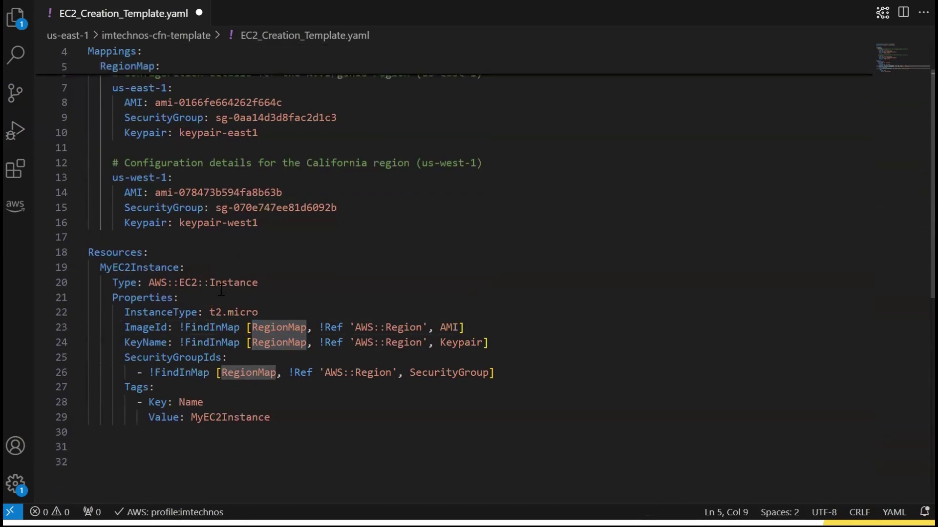
pyautogui.doubleClick(465, 337)
pyautogui.moveTo(458, 366); pyautogui.dragTo(422, 367)
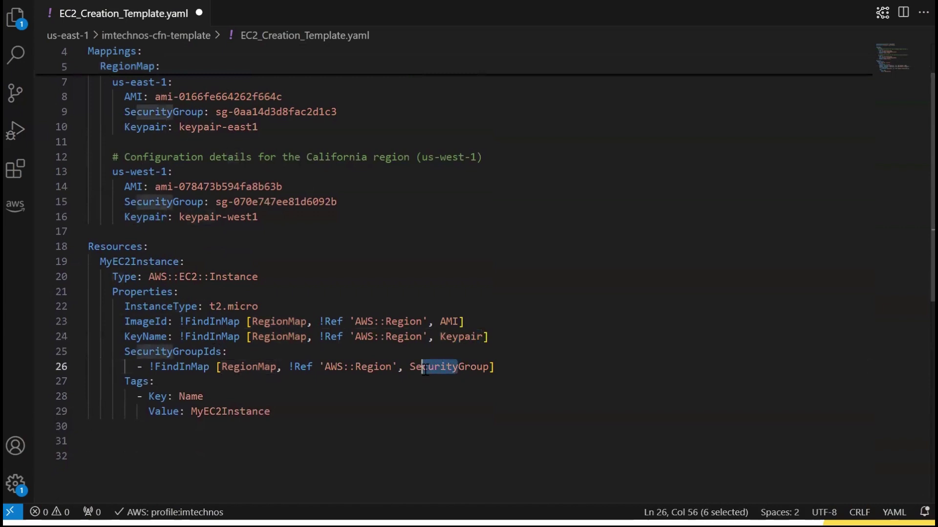
# Step: Add the comment "# Referencing the Mapping section for region specific values" between the InstanceType and ImageId lines
pyautogui.click(288, 304)
pyautogui.press('Return')
pyautogui.write('# ')
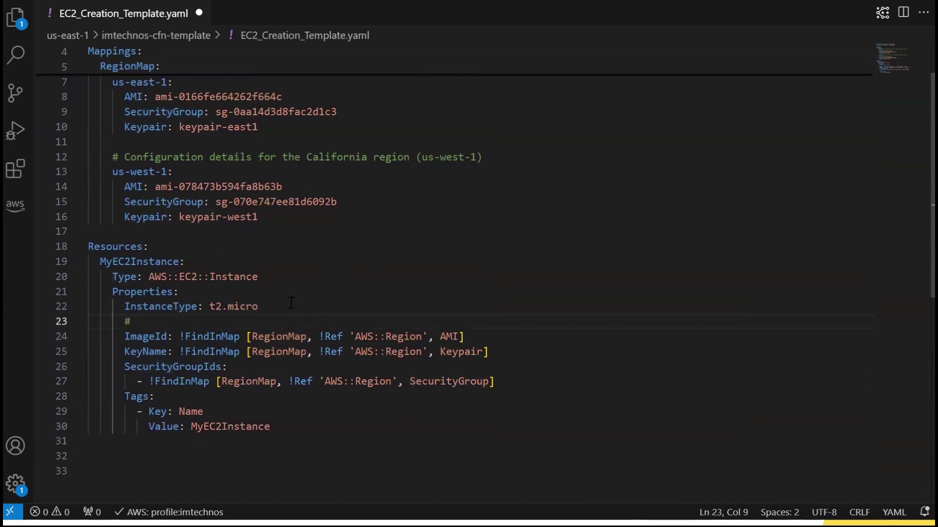
pyautogui.write('Refere')
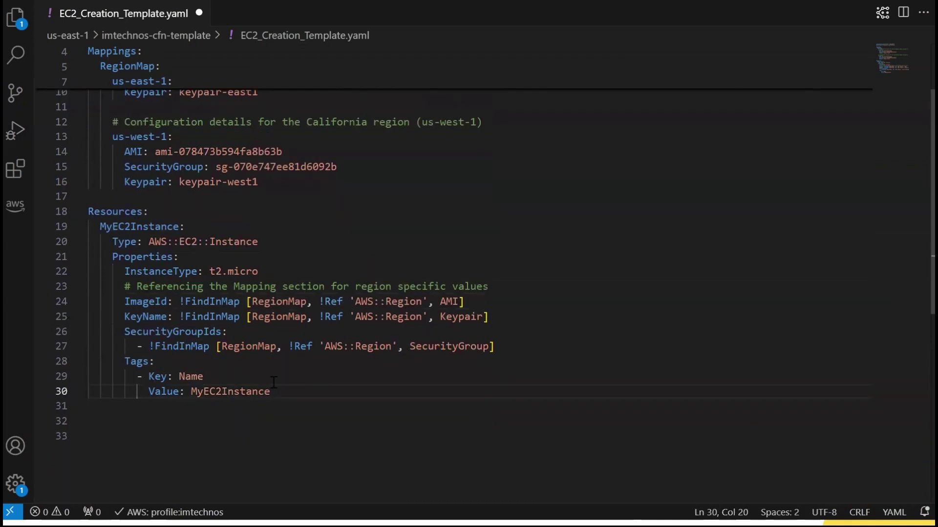
# Step: Change the value of the instance's Name tag to MyNewEC2Instance and save the template
pyautogui.write('New')
pyautogui.click(308, 391)
pyautogui.hotkey('ctrl', 's')
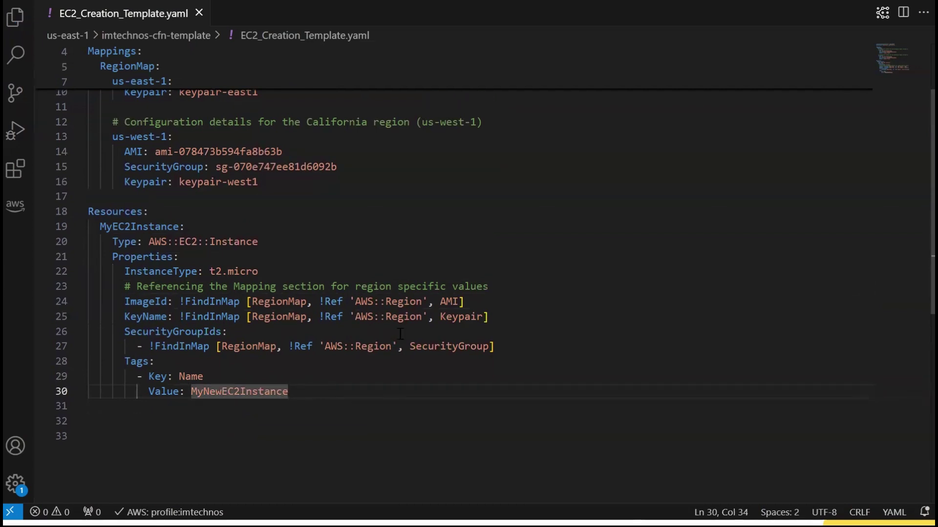
pyautogui.scroll(2, 398, 281)
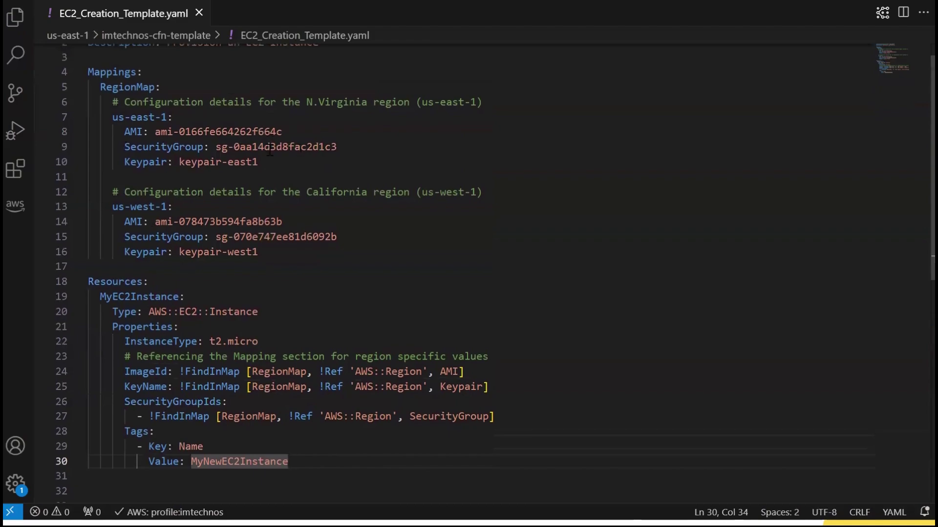
# Step: Switch to Amazon S3, open EC2_Creation_Template.yaml in the imtechnos-cfn-template bucket and copy its object URL
pyautogui.hotkey('alt', 'Tab')
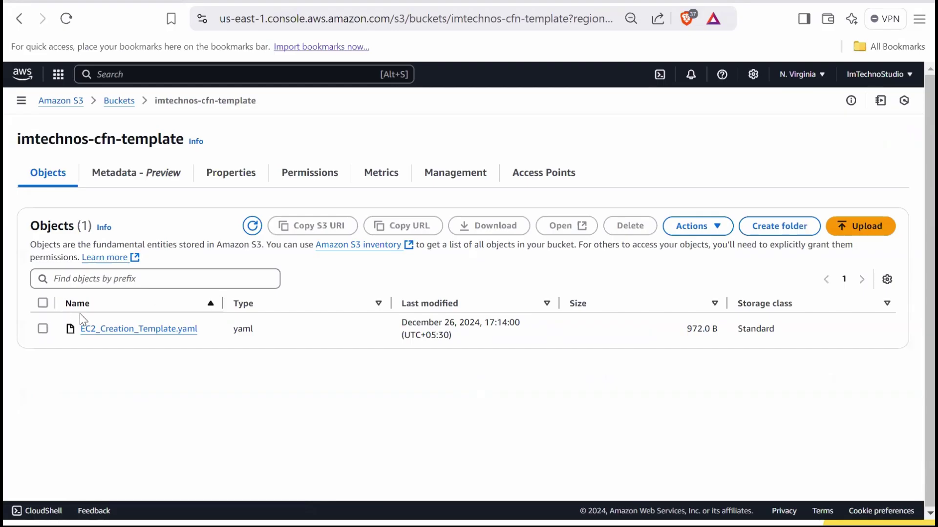
pyautogui.click(98, 330)
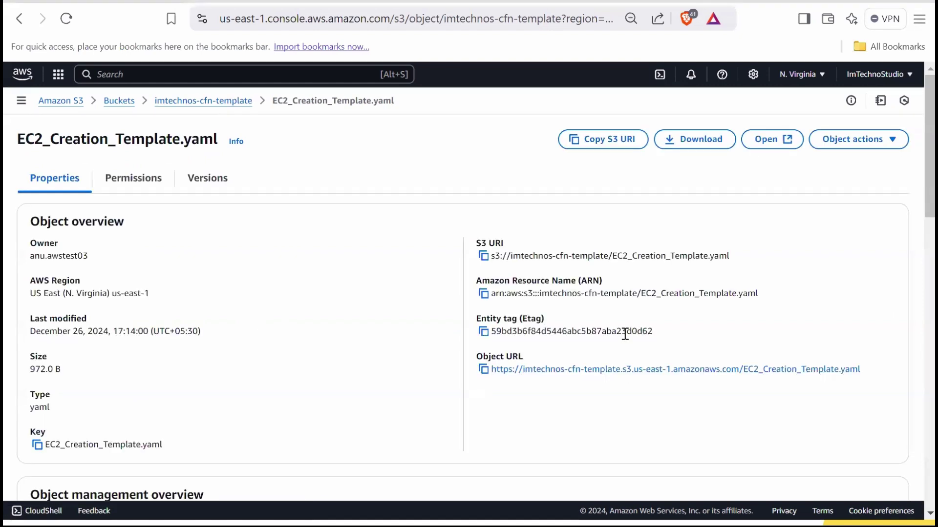
pyautogui.click(483, 370)
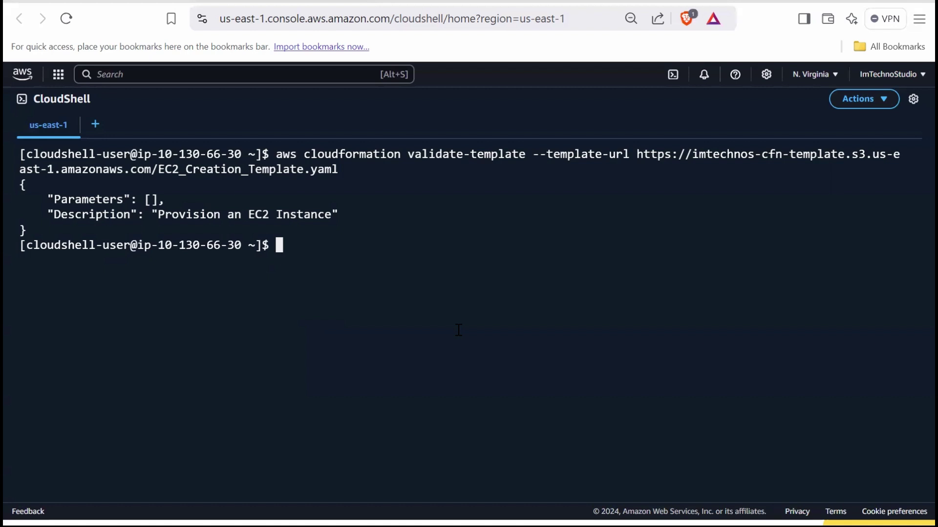
# Step: Clear the CloudShell terminal, rerun aws cloudformation validate-template with the S3 URL of EC2_Creation_Template.yaml and check its output
pyautogui.hotkey('ctrl', 'l')
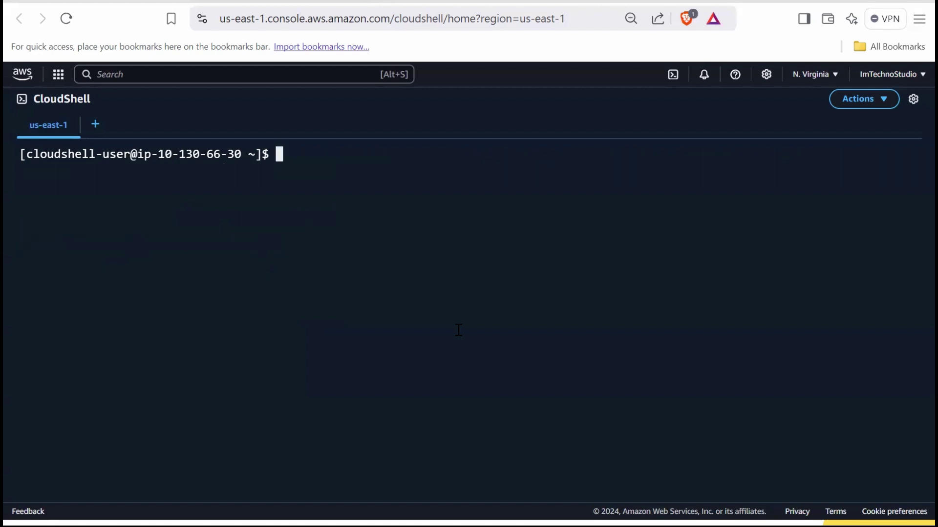
pyautogui.press('Up')
pyautogui.press('Return')
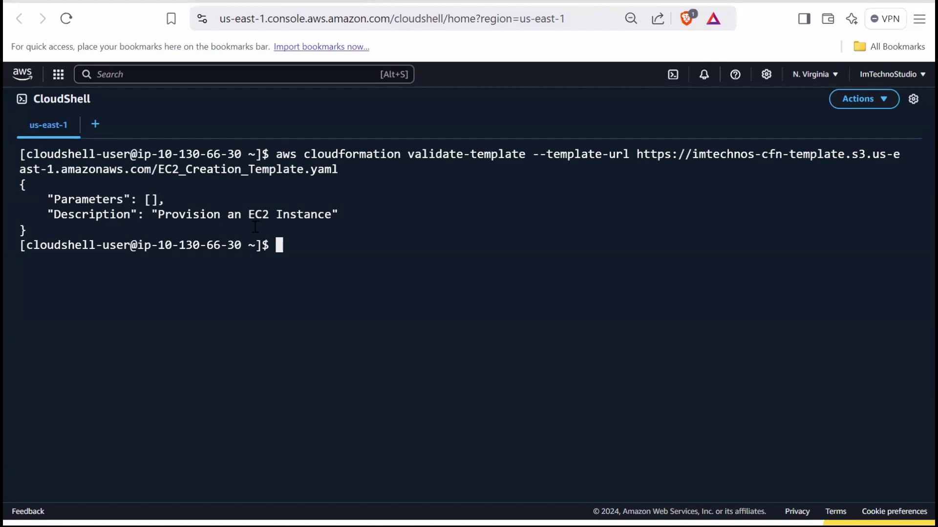
pyautogui.moveTo(103, 199); pyautogui.dragTo(151, 215)
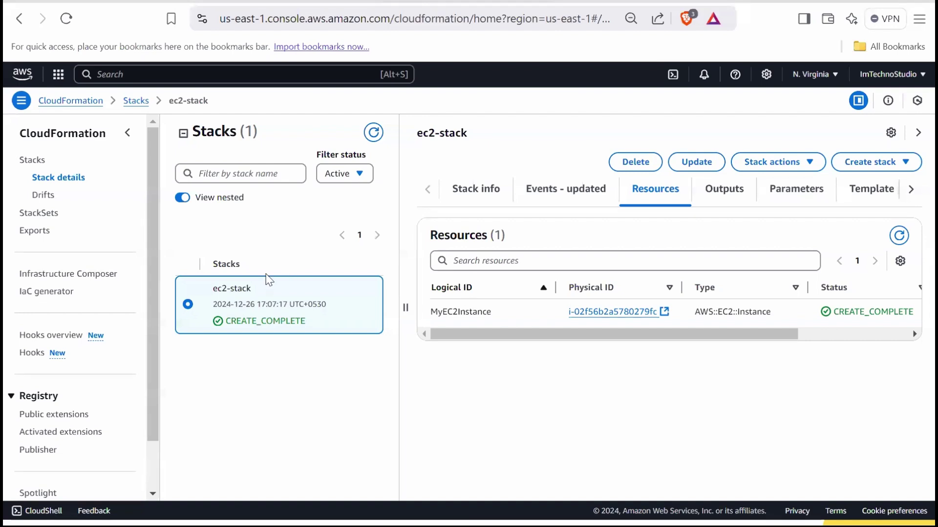
# Step: Delete the existing ec2-stack in CloudFormation together with its resources
pyautogui.click(631, 166)
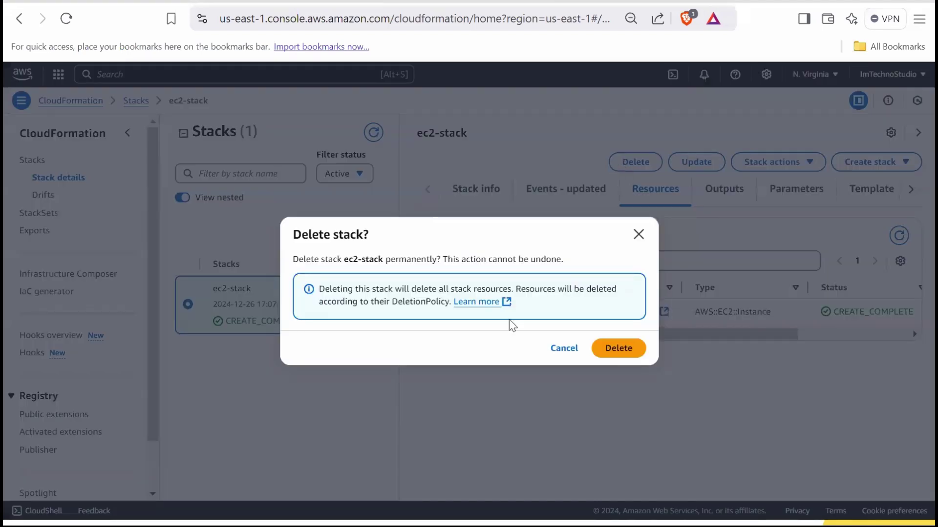
pyautogui.click(610, 349)
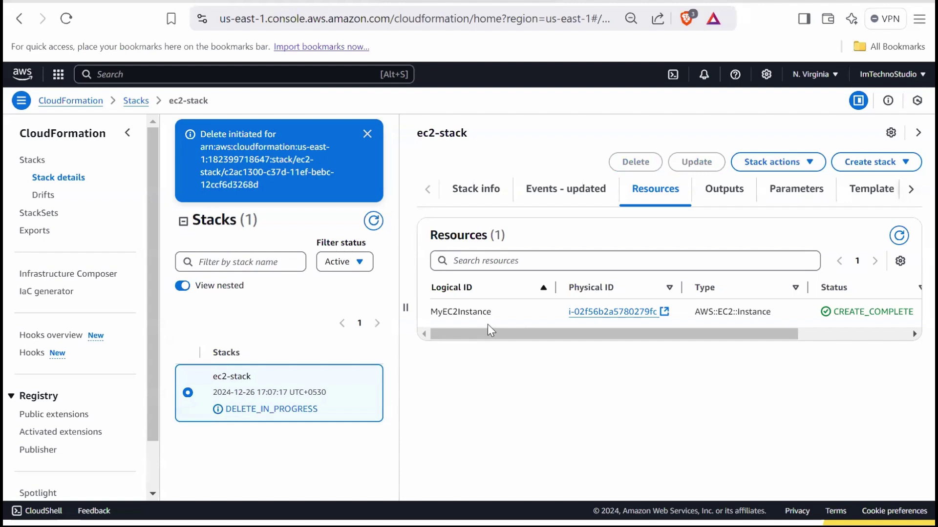
# Step: Start a stack with new resources, using the copied Amazon S3 URL of EC2_Creation_Template.yaml as the template source
pyautogui.click(869, 163)
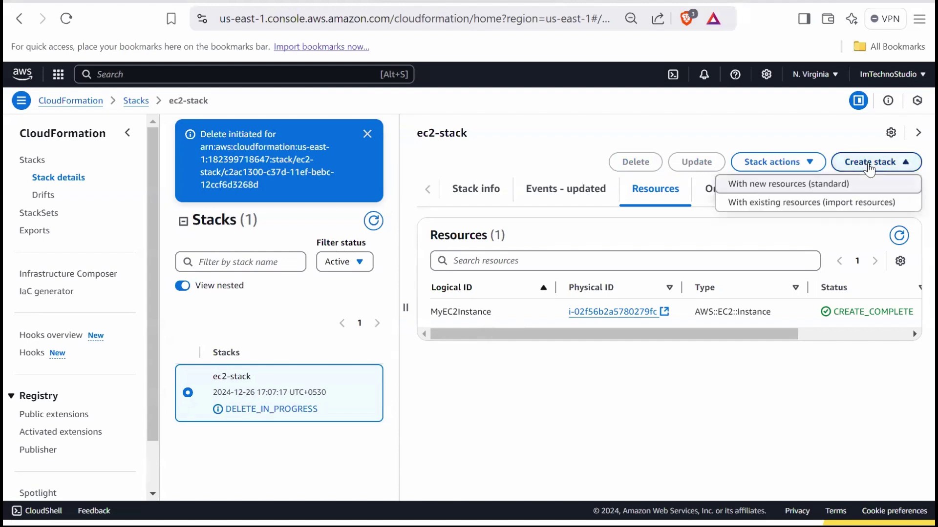
pyautogui.click(784, 185)
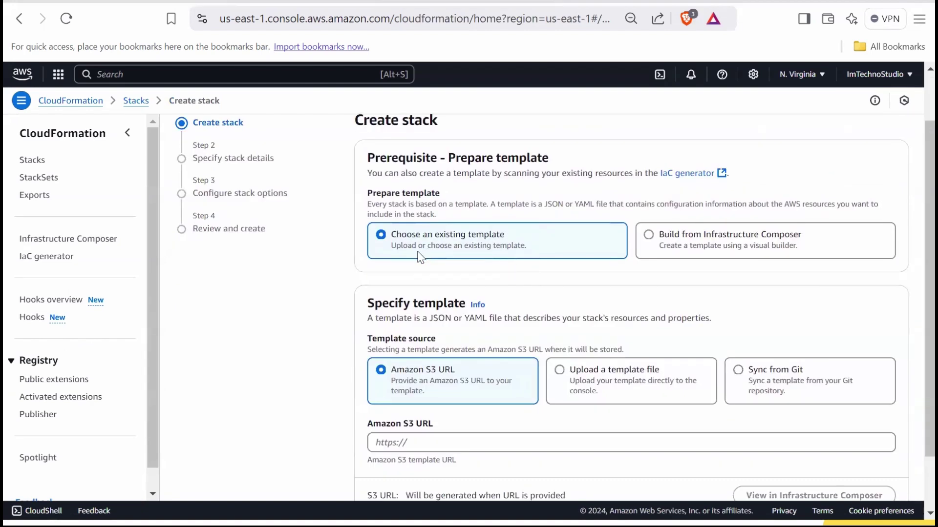
pyautogui.scroll(-2, 432, 259)
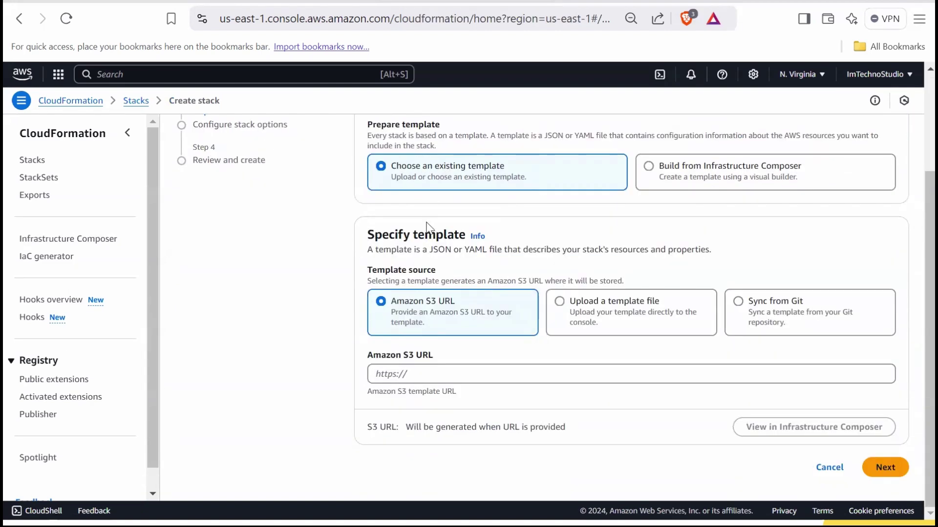
pyautogui.moveTo(389, 235); pyautogui.dragTo(424, 235)
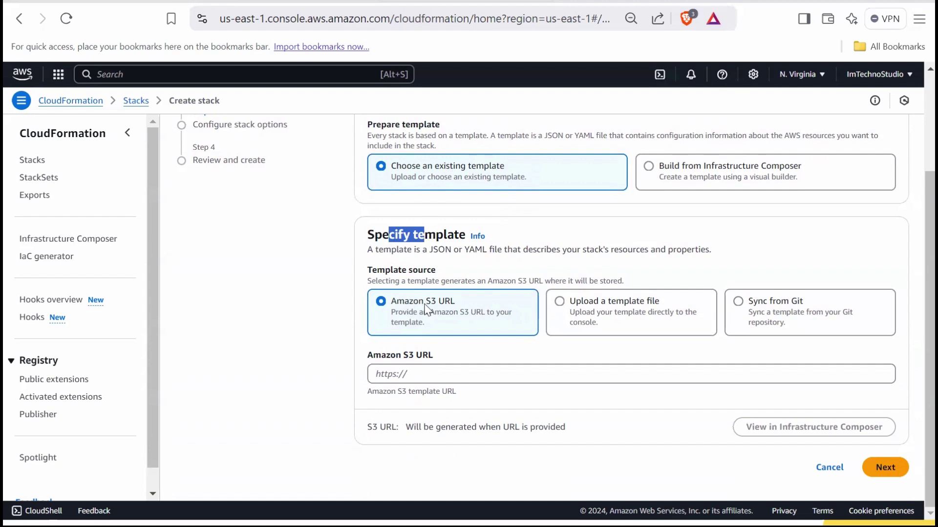
pyautogui.click(409, 375)
pyautogui.hotkey('ctrl', 'v')
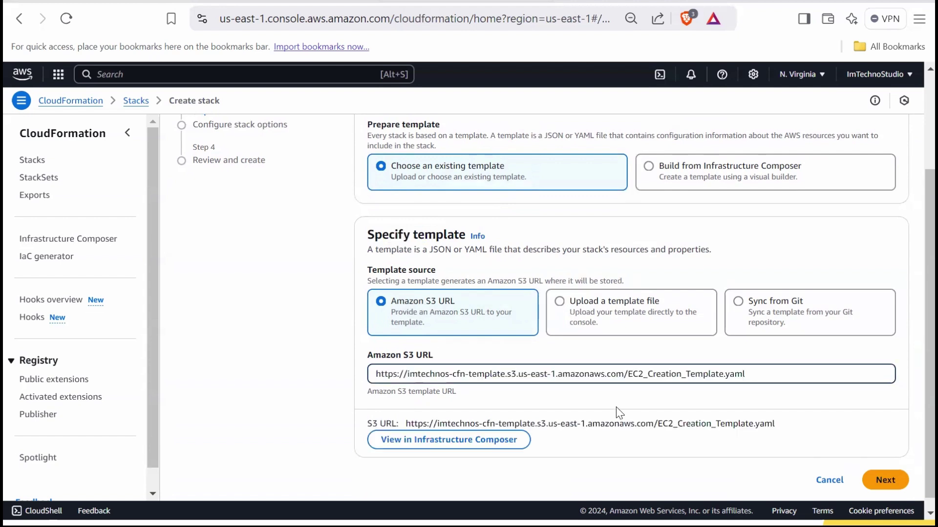
pyautogui.scroll(-1, 617, 408)
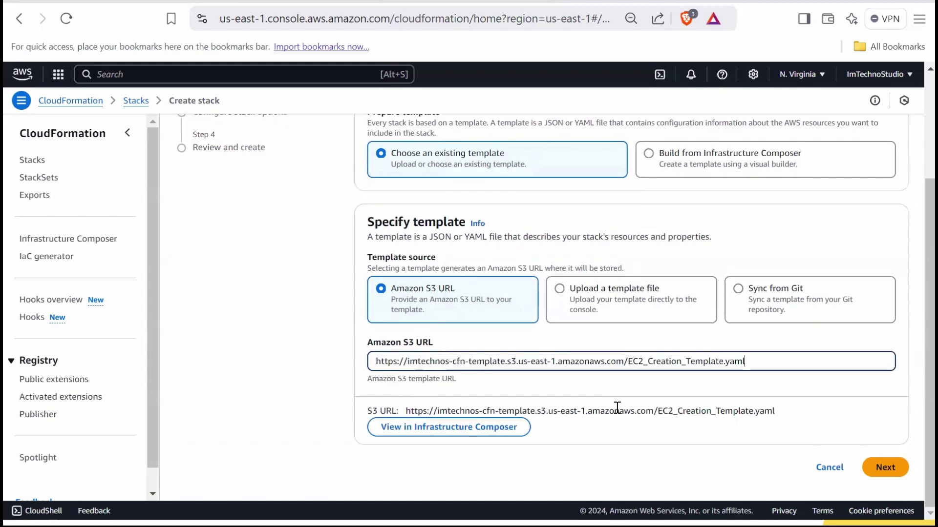
pyautogui.click(880, 467)
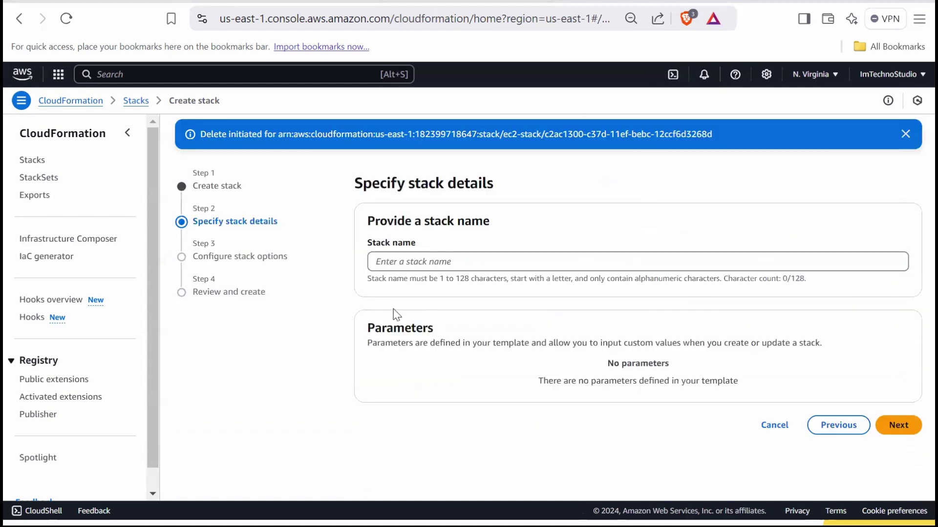
# Step: Name the stack us-east-1-stack, keep the default stack options and submit it for creation
pyautogui.click(440, 261)
pyautogui.write('us-east-1-')
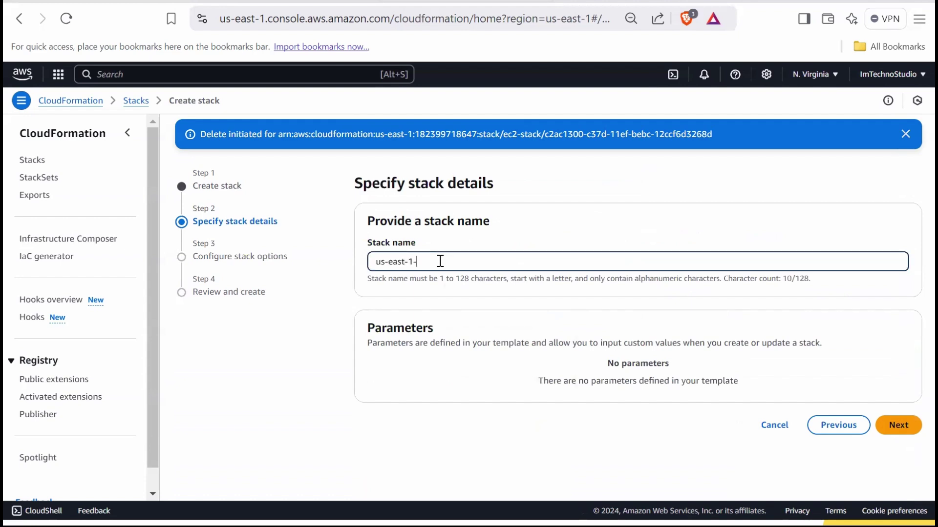
pyautogui.write('stack')
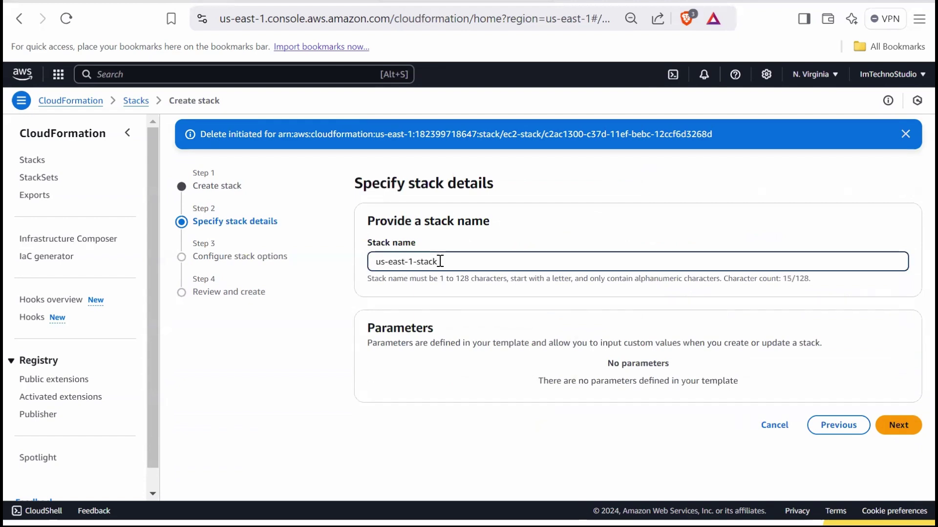
pyautogui.click(899, 425)
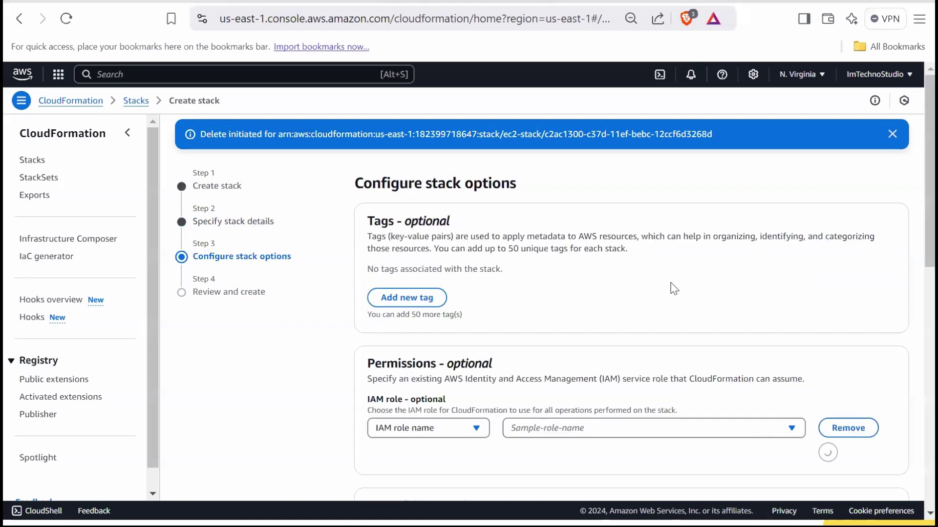
pyautogui.scroll(-10, 679, 332)
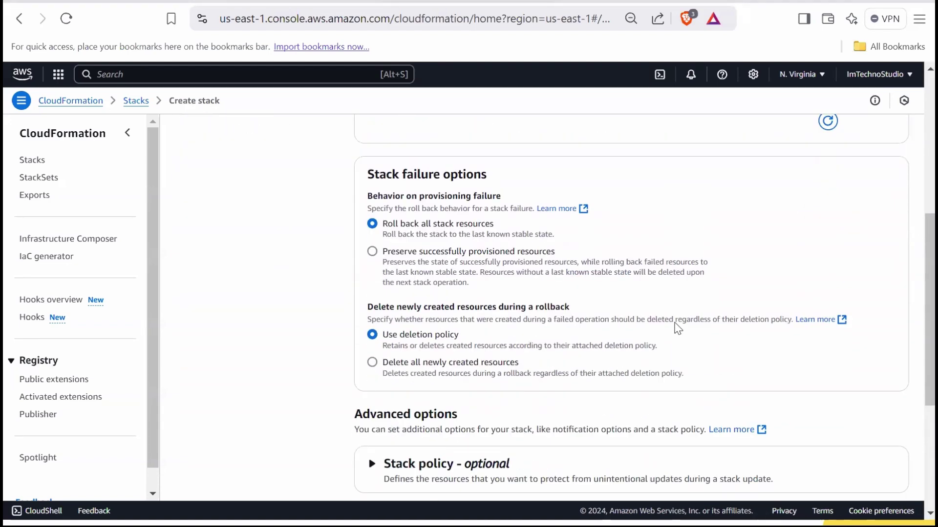
pyautogui.click(885, 467)
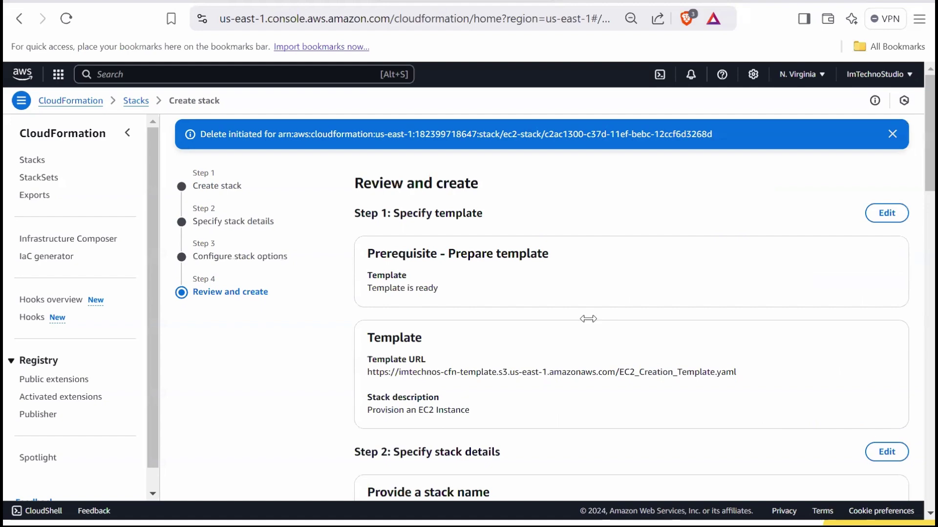
pyautogui.scroll(-10, 608, 320)
pyautogui.scroll(-5, 608, 321)
pyautogui.click(877, 468)
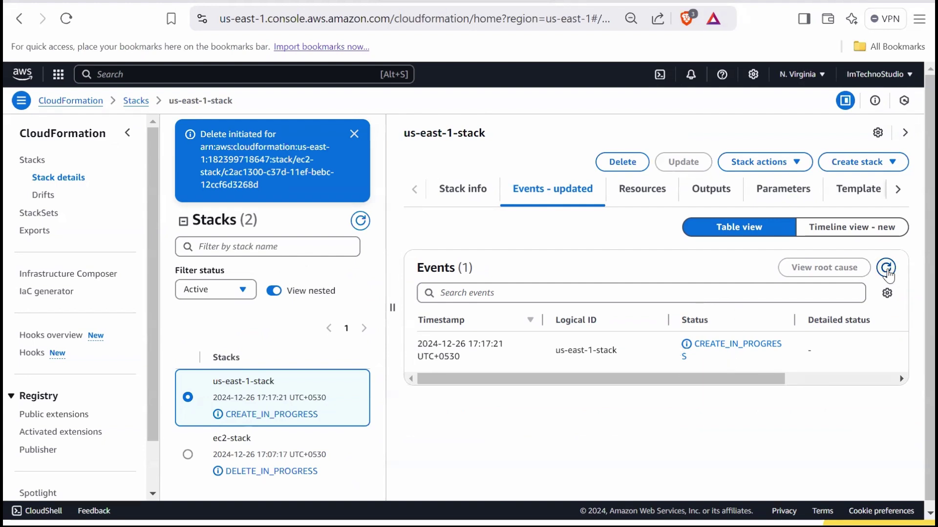
# Step: Refresh the events of us-east-1-stack to check its creation status, and open its MyEC2Instance resource in the EC2 console
pyautogui.click(887, 272)
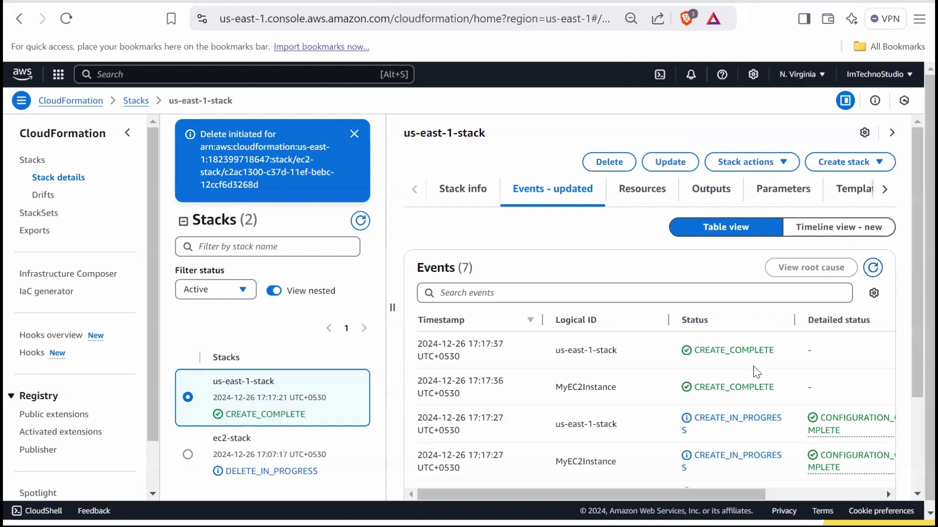
pyautogui.moveTo(705, 350); pyautogui.dragTo(741, 350)
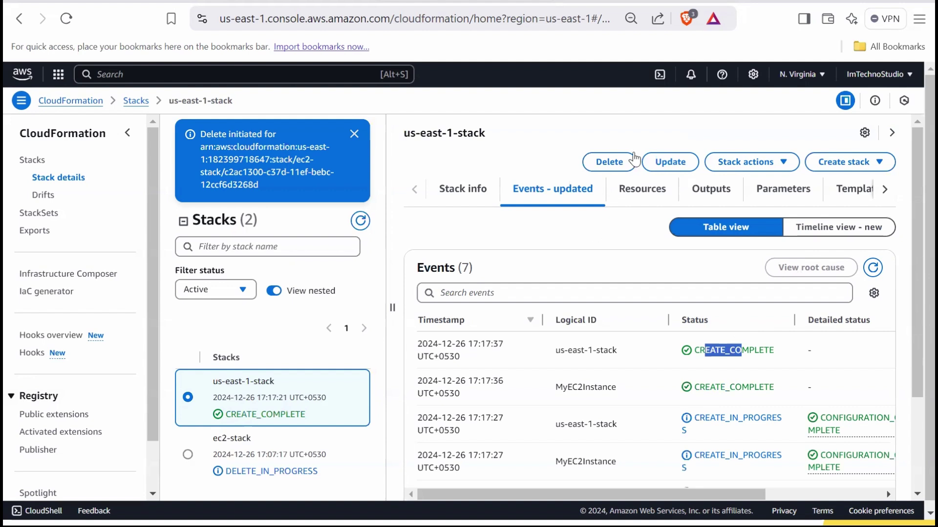
pyautogui.click(642, 197)
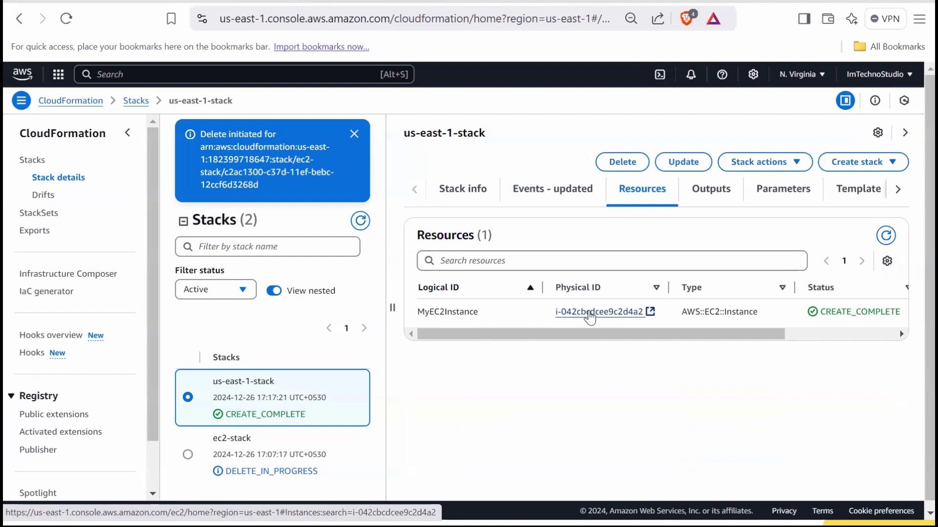
pyautogui.click(589, 313)
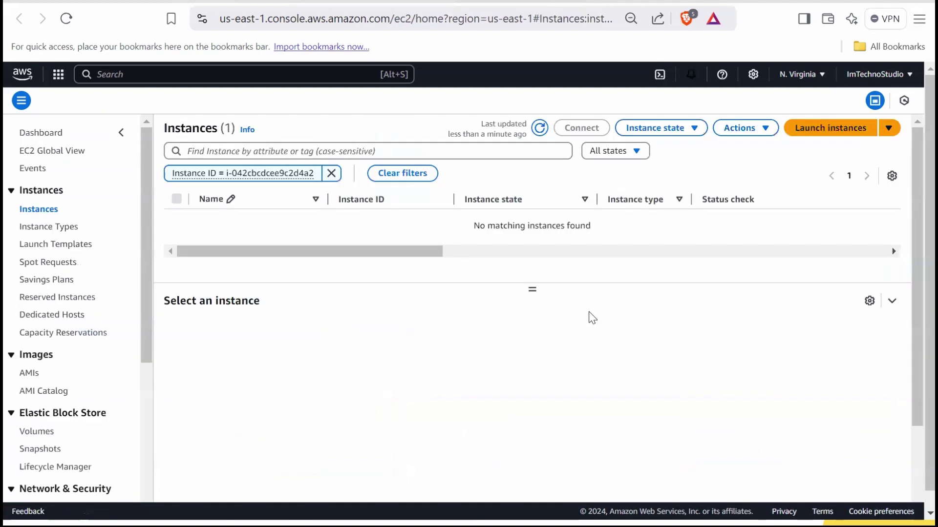
pyautogui.click(540, 129)
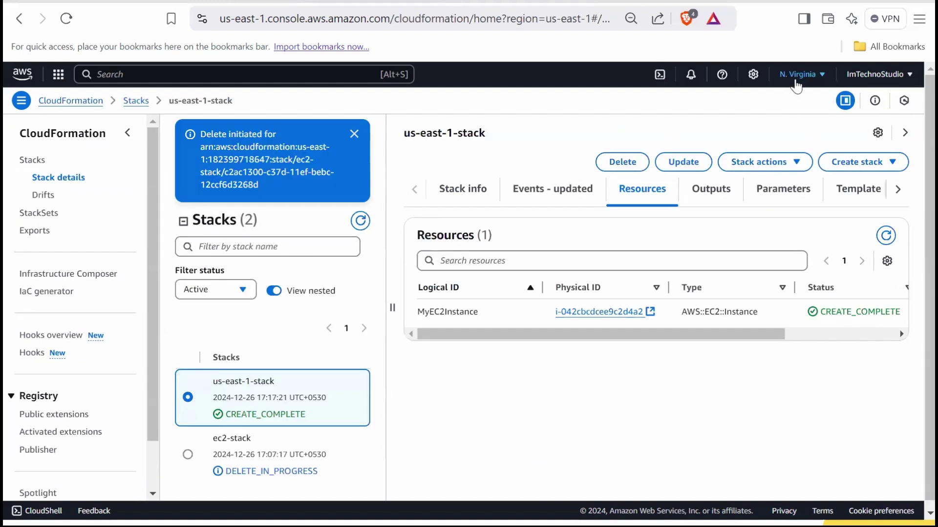
# Step: Switch CloudFormation to the N. California (us-west-1) region and start a stack with new resources from the S3 URL of EC2_Creation_Template.yaml
pyautogui.click(798, 81)
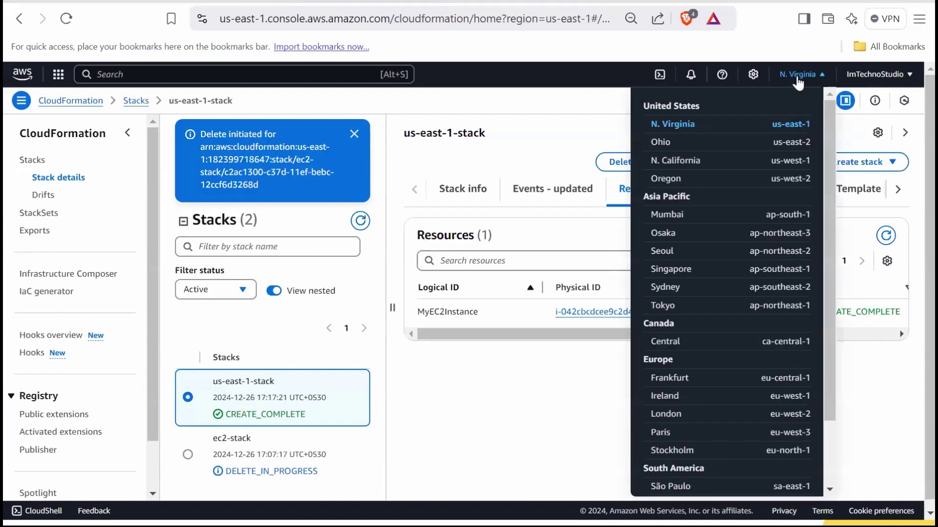
pyautogui.click(682, 165)
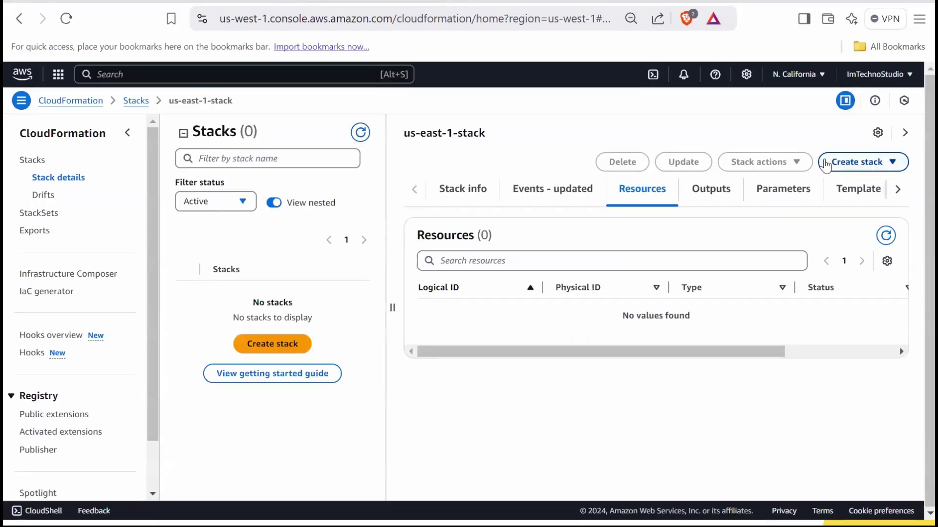
pyautogui.click(874, 162)
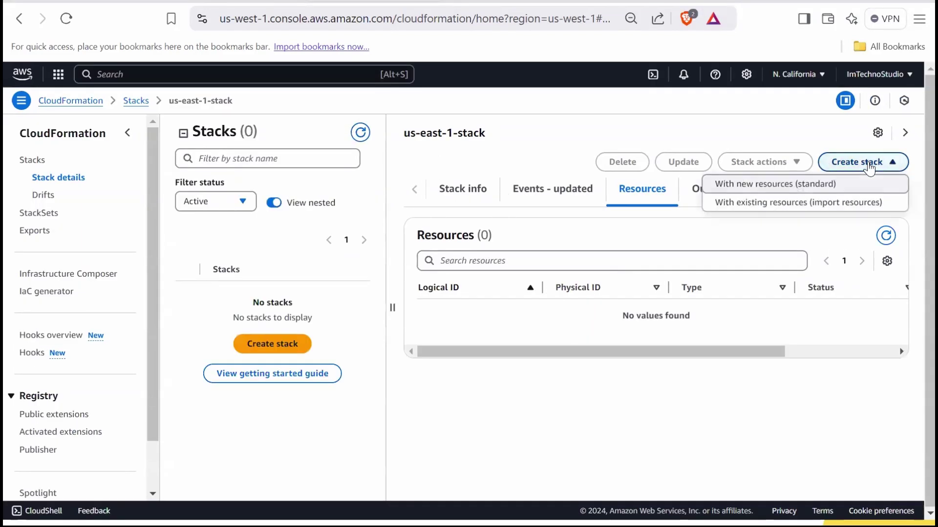
pyautogui.click(766, 191)
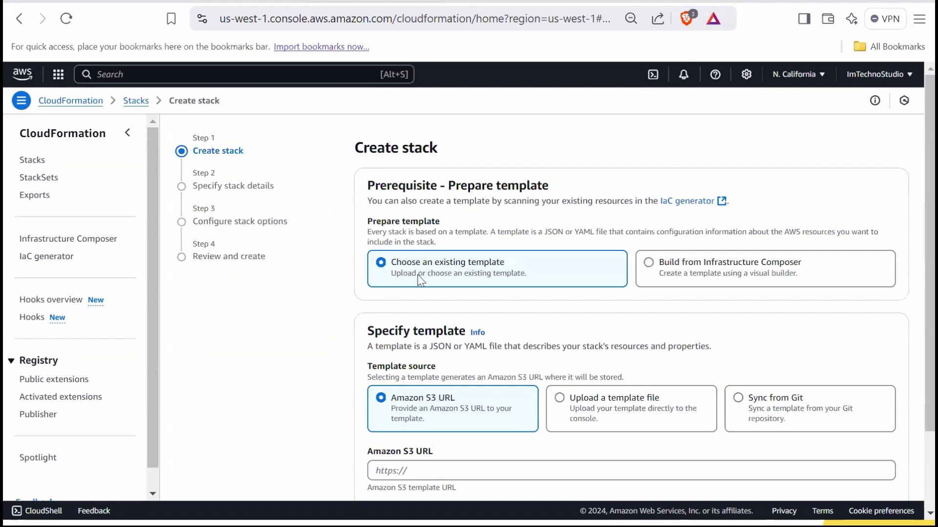
pyautogui.scroll(-2, 420, 280)
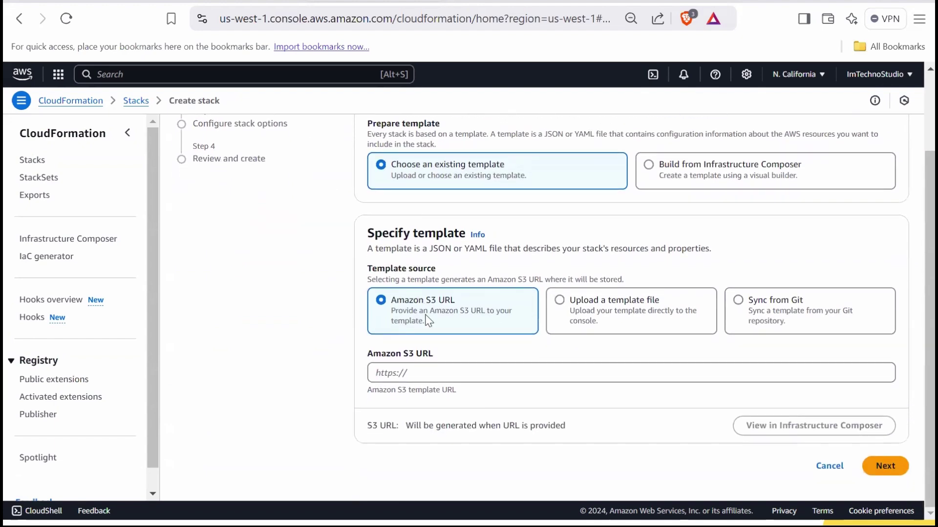
pyautogui.click(425, 372)
pyautogui.write('https://imtechnos-cfn-template.s3.us-east-1.amazonaws.com/EC2_Creation_Template.yaml')
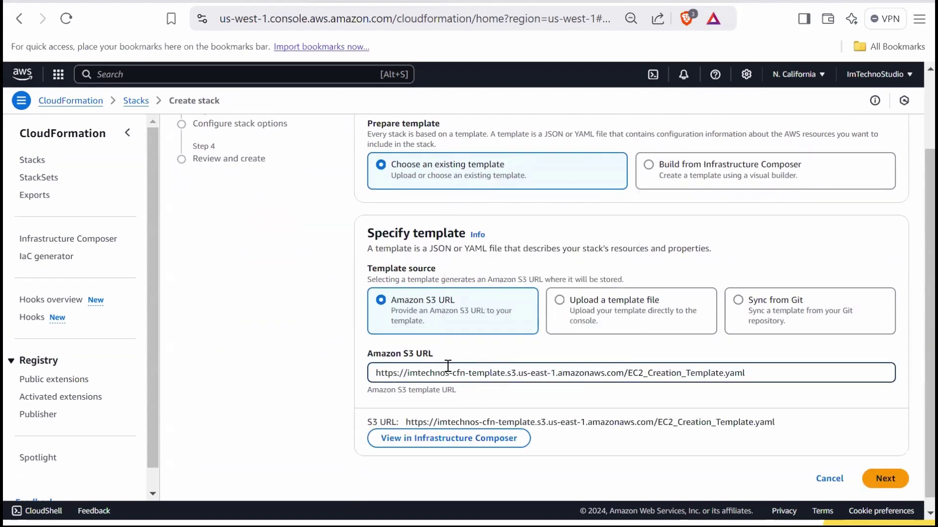
pyautogui.click(885, 466)
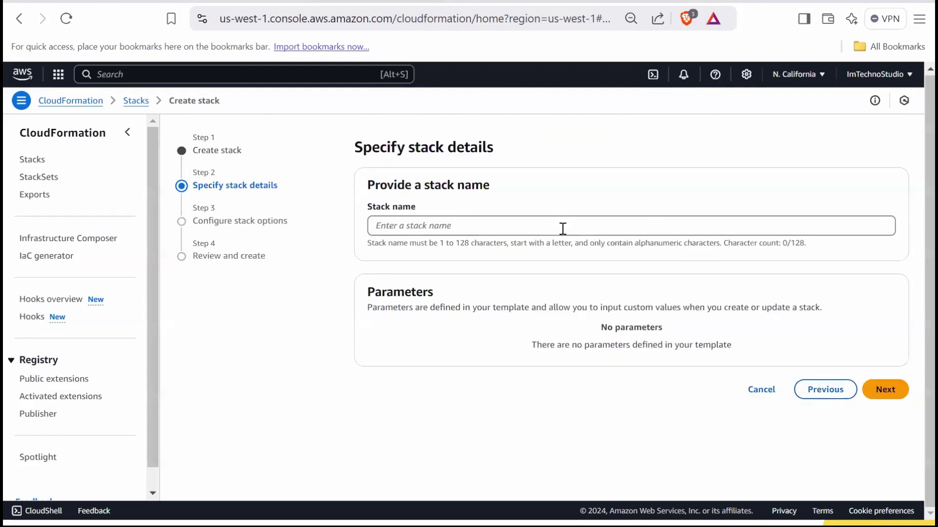
# Step: Name the stack us-west-1-stack, leave the stack options at their defaults and submit it
pyautogui.click(509, 224)
pyautogui.write('us-west-1-stack')
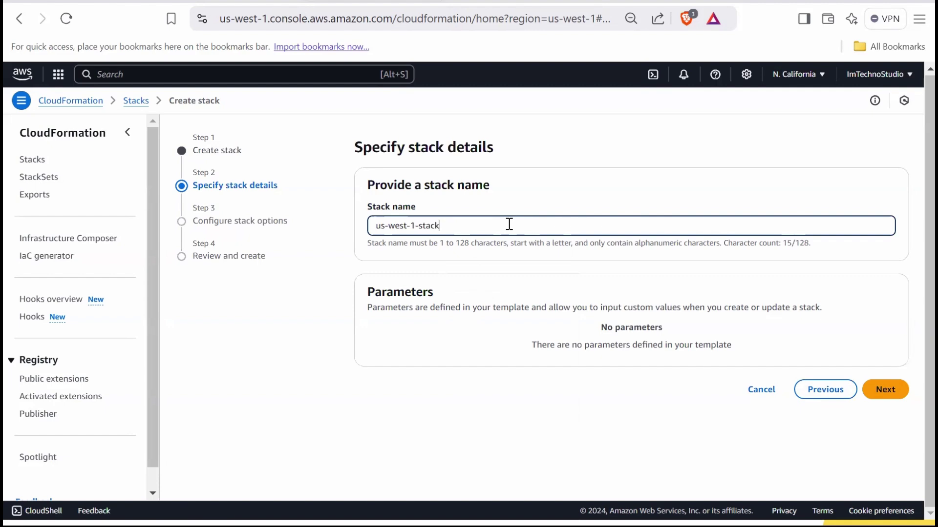
pyautogui.click(887, 390)
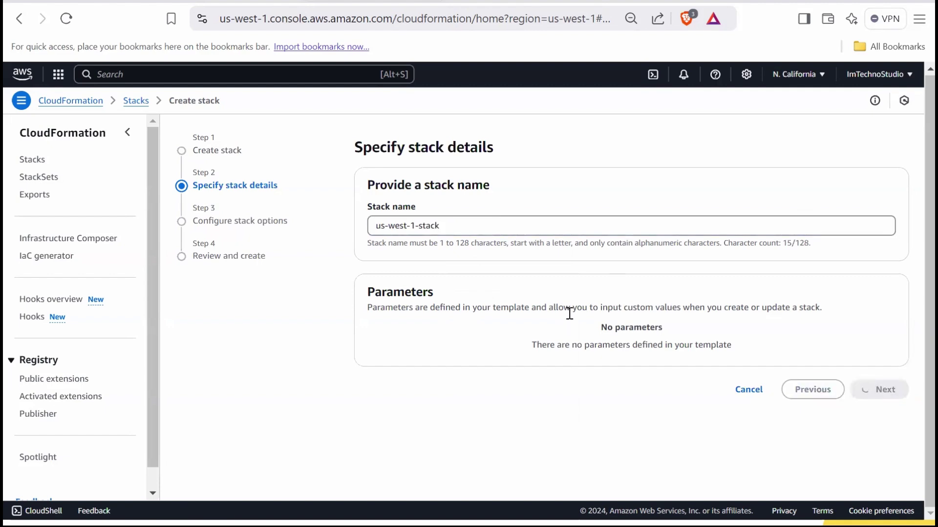
pyautogui.scroll(-10, 592, 320)
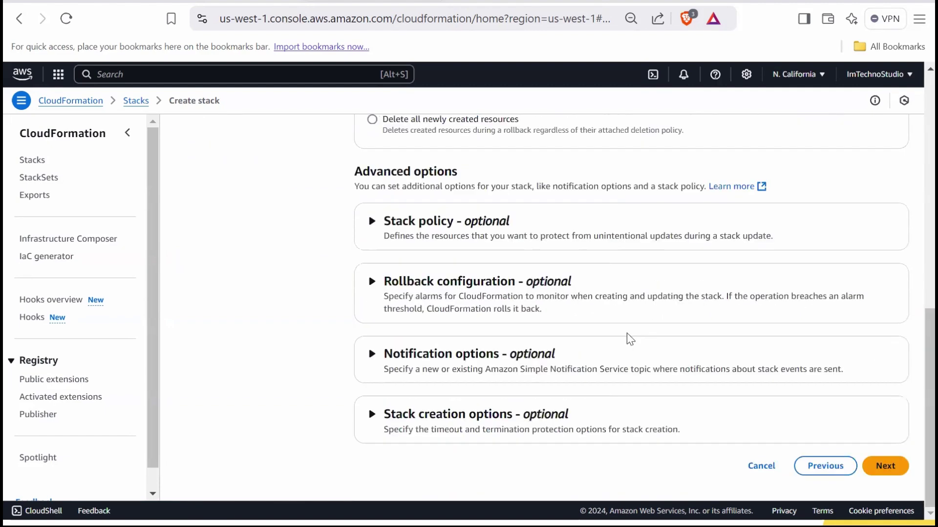
pyautogui.click(885, 466)
pyautogui.scroll(-1, 679, 359)
pyautogui.scroll(-15, 680, 359)
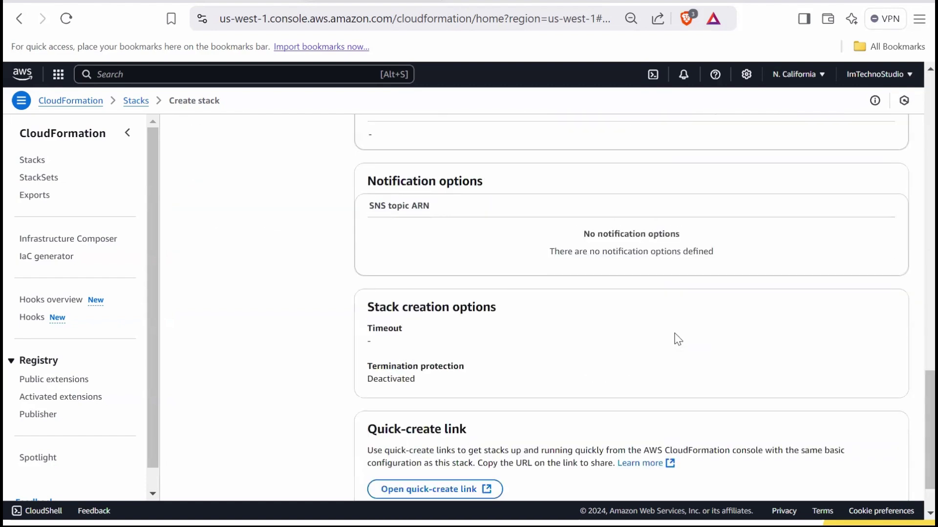
pyautogui.click(879, 466)
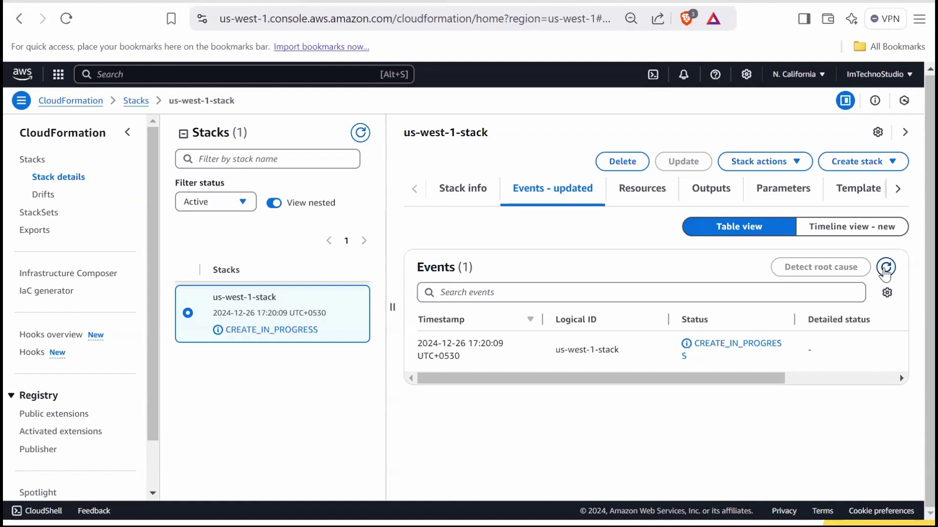
# Step: Refresh the events of us-west-1-stack to check its creation status, and open its MyEC2Instance resource in the EC2 console
pyautogui.click(885, 269)
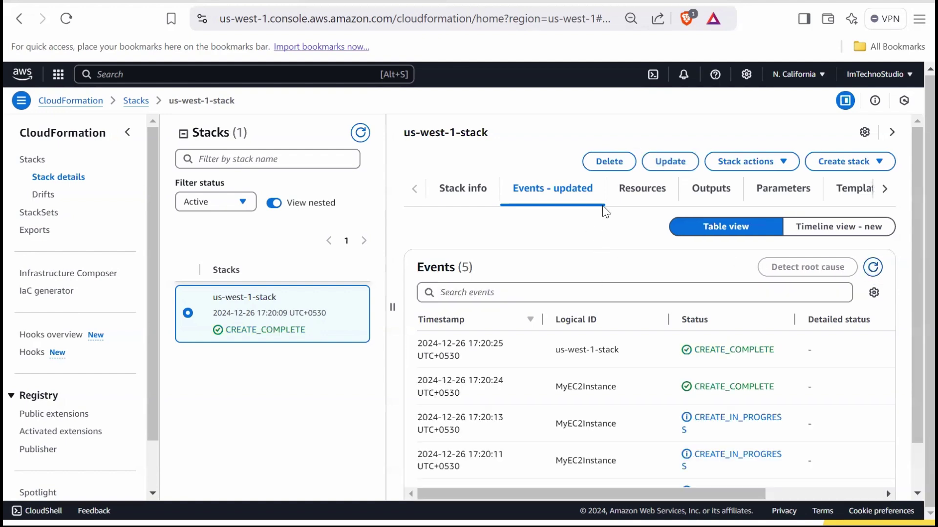
pyautogui.click(639, 196)
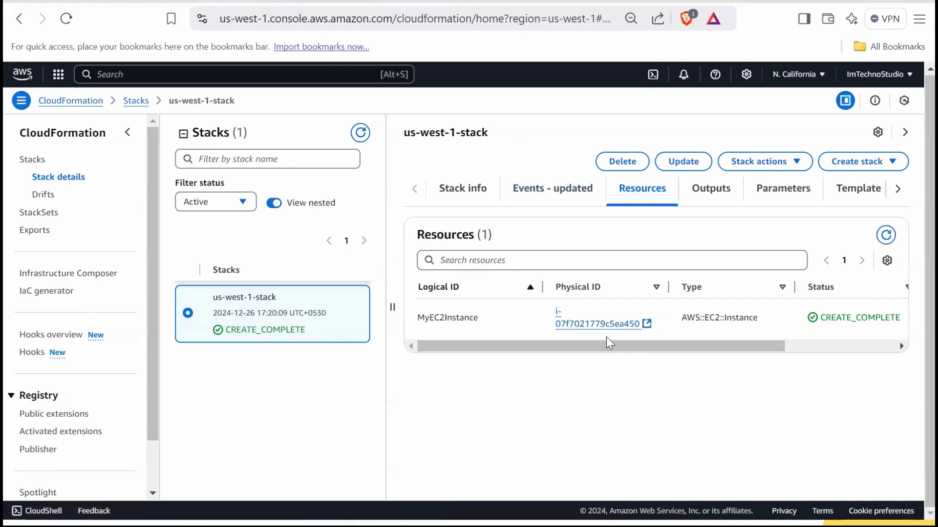
pyautogui.click(606, 324)
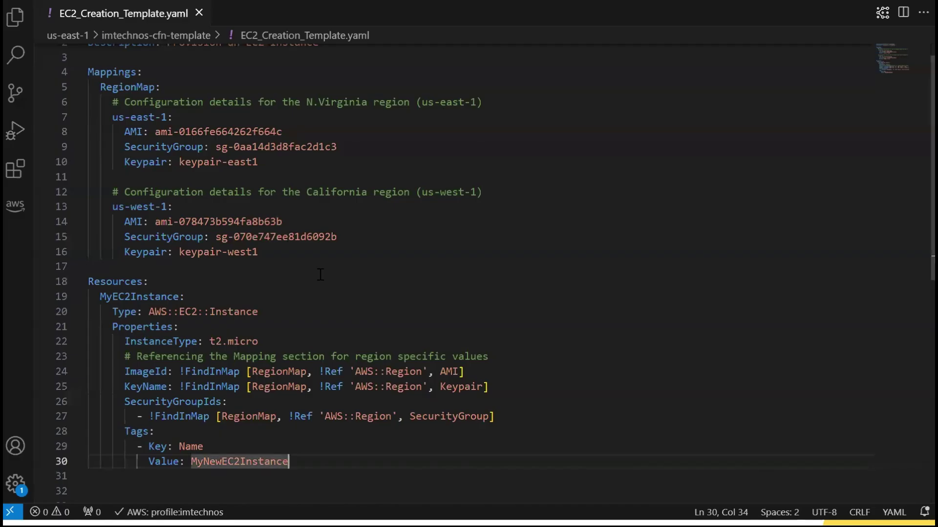
# Step: Switch to VS Code and review the Resources section of EC2_Creation_Template.yaml, highlighting the InstanceType property
pyautogui.scroll(-1, 320, 275)
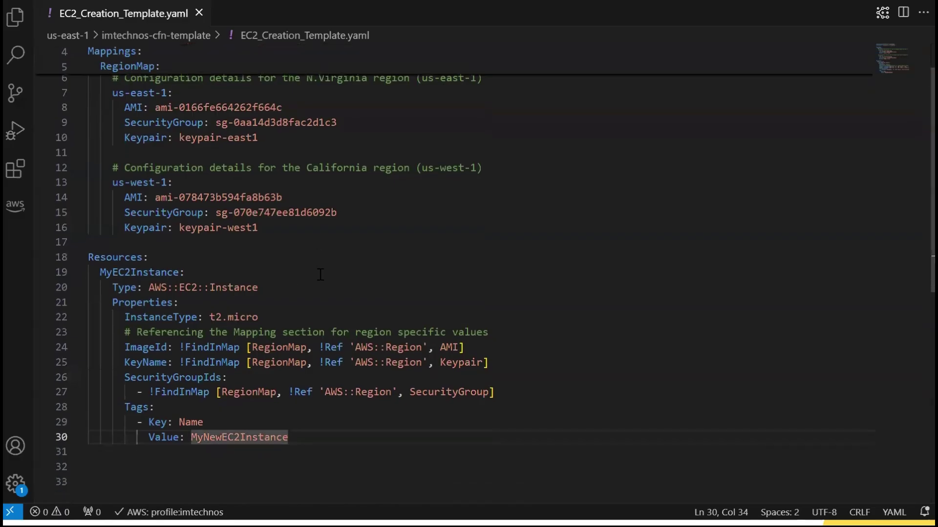
pyautogui.scroll(-1, 320, 274)
pyautogui.moveTo(179, 291); pyautogui.dragTo(246, 293)
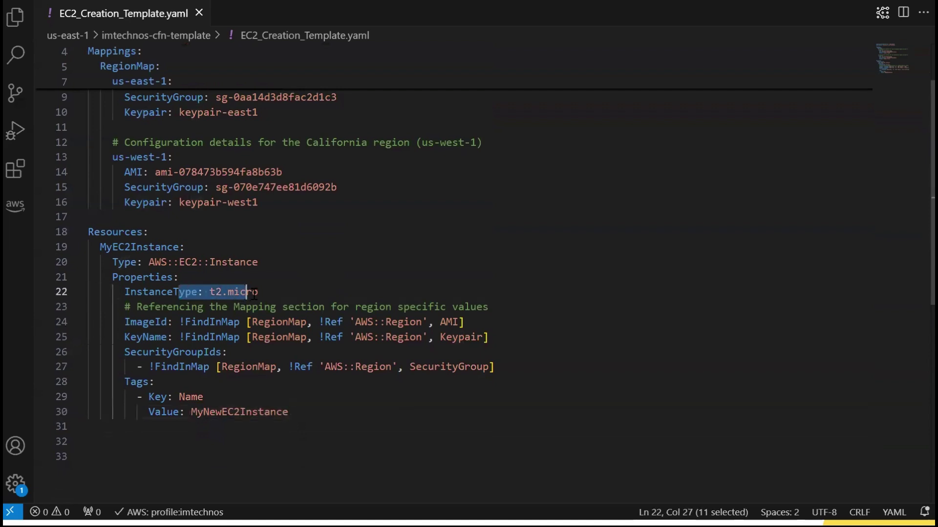
# Step: Add a Parameters section above Mappings defining String InstanceType, description "EC2 instance type", default t2.micro, allowed values t2.micro and t2.small, and a ConstraintDescription naming both
pyautogui.click(265, 295)
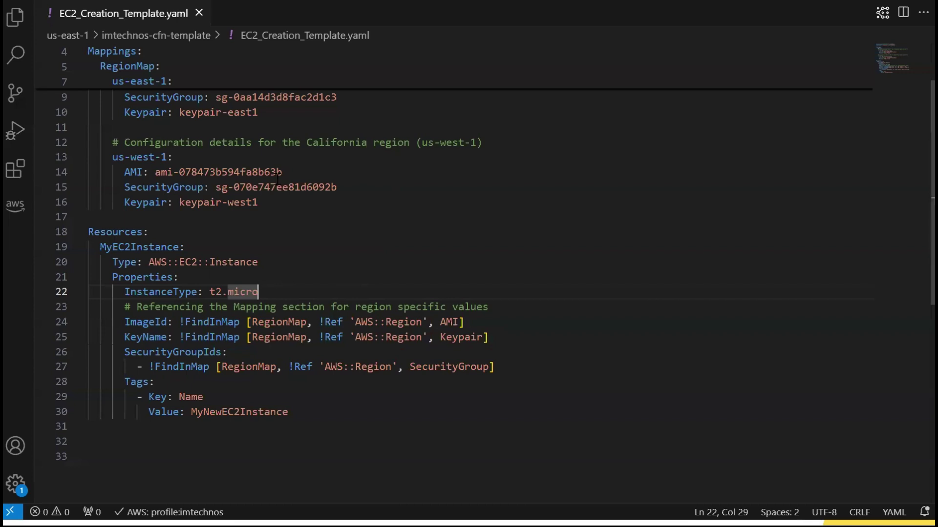
pyautogui.scroll(3, 277, 178)
pyautogui.click(90, 97)
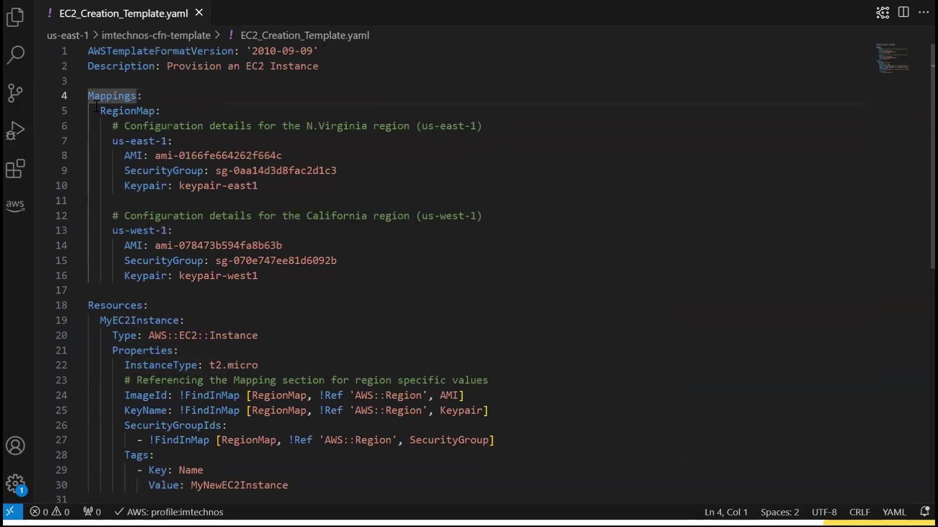
pyautogui.press('Return')
pyautogui.press('Up')
pyautogui.write('Parameters:   InstanceType:     Type: String     Description: EC2 instance type     Default: t2.micro     AllowedValues:       - t2.micro       - t2.small     ConstraintDescription: Must be a valid EC2 instance type from t2.micro or t2.small.')
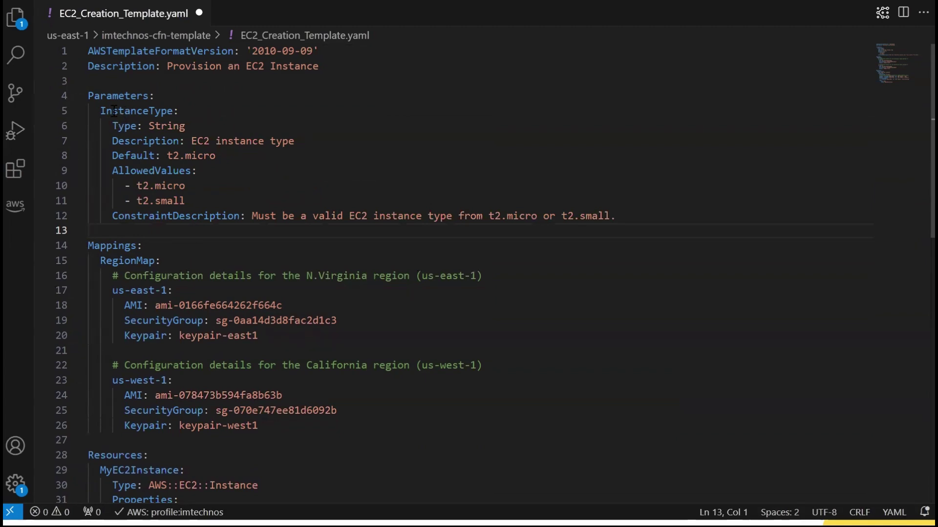
# Step: Review the InstanceType parameter definition, highlighting its name, Type, Description, Default, AllowedValues and ConstraintDescription
pyautogui.moveTo(101, 111); pyautogui.dragTo(148, 112)
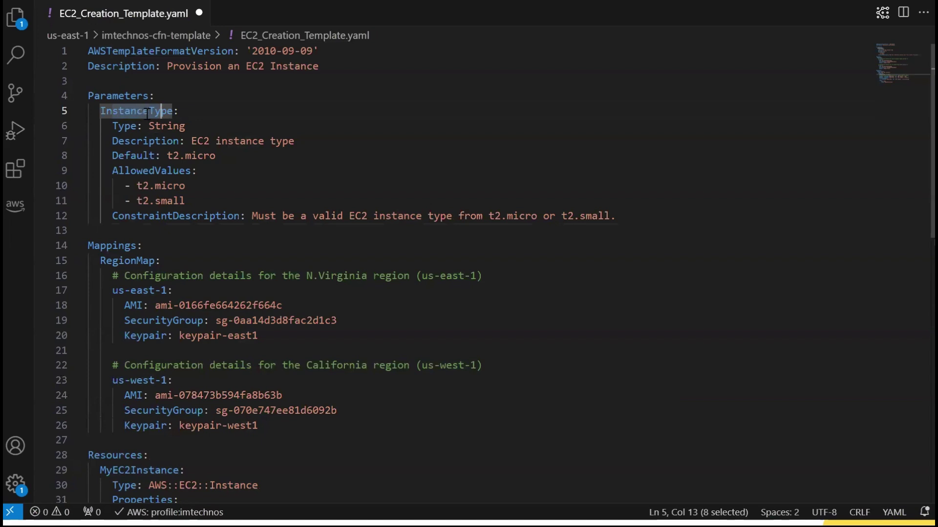
pyautogui.moveTo(118, 127); pyautogui.dragTo(130, 127)
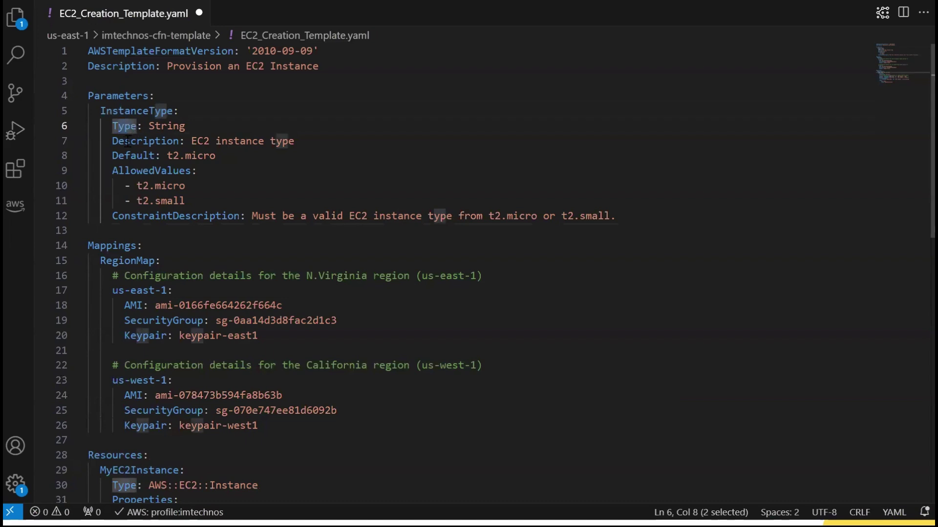
pyautogui.moveTo(125, 142); pyautogui.dragTo(146, 142)
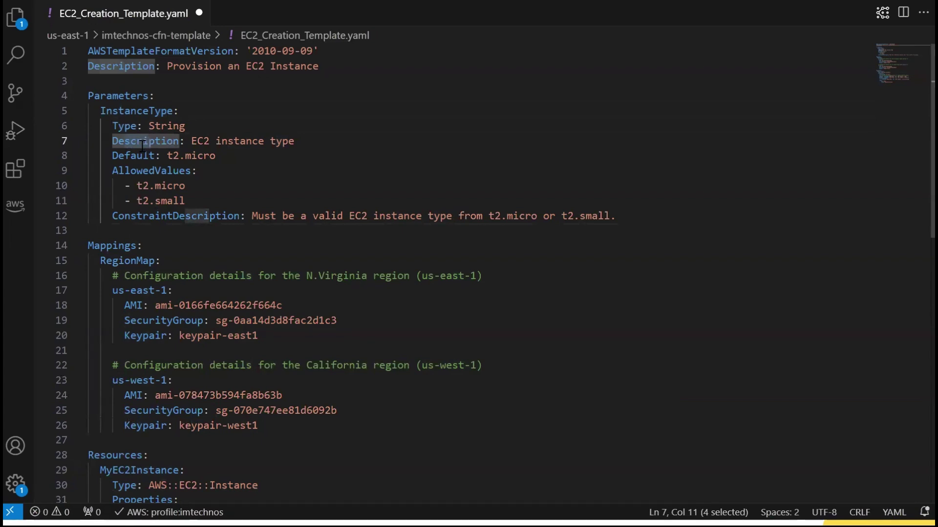
pyautogui.moveTo(118, 157); pyautogui.dragTo(149, 157)
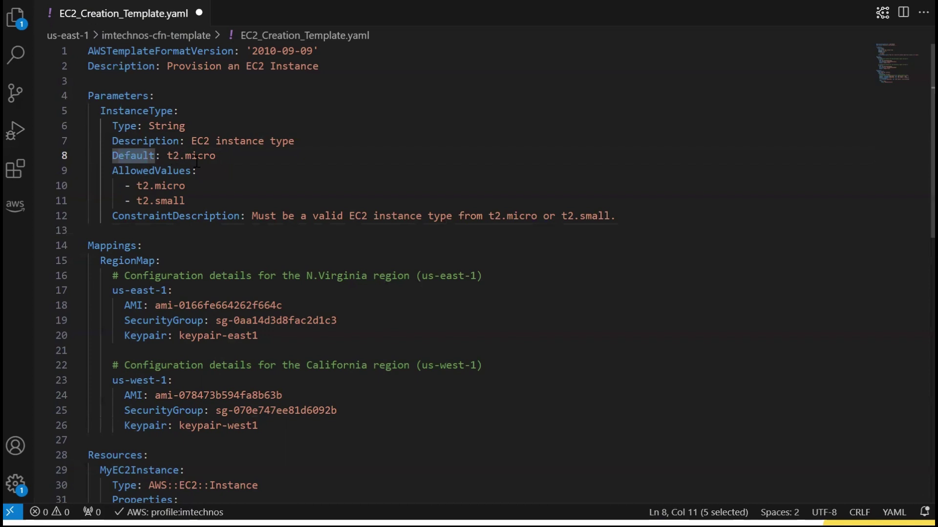
pyautogui.doubleClick(151, 170)
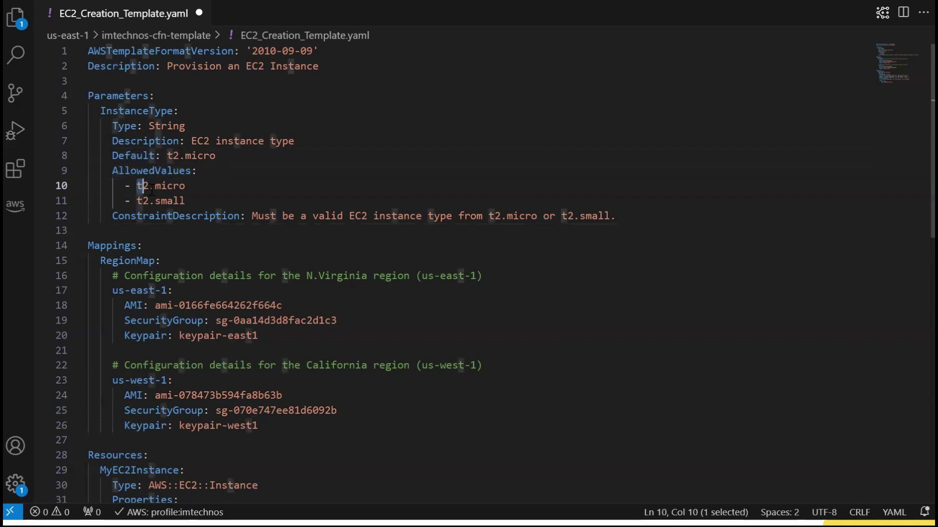
pyautogui.moveTo(137, 186); pyautogui.dragTo(162, 200)
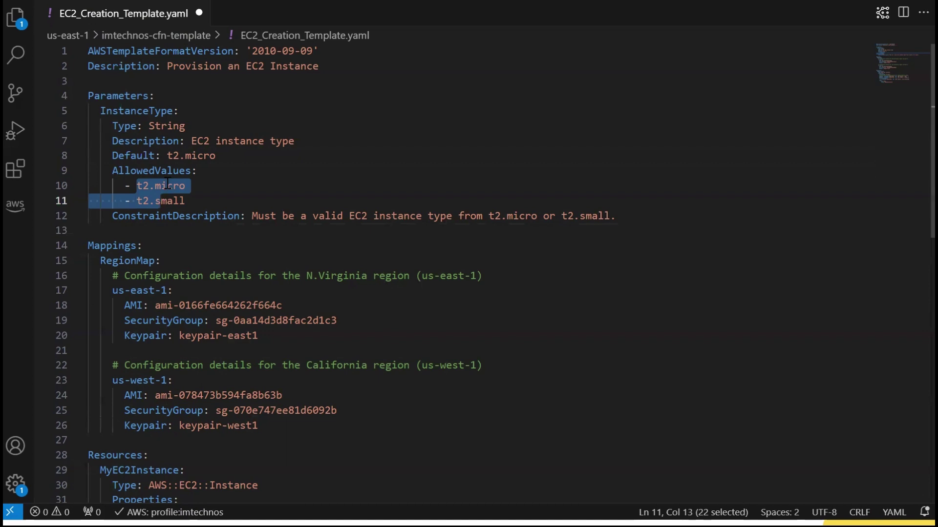
pyautogui.click(137, 216)
pyautogui.moveTo(136, 216); pyautogui.dragTo(295, 216)
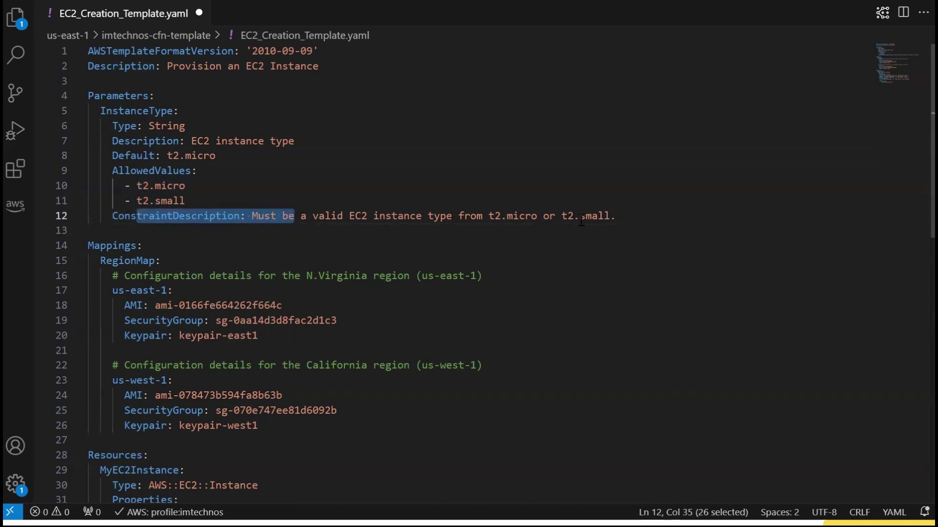
pyautogui.moveTo(584, 216); pyautogui.dragTo(278, 214)
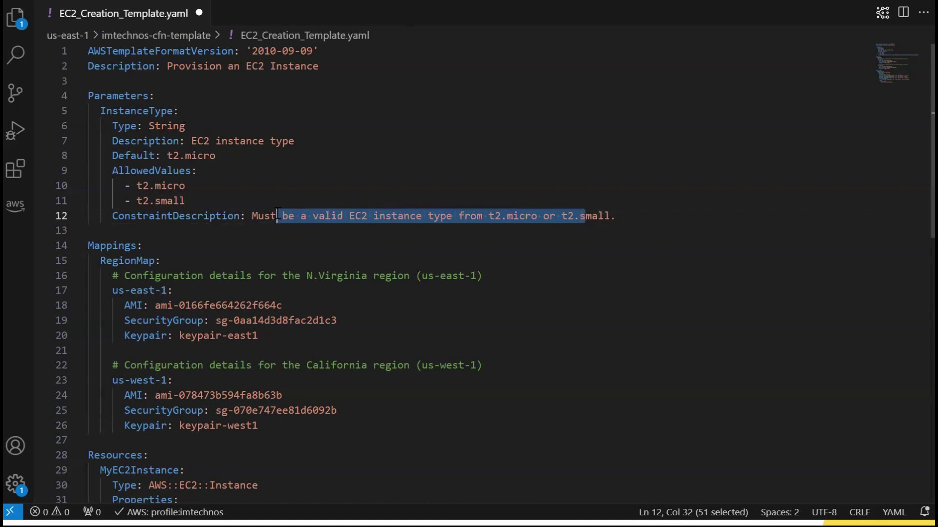
# Step: Set the InstanceType property of MyEC2Instance to !Ref InstanceType and save the template
pyautogui.scroll(-5, 276, 308)
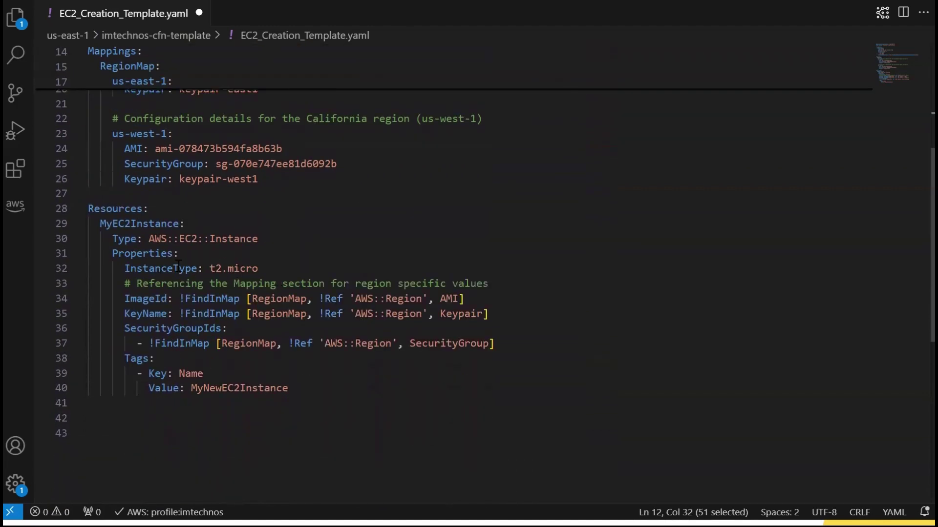
pyautogui.click(280, 270)
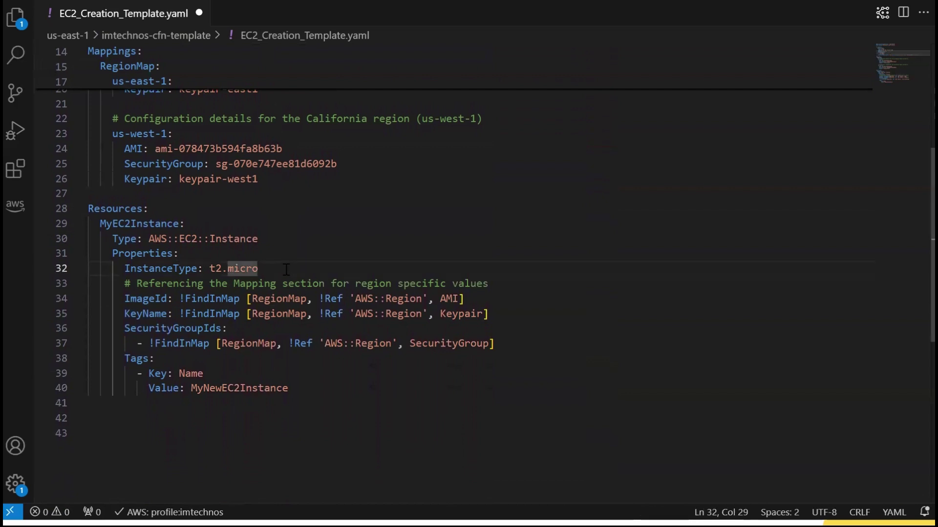
pyautogui.press('BackSpace')
pyautogui.press('BackSpace')
pyautogui.press('BackSpace')
pyautogui.press('BackSpace')
pyautogui.press('BackSpace')
pyautogui.press('BackSpace')
pyautogui.press('BackSpace')
pyautogui.press('BackSpace')
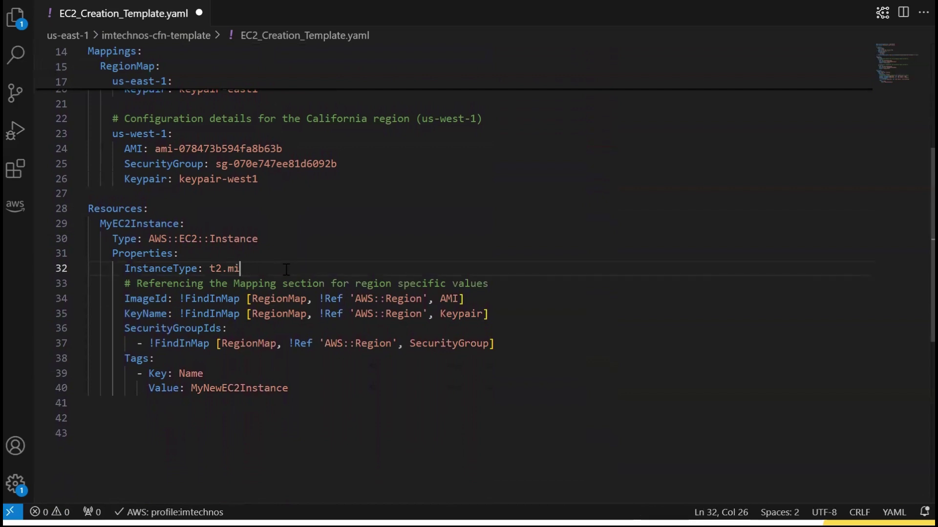
pyautogui.write('!Ref')
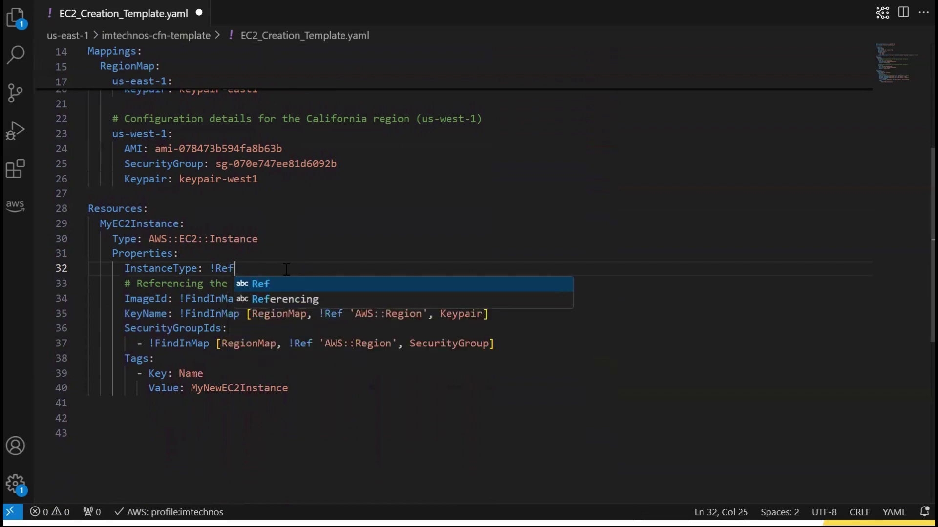
pyautogui.write(' InstanceTy')
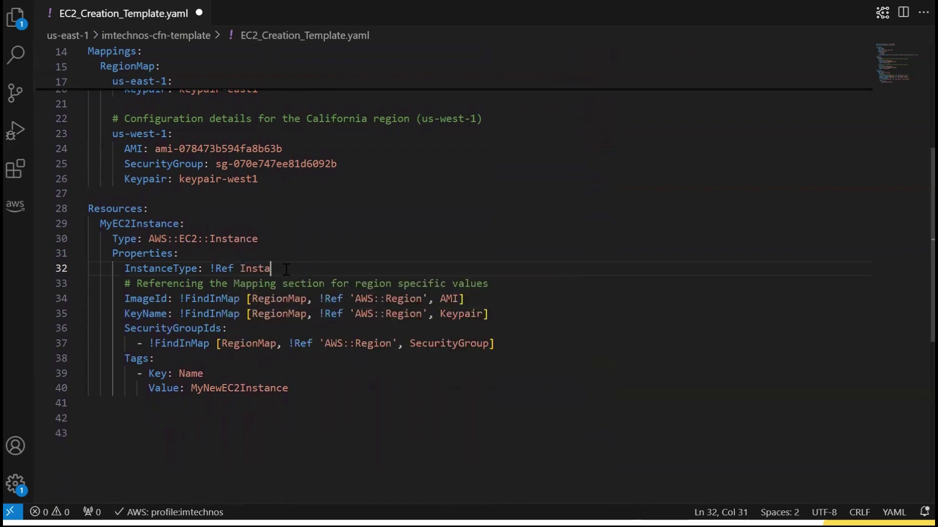
pyautogui.write('pe')
pyautogui.scroll(5, 249, 273)
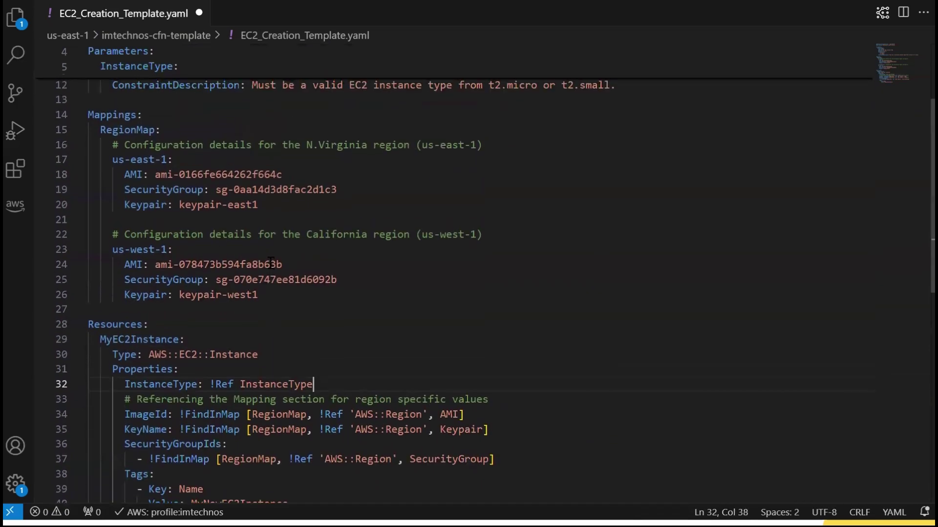
pyautogui.scroll(-4, 139, 107)
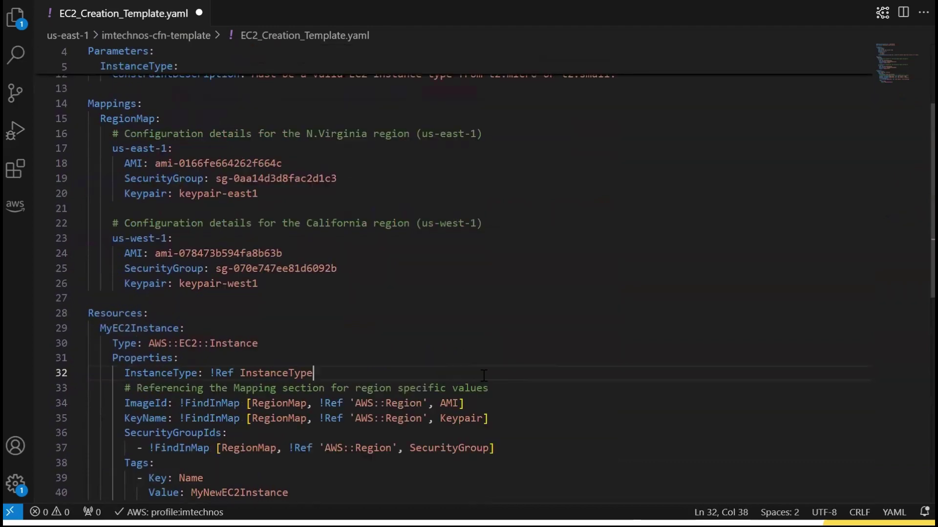
pyautogui.hotkey('ctrl', 's')
# Step: Switch to the S3 console in the browser, open EC2_Creation_Template.yaml in the imtechnos-cfn-template bucket and copy its object URL
pyautogui.hotkey('alt', 'Tab')
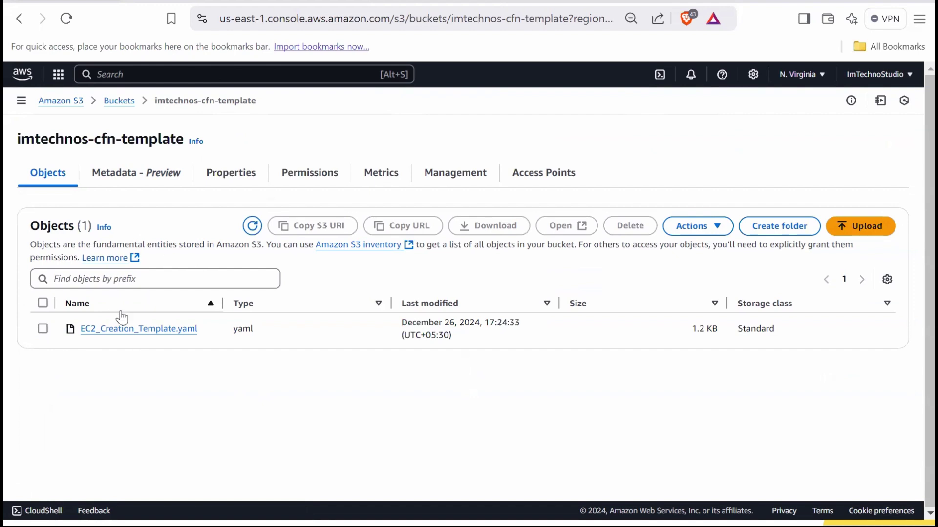
pyautogui.click(148, 331)
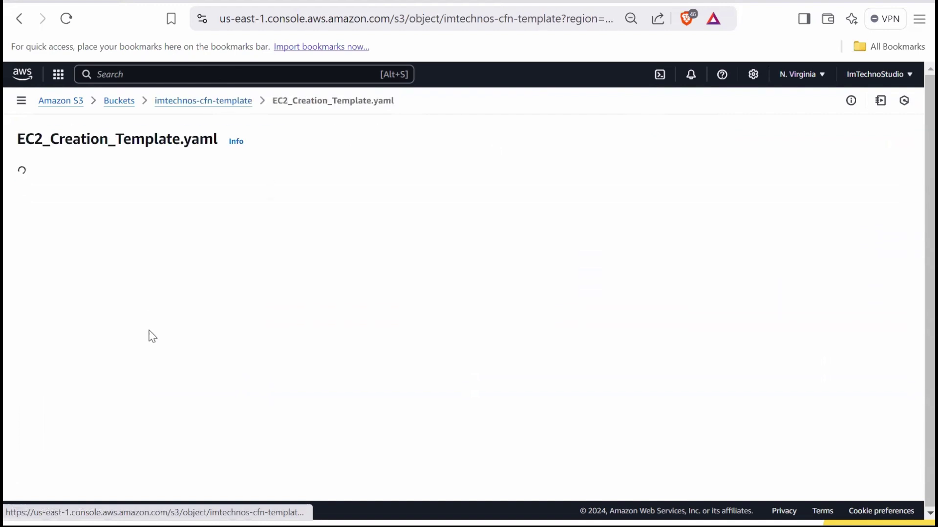
pyautogui.click(483, 369)
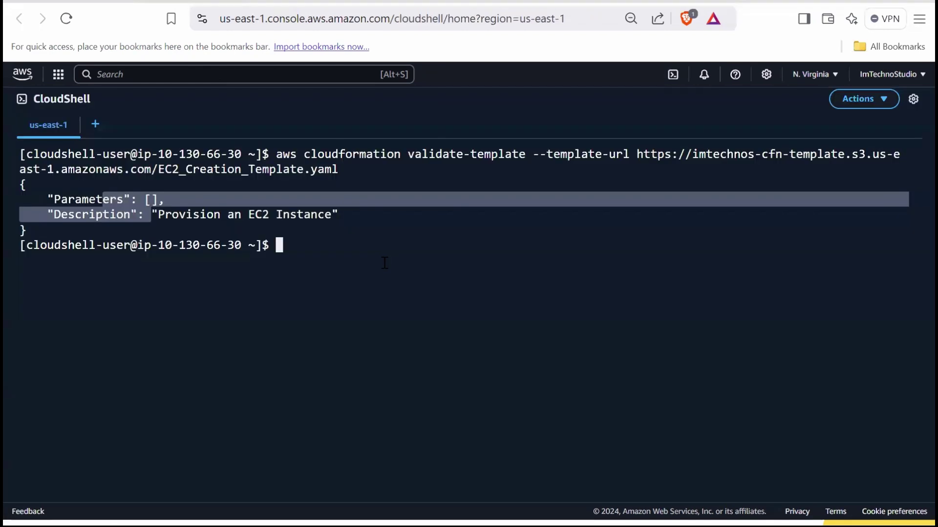
# Step: Clear CloudShell, rerun aws cloudformation validate-template on the S3 URL of EC2_Creation_Template.yaml and examine the returned parameters
pyautogui.click(345, 245)
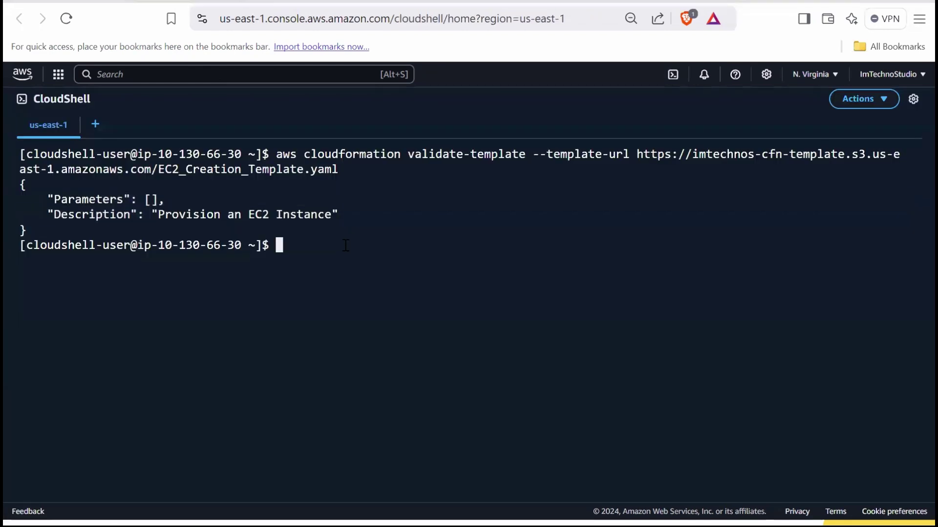
pyautogui.hotkey('ctrl', 'l')
pyautogui.press('Up')
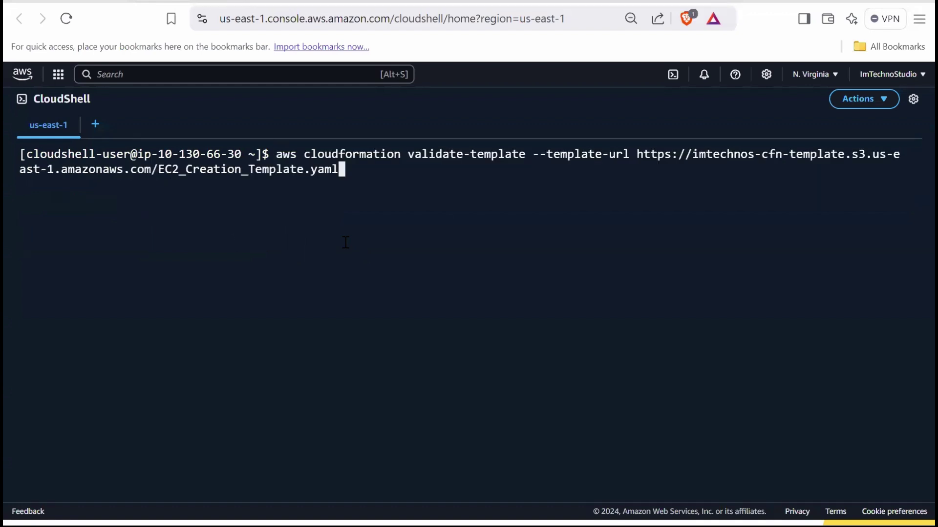
pyautogui.press('Return')
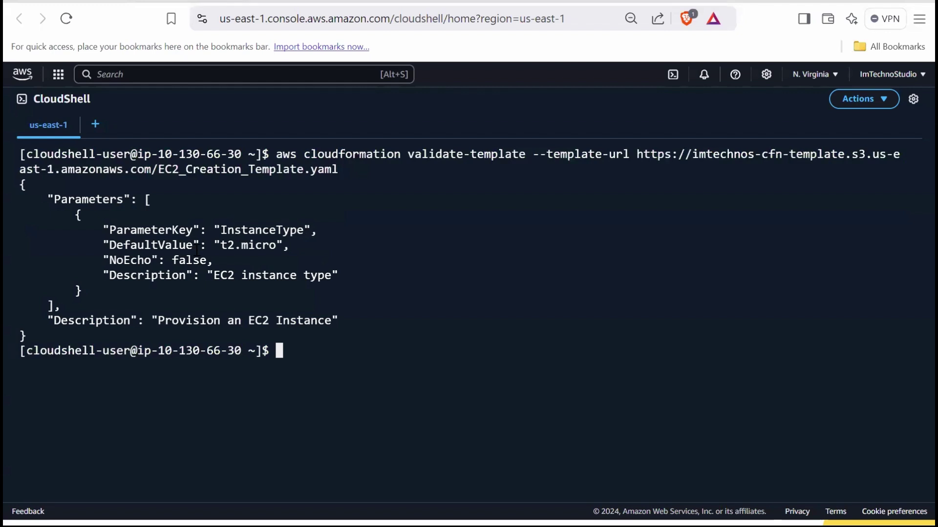
pyautogui.moveTo(168, 235); pyautogui.dragTo(247, 317)
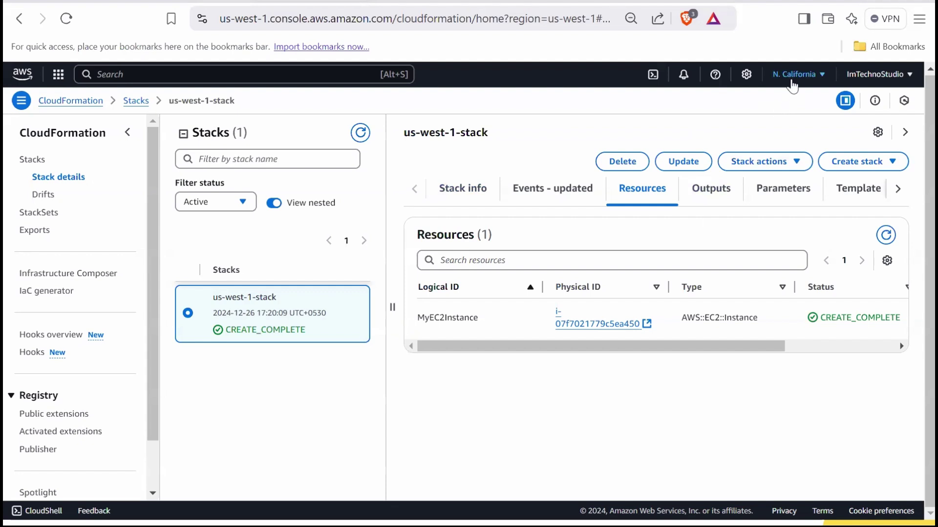
# Step: Switch CloudFormation to the N. Virginia (us-east-1) region and start an update of us-east-1-stack
pyautogui.click(792, 80)
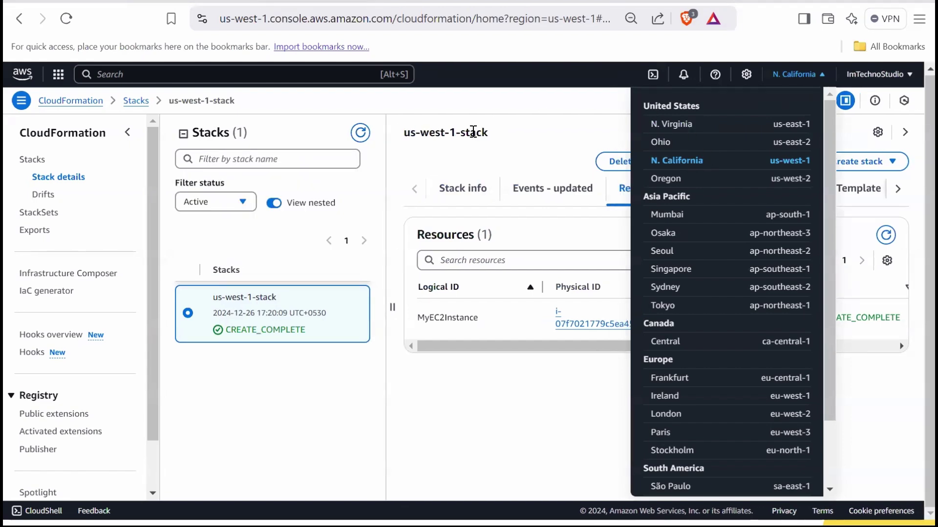
pyautogui.click(665, 123)
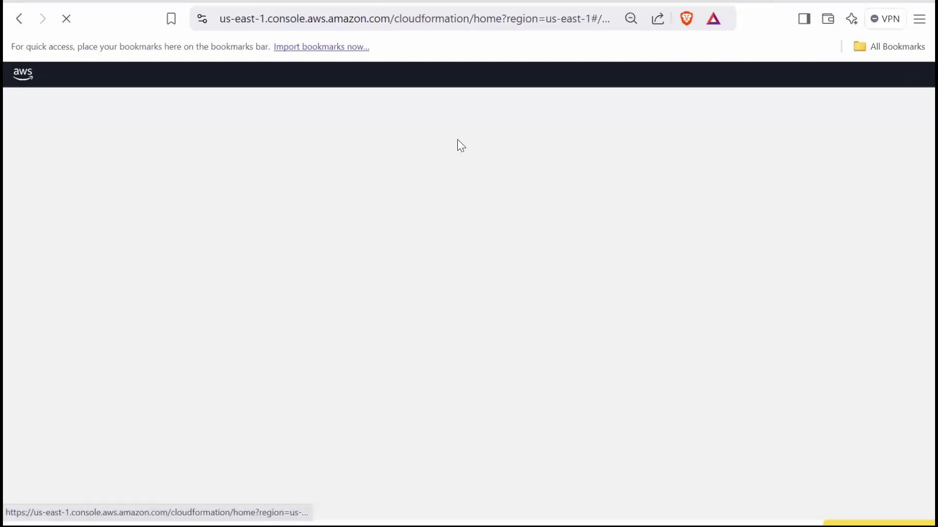
pyautogui.click(188, 305)
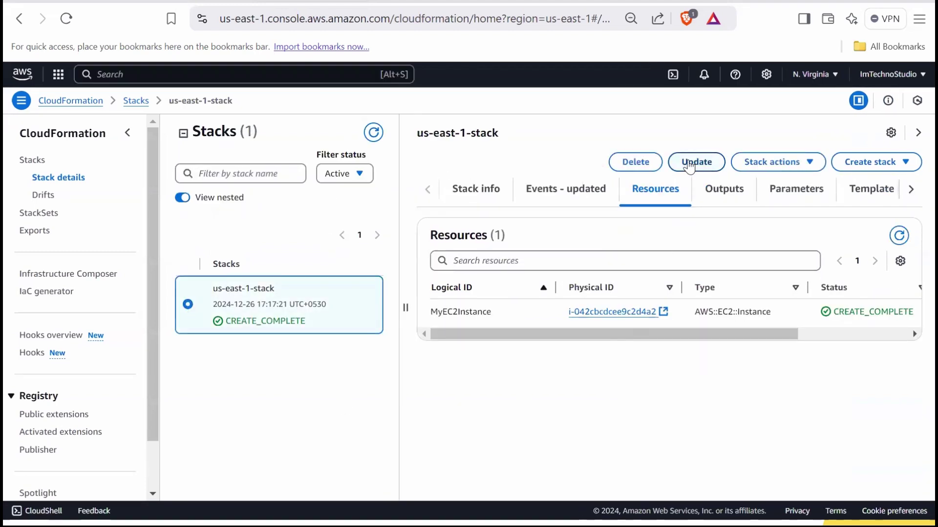
pyautogui.click(695, 163)
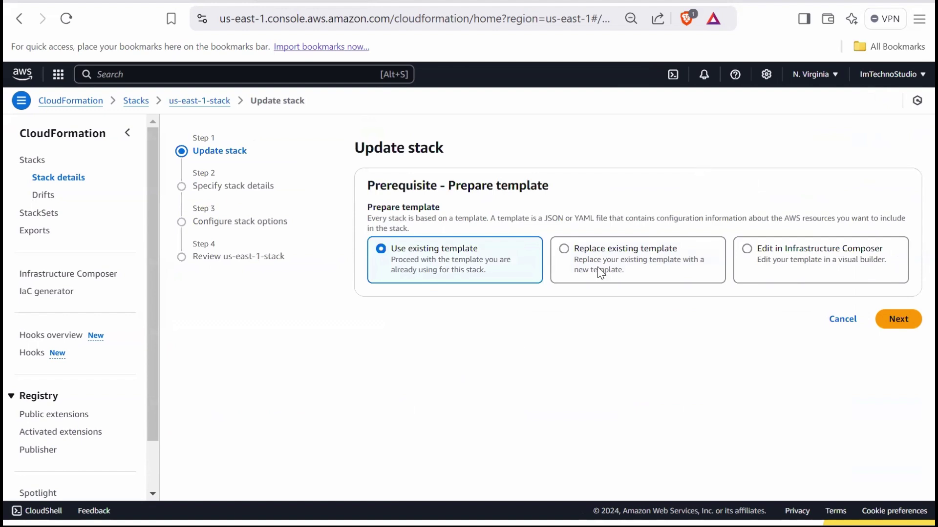
pyautogui.click(564, 252)
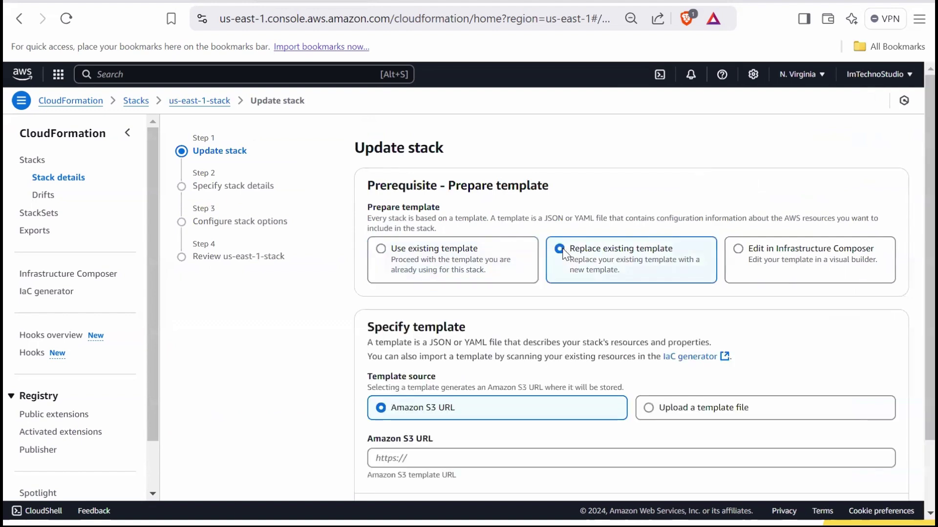
pyautogui.scroll(-2, 446, 299)
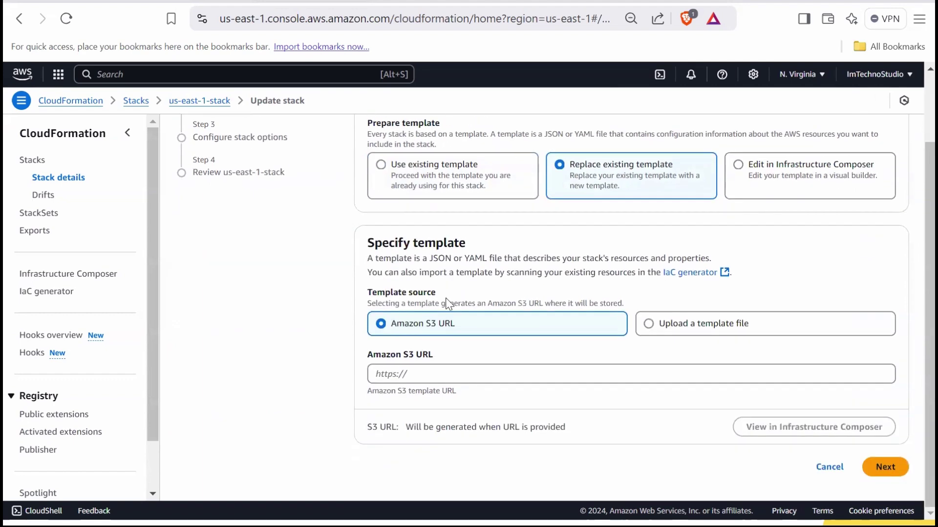
pyautogui.click(443, 374)
pyautogui.hotkey('ctrl', 'v')
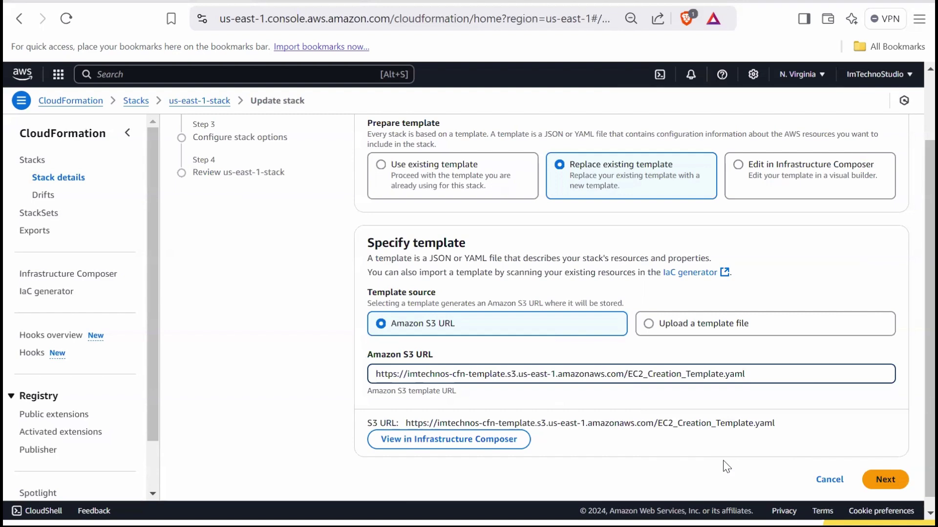
pyautogui.click(885, 480)
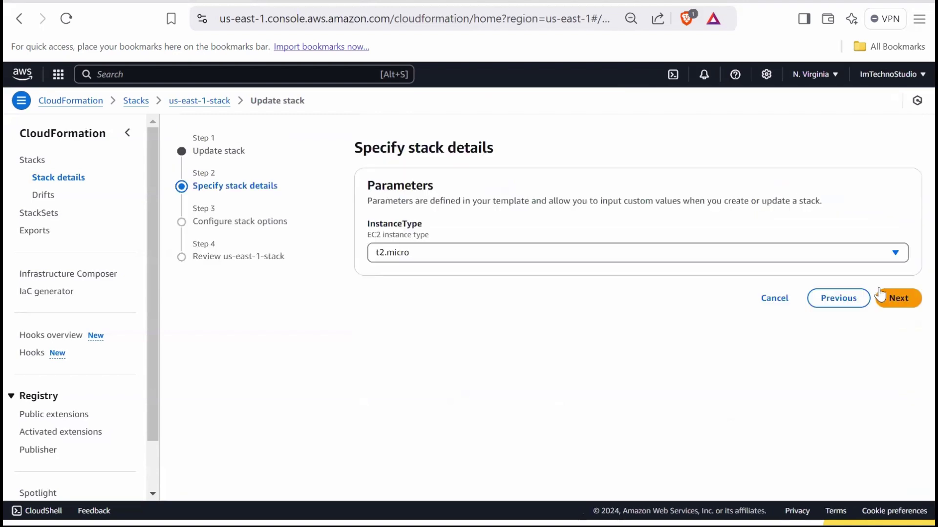
# Step: Set the InstanceType parameter of us-east-1-stack to t2.small and continue to the stack options
pyautogui.moveTo(381, 188); pyautogui.dragTo(419, 195)
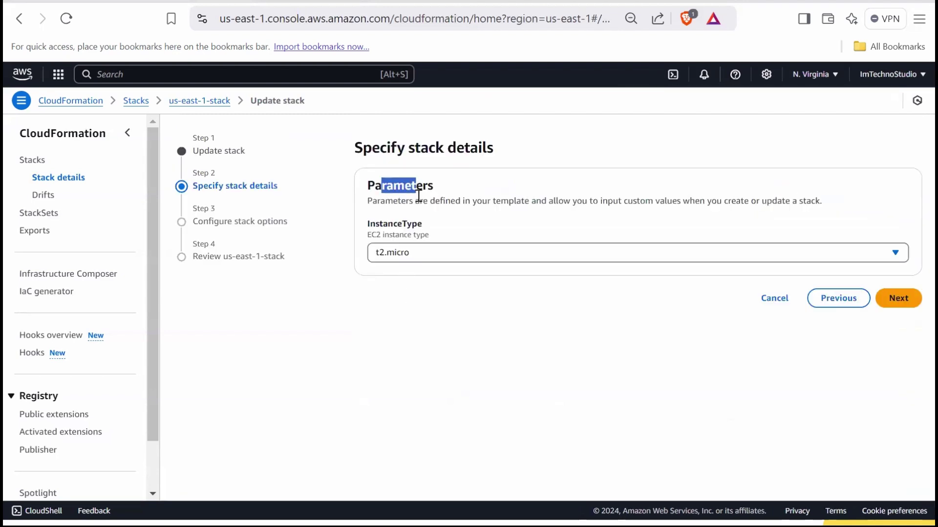
pyautogui.click(514, 258)
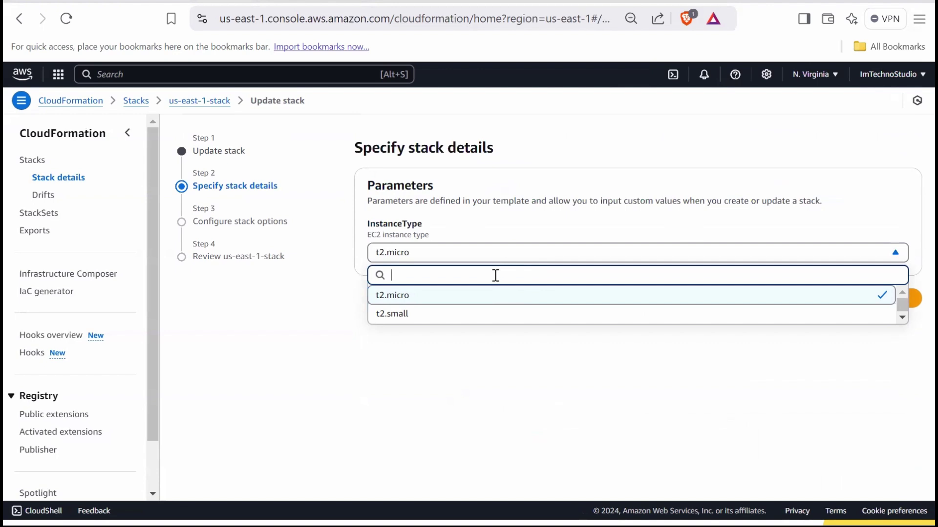
pyautogui.click(482, 315)
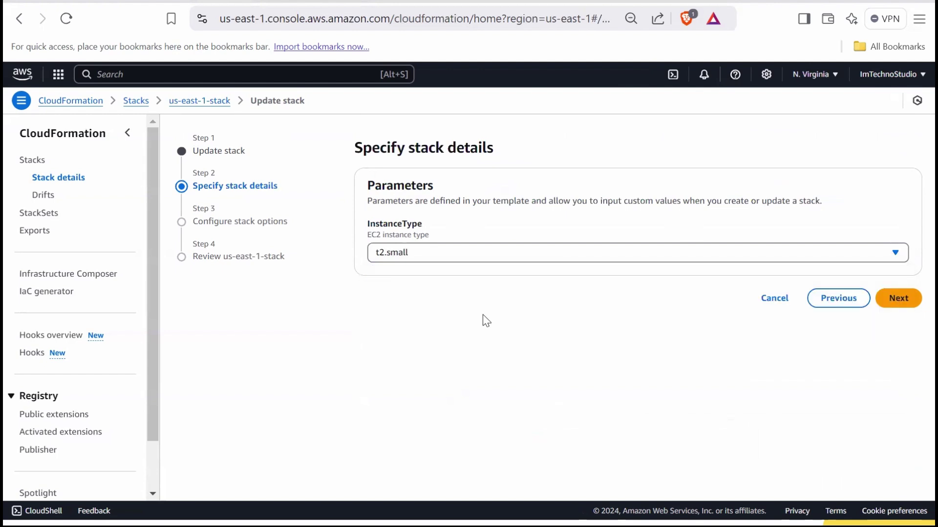
pyautogui.click(894, 299)
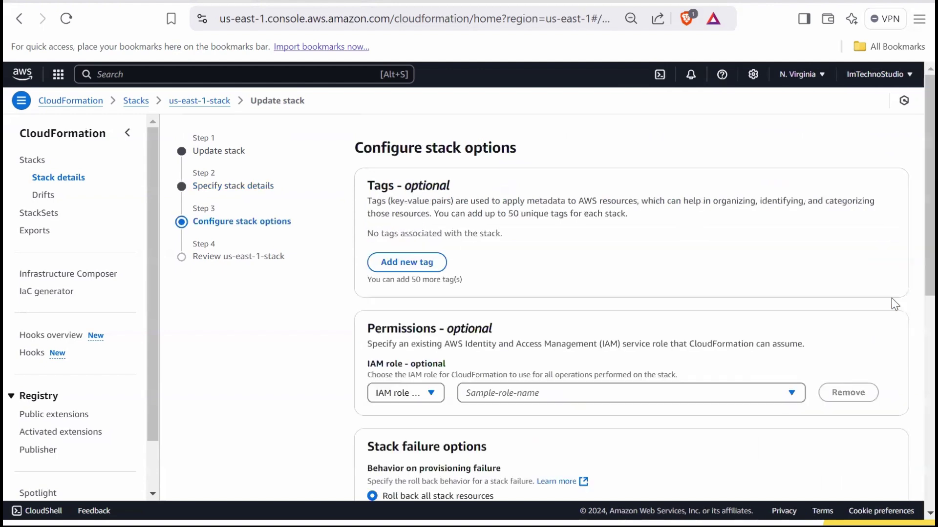
# Step: Keep the default stack options and submit the us-east-1-stack update from the review page
pyautogui.scroll(-10, 730, 381)
pyautogui.click(885, 469)
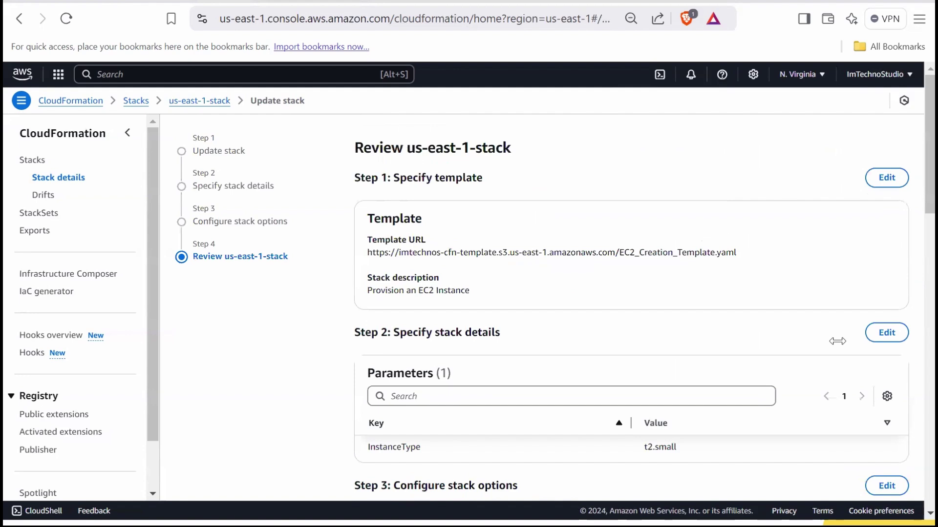
pyautogui.scroll(-15, 772, 391)
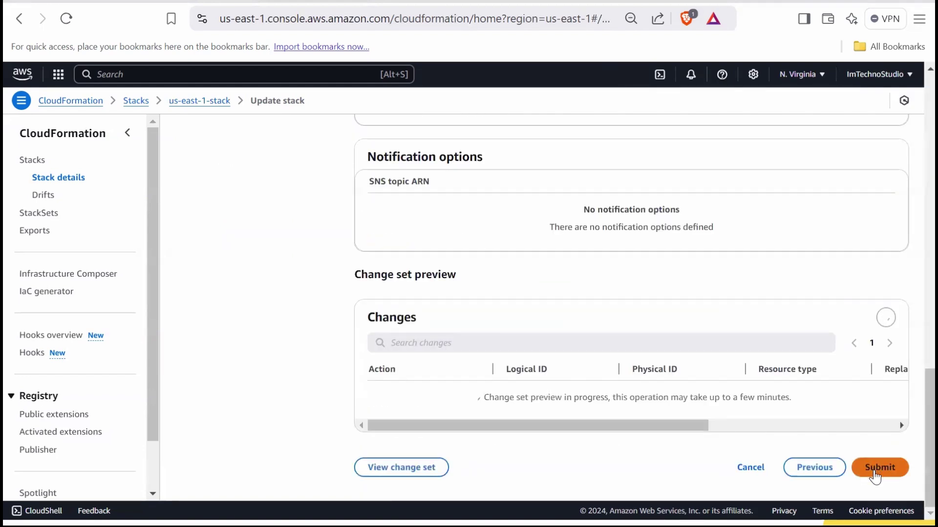
pyautogui.click(875, 468)
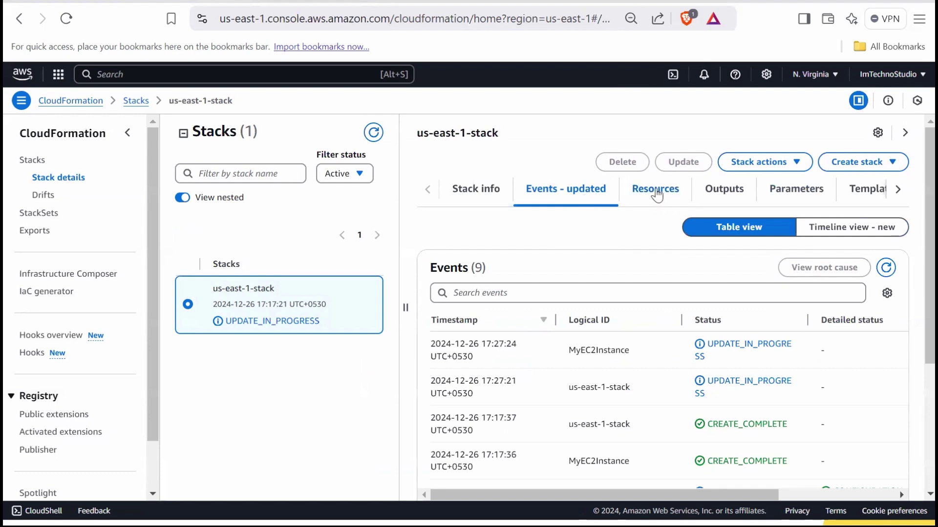
# Step: Open the stack's MyEC2Instance resource in EC2, refresh the instance list and check its state and instance type
pyautogui.click(657, 196)
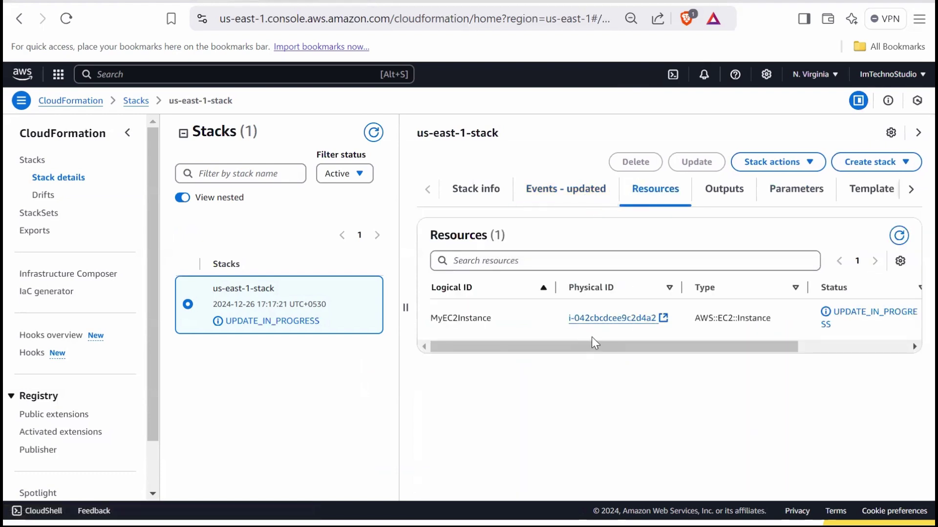
pyautogui.click(594, 318)
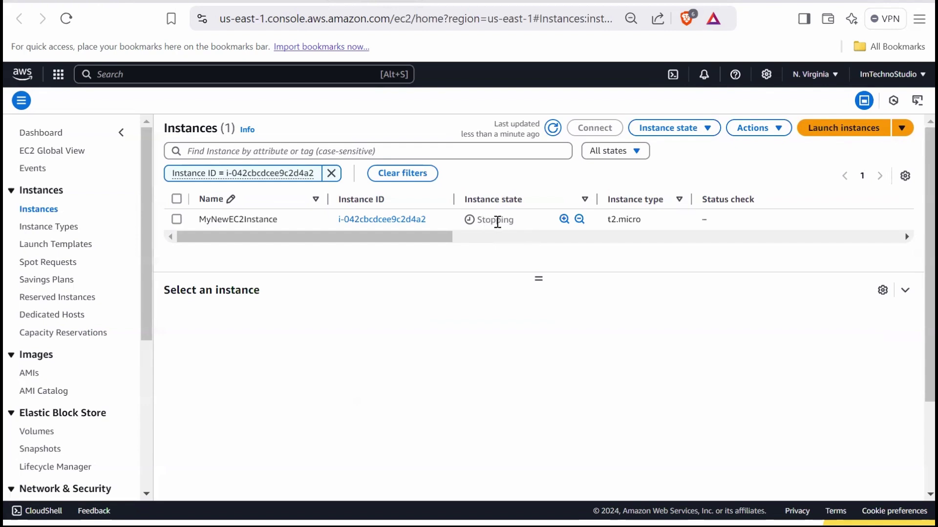
pyautogui.moveTo(486, 220); pyautogui.dragTo(503, 224)
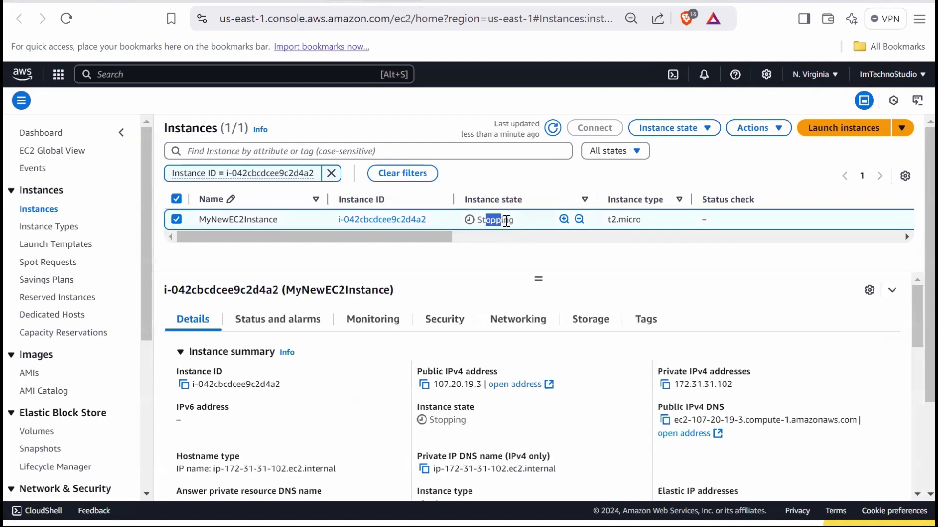
pyautogui.moveTo(633, 223); pyautogui.dragTo(615, 225)
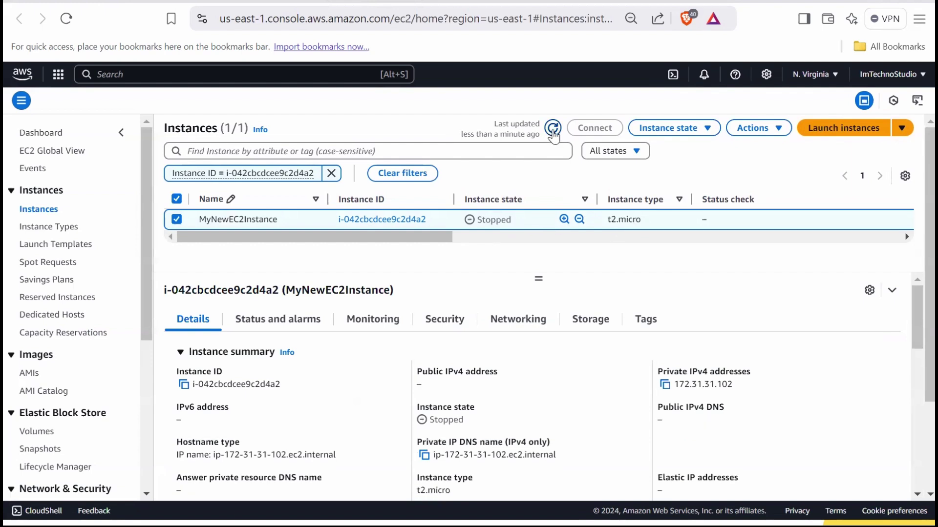
pyautogui.click(553, 128)
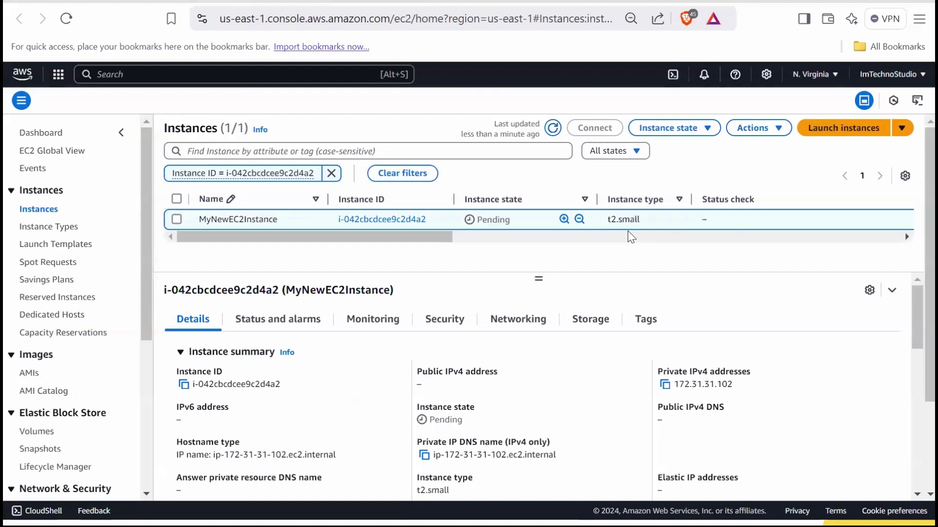
pyautogui.moveTo(641, 221); pyautogui.dragTo(620, 222)
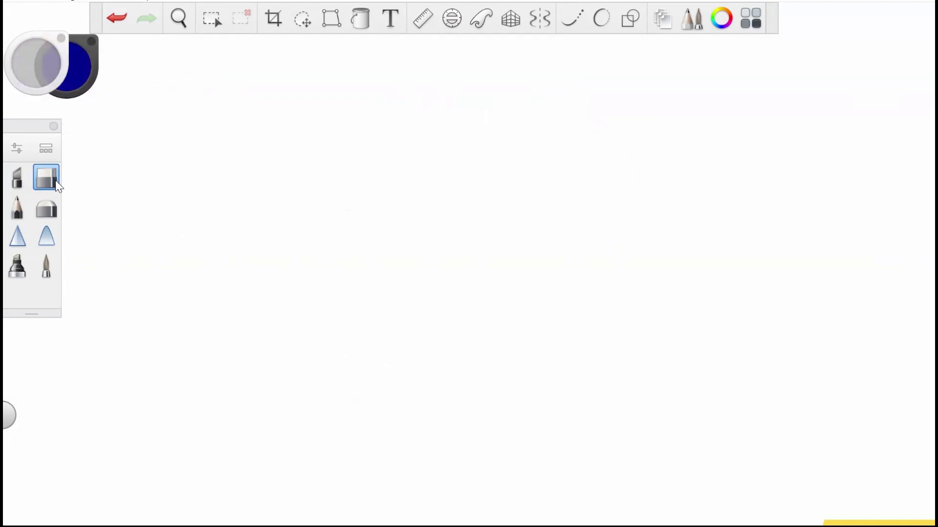
# Step: Switch to the drawing canvas and handwrite "stack" with an arrow pointing to "EC2 (t2.micro)" using the blue pen
pyautogui.click(17, 177)
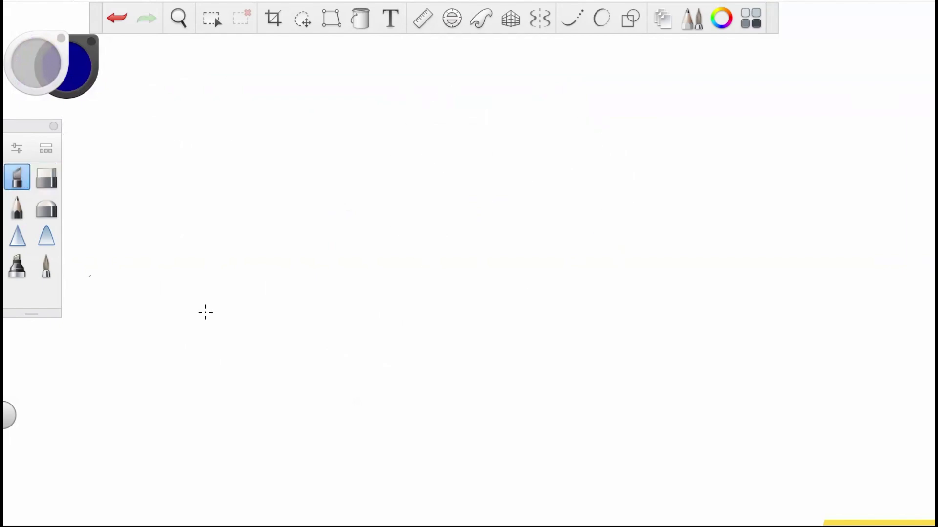
pyautogui.moveTo(419, 198)
pyautogui.mouseDown()
pyautogui.moveTo(416, 212)
pyautogui.moveTo(428, 215)
pyautogui.mouseUp()
pyautogui.moveTo(423, 206)
pyautogui.mouseDown()
pyautogui.moveTo(449, 216)
pyautogui.moveTo(536, 212)
pyautogui.mouseUp()
pyautogui.moveTo(531, 208); pyautogui.dragTo(533, 218)
pyautogui.moveTo(565, 196); pyautogui.dragTo(565, 210)
pyautogui.moveTo(581, 197); pyautogui.dragTo(578, 211)
pyautogui.moveTo(585, 197); pyautogui.dragTo(627, 208)
pyautogui.moveTo(619, 198)
pyautogui.mouseDown()
pyautogui.moveTo(667, 209)
pyautogui.moveTo(694, 198)
pyautogui.mouseUp()
pyautogui.moveTo(697, 197); pyautogui.dragTo(704, 205)
pyautogui.moveTo(712, 191); pyautogui.dragTo(713, 211)
# Step: Draw an upward arrow to "stack" and handwrite "update (new template)" beneath it
pyautogui.moveTo(402, 261); pyautogui.dragTo(413, 231)
pyautogui.moveTo(406, 236); pyautogui.dragTo(413, 244)
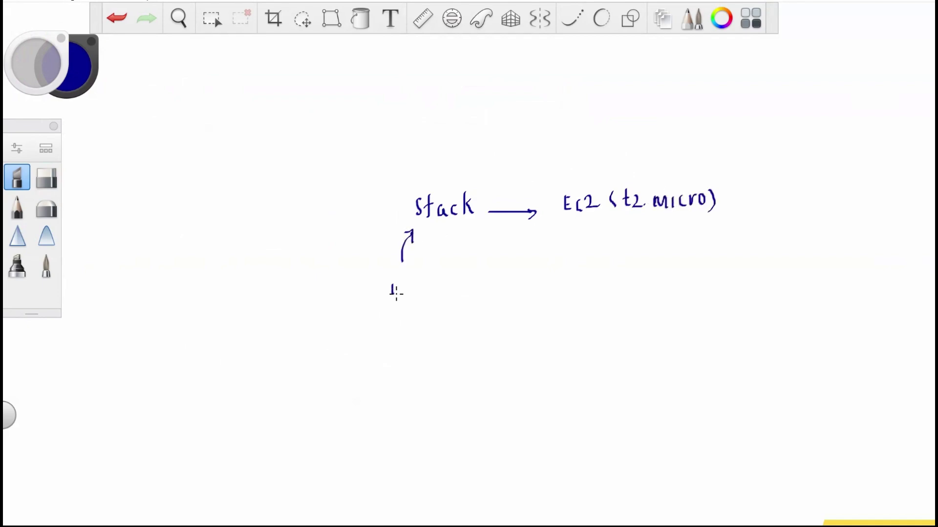
pyautogui.moveTo(396, 293); pyautogui.dragTo(457, 290)
pyautogui.moveTo(365, 313); pyautogui.dragTo(363, 327)
pyautogui.moveTo(371, 316)
pyautogui.mouseDown()
pyautogui.moveTo(381, 326)
pyautogui.moveTo(408, 317)
pyautogui.mouseUp()
pyautogui.moveTo(419, 312); pyautogui.dragTo(419, 325)
pyautogui.moveTo(423, 317); pyautogui.dragTo(452, 322)
pyautogui.moveTo(454, 318); pyautogui.dragTo(456, 335)
pyautogui.moveTo(466, 308); pyautogui.dragTo(484, 322)
pyautogui.moveTo(485, 313); pyautogui.dragTo(499, 320)
pyautogui.moveTo(505, 306); pyautogui.dragTo(507, 322)
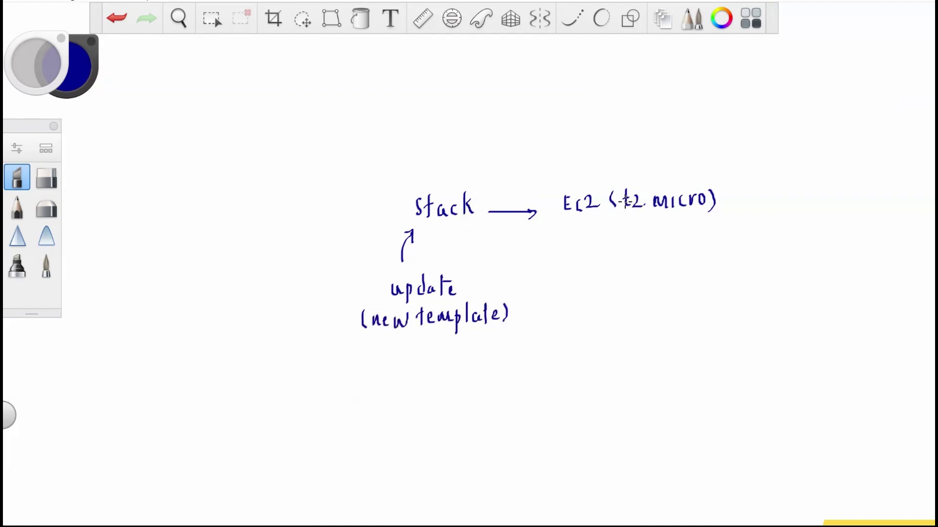
# Step: Strike through "t2.micro" in the diagram and handwrite "t2.small)" below it
pyautogui.moveTo(624, 202); pyautogui.dragTo(706, 199)
pyautogui.moveTo(592, 230); pyautogui.dragTo(594, 245)
pyautogui.moveTo(602, 236)
pyautogui.mouseDown()
pyautogui.moveTo(608, 245)
pyautogui.moveTo(641, 237)
pyautogui.moveTo(669, 247)
pyautogui.mouseUp()
pyautogui.click(614, 243)
pyautogui.moveTo(680, 231); pyautogui.dragTo(682, 248)
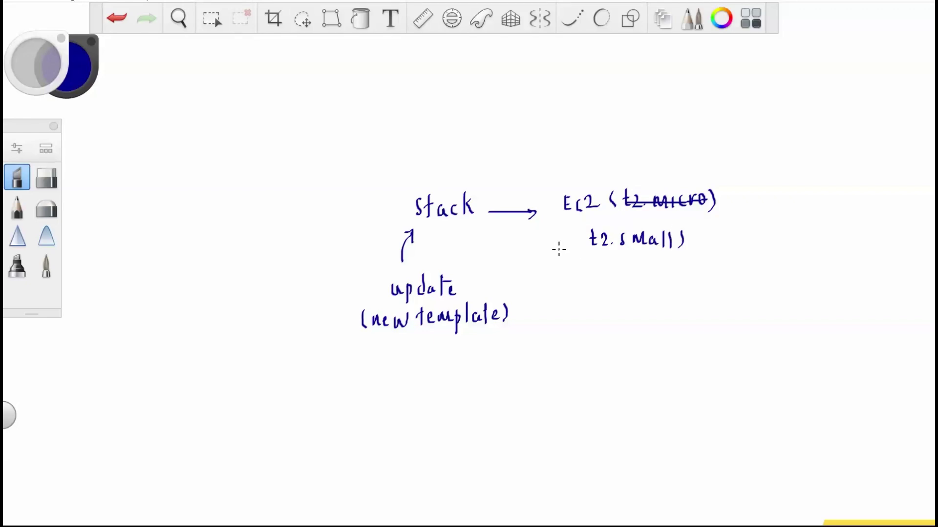
# Step: Return to CloudFormation in the browser, check the updated instance's ID in EC2, and view the outputs of us-east-1-stack
pyautogui.hotkey('alt', 'Tab')
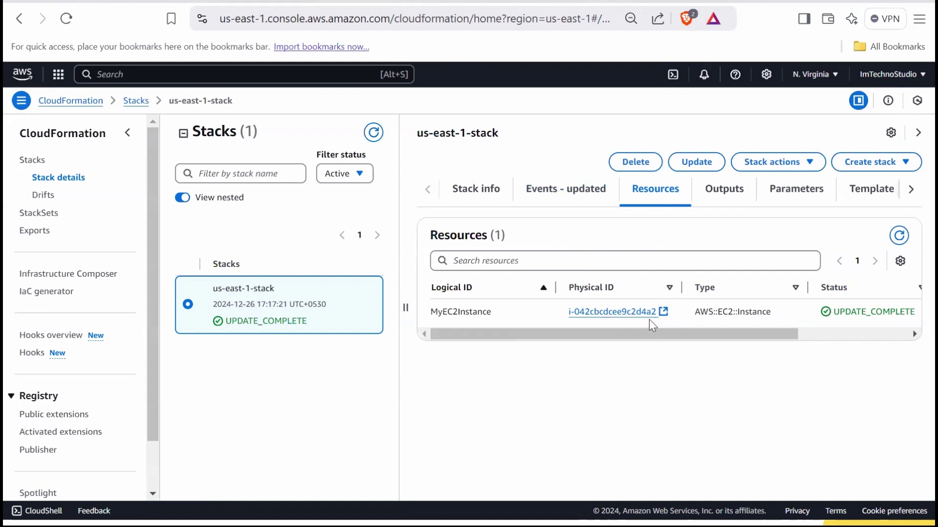
pyautogui.click(636, 314)
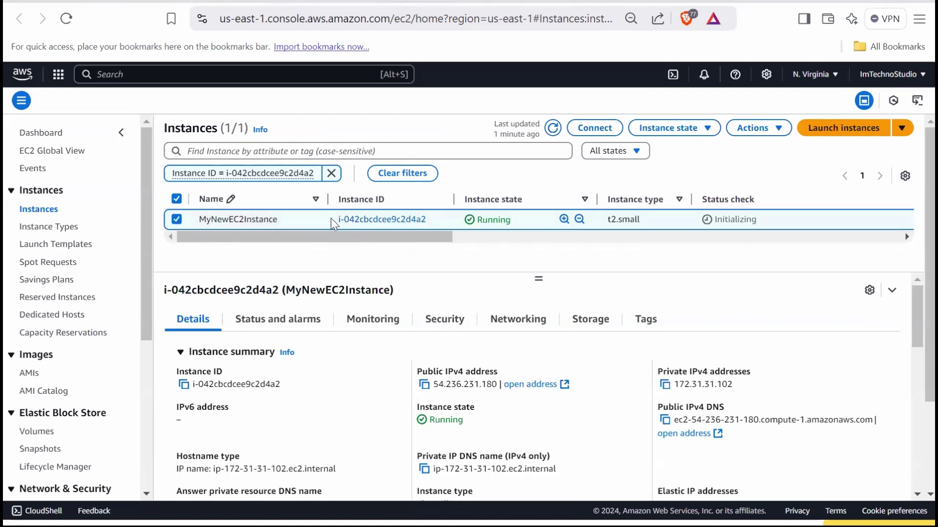
pyautogui.moveTo(332, 224); pyautogui.dragTo(415, 222)
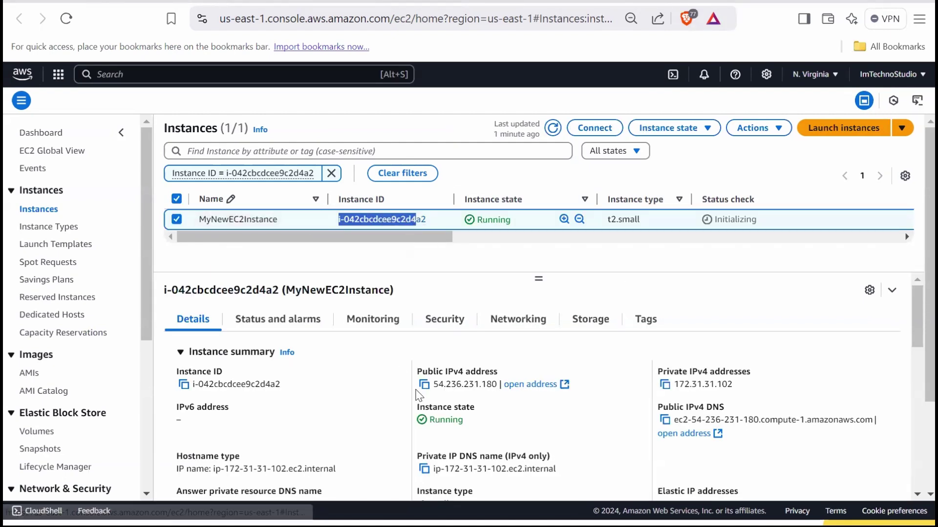
pyautogui.hotkey('ctrl', 'shift', 'Tab')
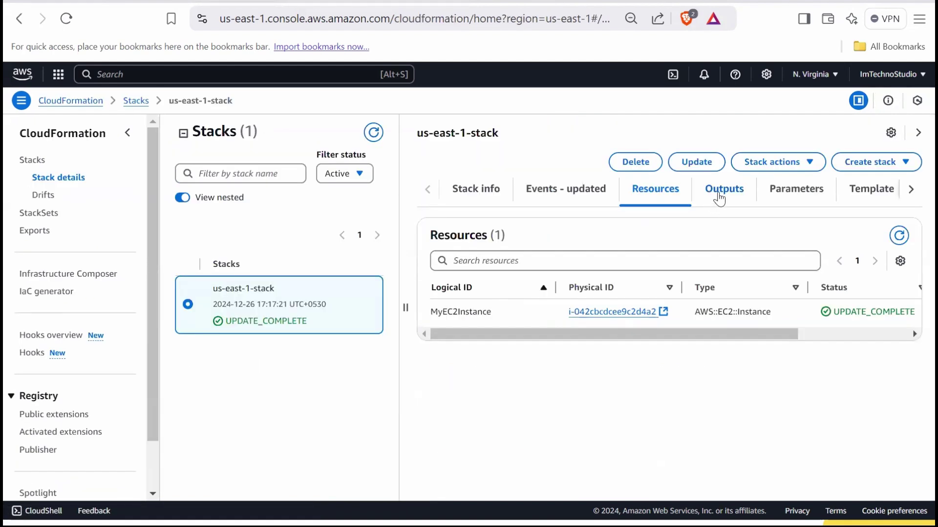
pyautogui.click(721, 191)
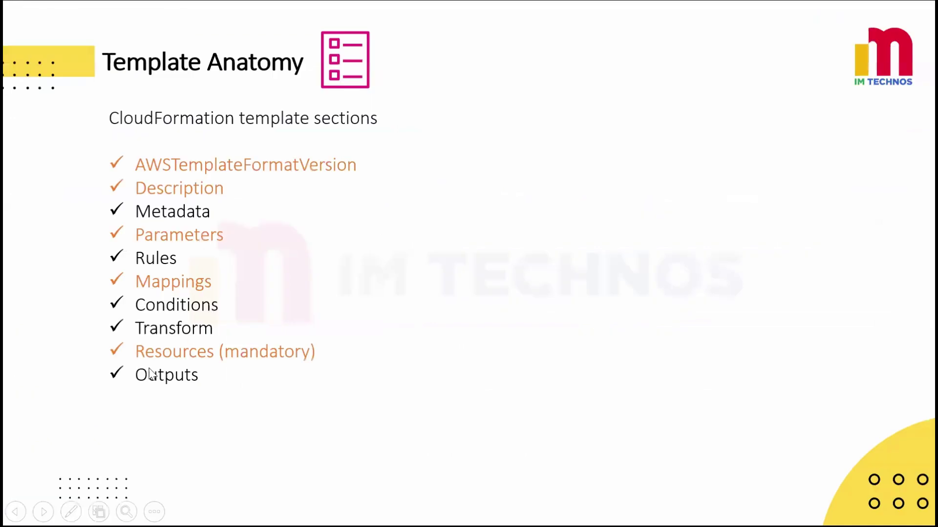
# Step: Switch to VS Code and add an Outputs section after Resources with described InstanceId (!Ref MyEC2Instance) and PublicIP (!GetAtt MyEC2Instance.PublicIp) entries
pyautogui.click(208, 391)
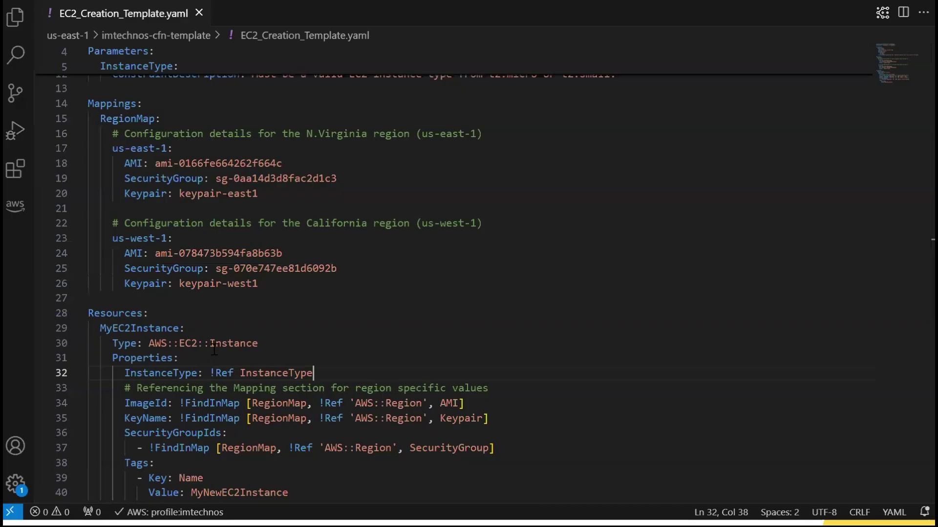
pyautogui.scroll(-2, 284, 401)
pyautogui.click(275, 410)
pyautogui.press('Return')
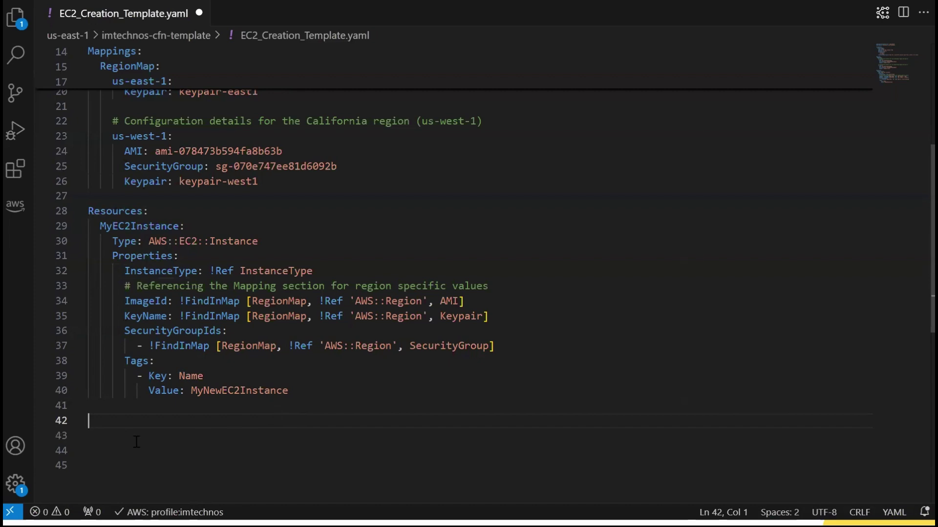
pyautogui.write('Outputs:   InstanceId:     Description: "The Instance ID of the EC2 instance"     Value: !Ref MyEC2Instance  # Refers to the EC2 instance created    PublicIP:     Description: "The public IP address of the EC2 instance"     Value: !GetAtt MyEC2Instance.PublicIp  # Retrieves the Public IP attribute of the EC2 instance')
# Step: Examine the InstanceId and PublicIP outputs and the !Ref and !GetAtt functions that supply their values
pyautogui.click(108, 317)
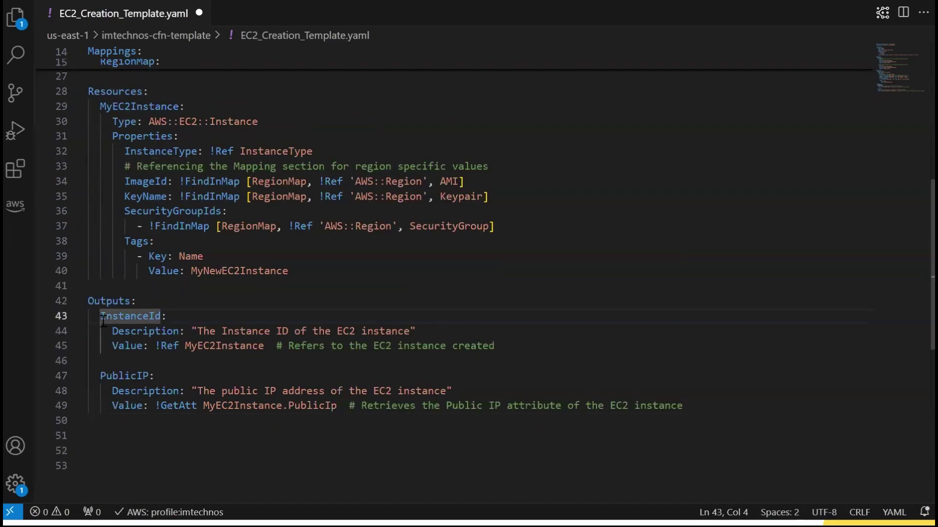
pyautogui.moveTo(108, 318); pyautogui.dragTo(149, 320)
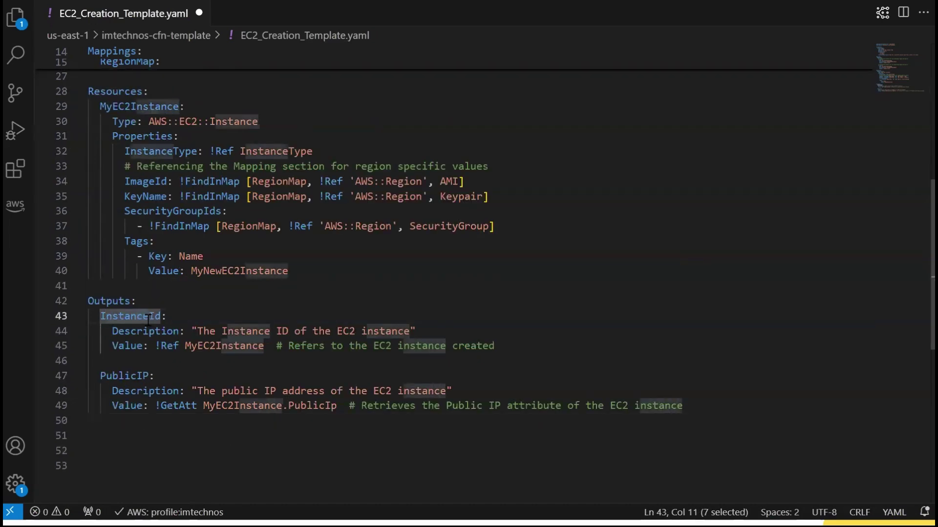
pyautogui.moveTo(109, 377); pyautogui.dragTo(148, 377)
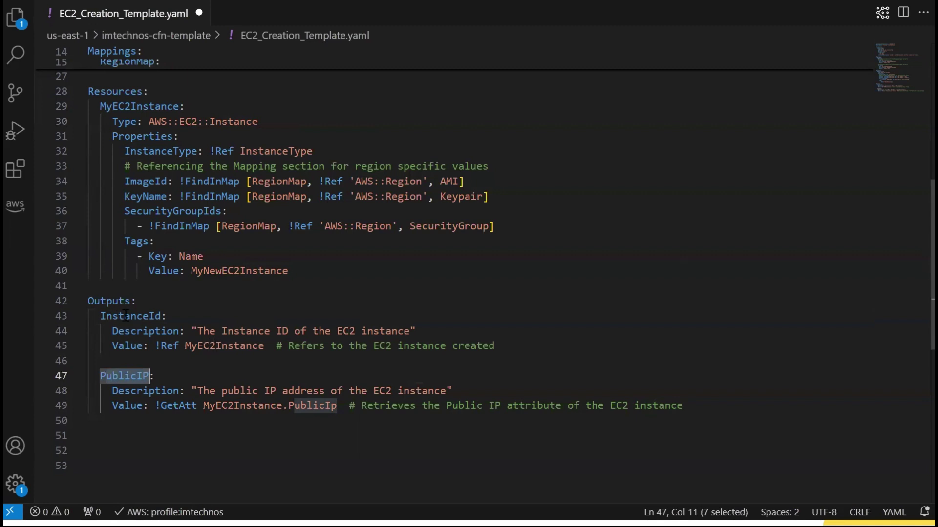
pyautogui.moveTo(119, 316); pyautogui.dragTo(161, 316)
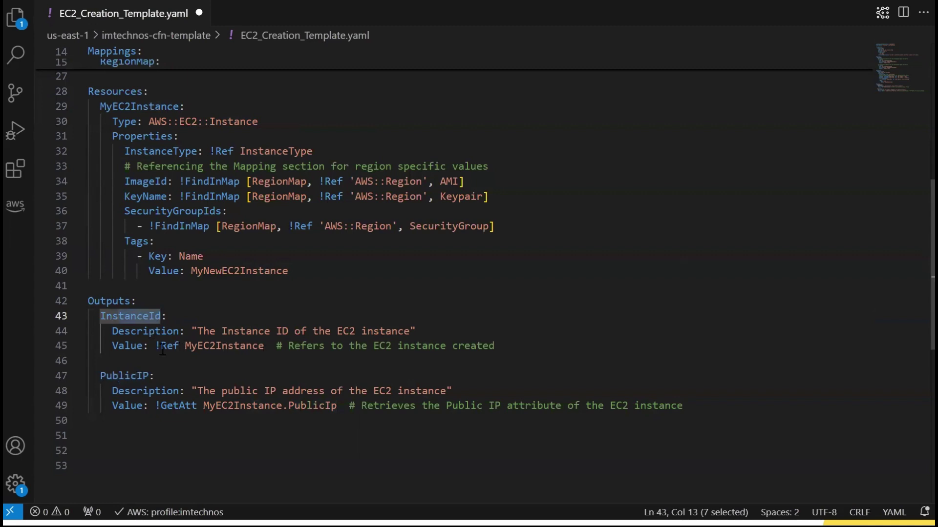
pyautogui.moveTo(156, 347); pyautogui.dragTo(178, 349)
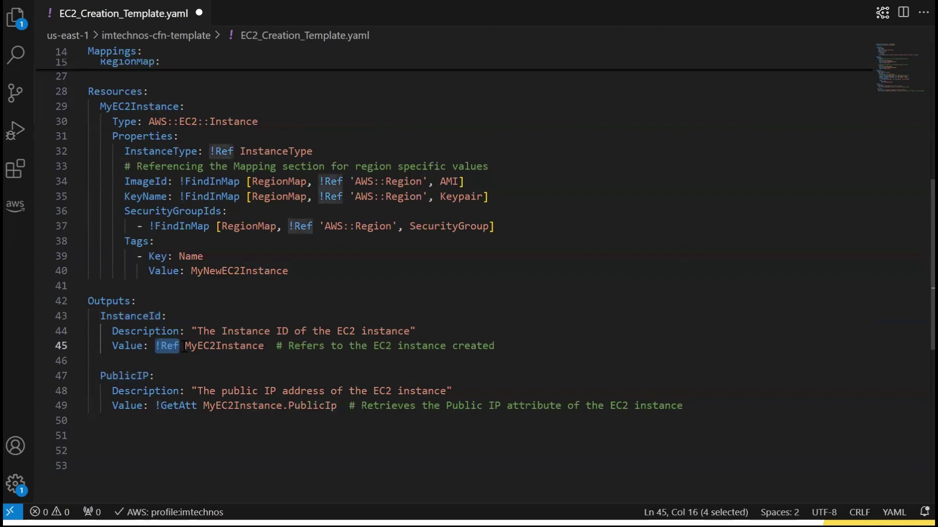
pyautogui.moveTo(112, 376); pyautogui.dragTo(131, 383)
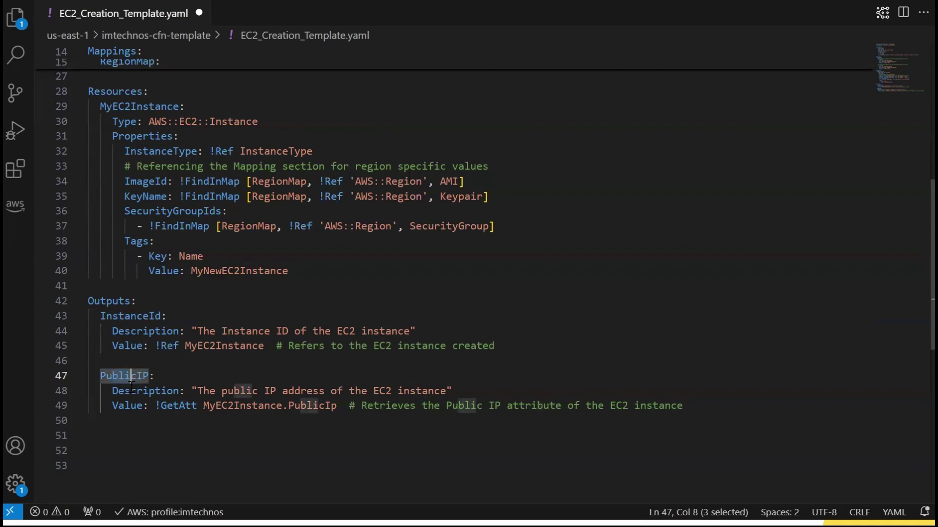
pyautogui.moveTo(156, 406); pyautogui.dragTo(187, 407)
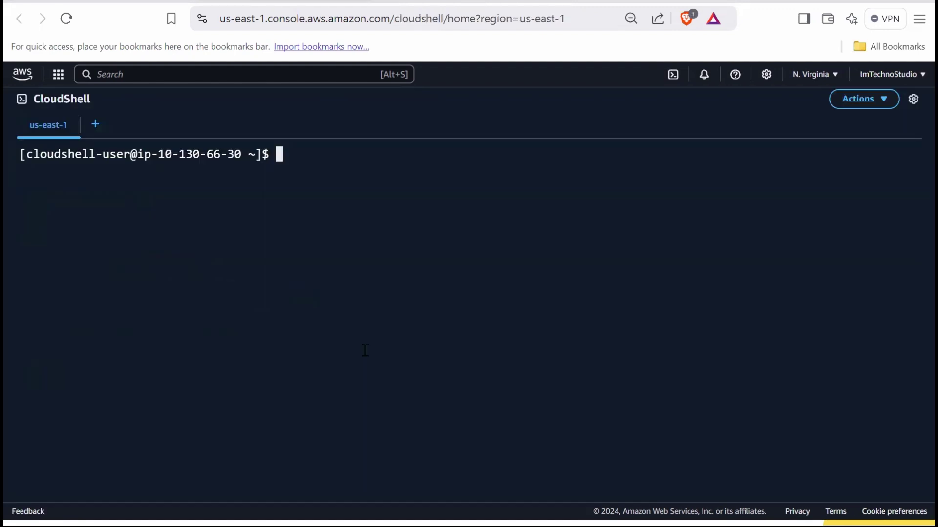
# Step: Switch to CloudShell in the browser and run aws cloudformation validate-template on the S3 URL of EC2_Creation_Template.yaml
pyautogui.write('aws cloudformation validate-template --template-url https://imtechnos-cfn-template.s3.us-east-1.amazonaws.com/EC2_Creation_Template.yaml')
pyautogui.press('Return')
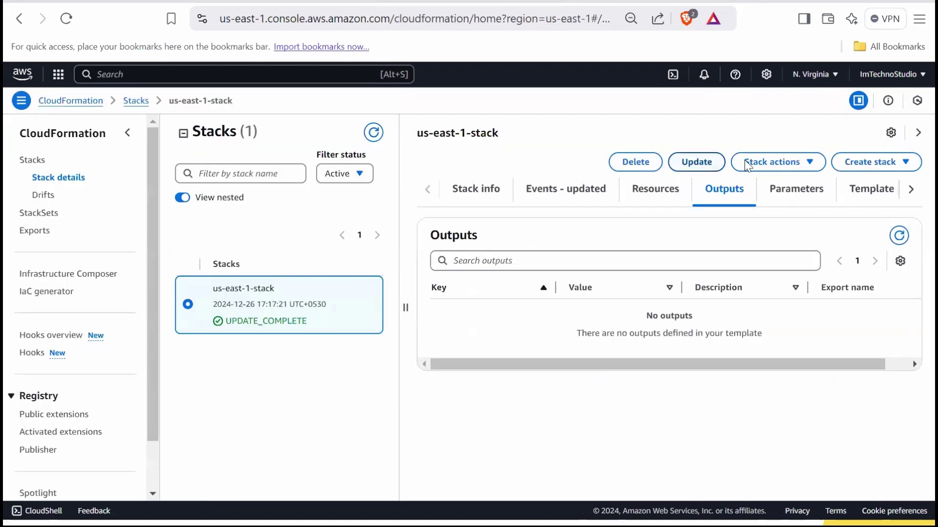
pyautogui.click(696, 165)
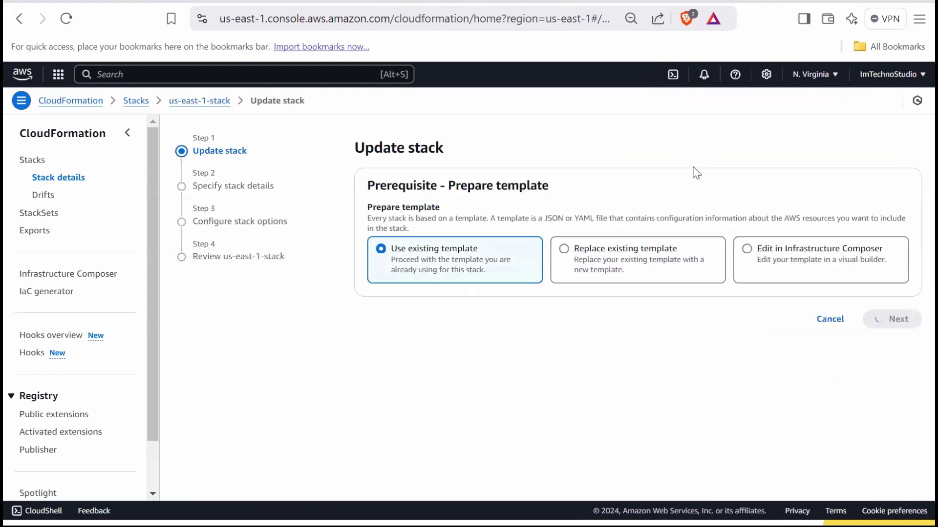
pyautogui.click(569, 252)
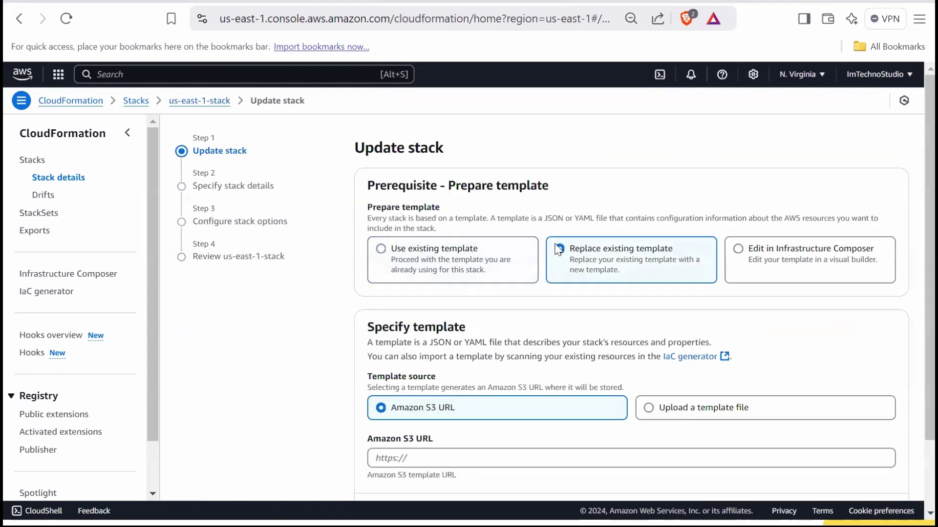
pyautogui.scroll(-2, 391, 333)
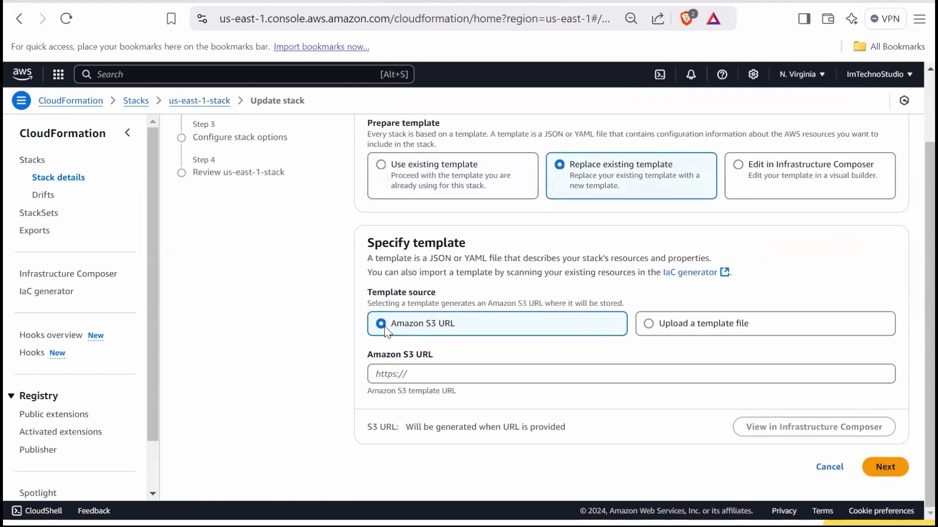
pyautogui.click(404, 375)
pyautogui.write('https://imtechnos-cfn-template.s3.us-east-1.amazonaws.com/EC2_Creation_Template.yaml')
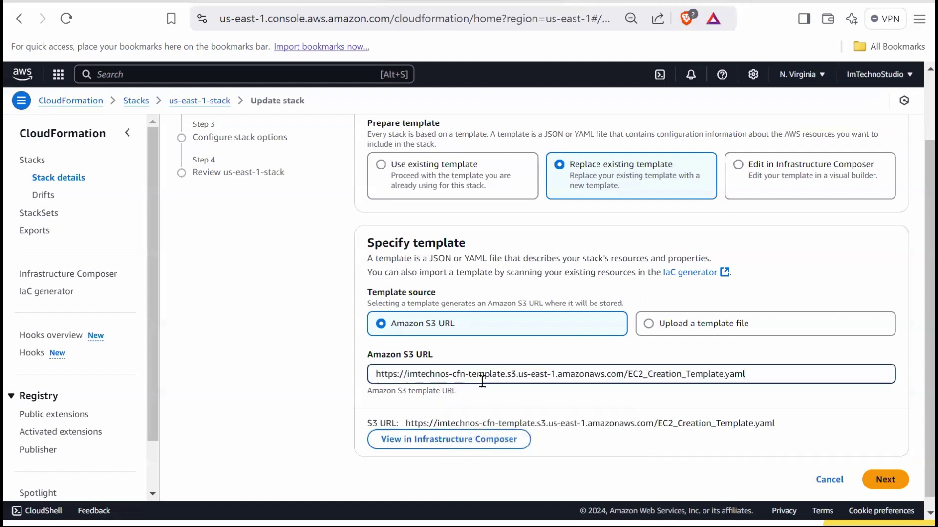
pyautogui.click(884, 476)
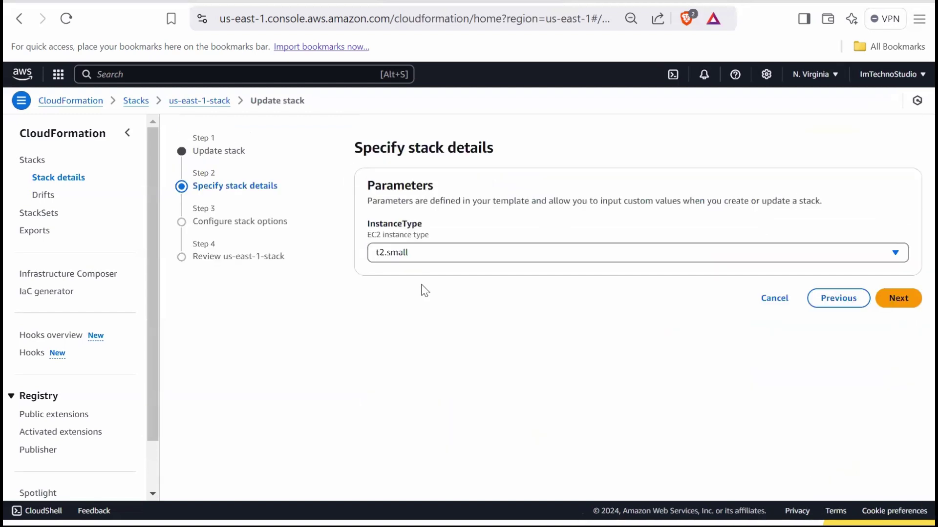
# Step: Set the InstanceType parameter to t2.micro, keep the default stack options, and submit the stack update
pyautogui.click(425, 257)
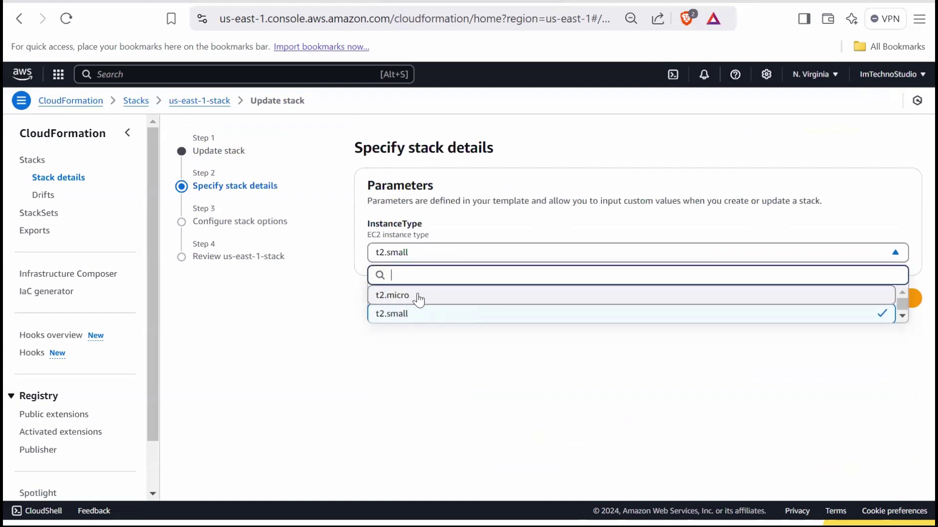
pyautogui.click(435, 328)
pyautogui.click(893, 298)
pyautogui.scroll(-10, 693, 415)
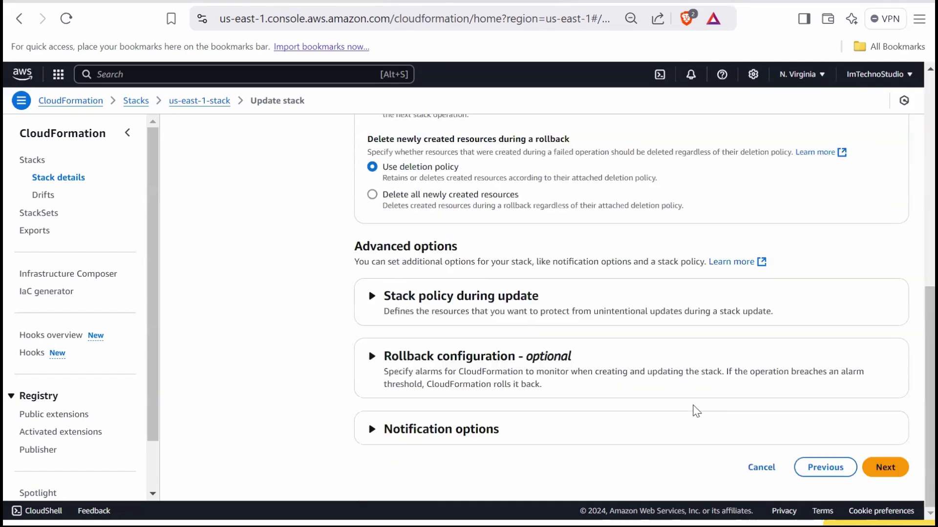
pyautogui.click(883, 467)
pyautogui.scroll(-15, 774, 376)
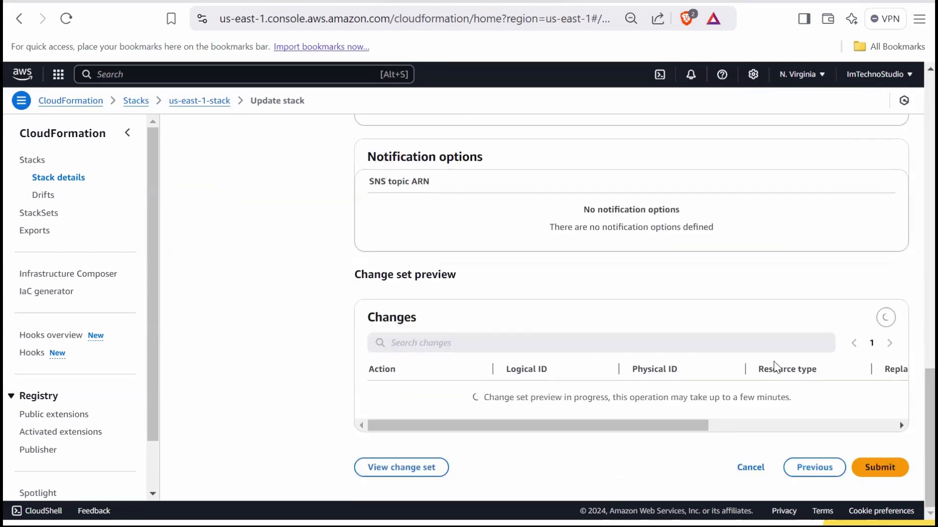
pyautogui.click(878, 467)
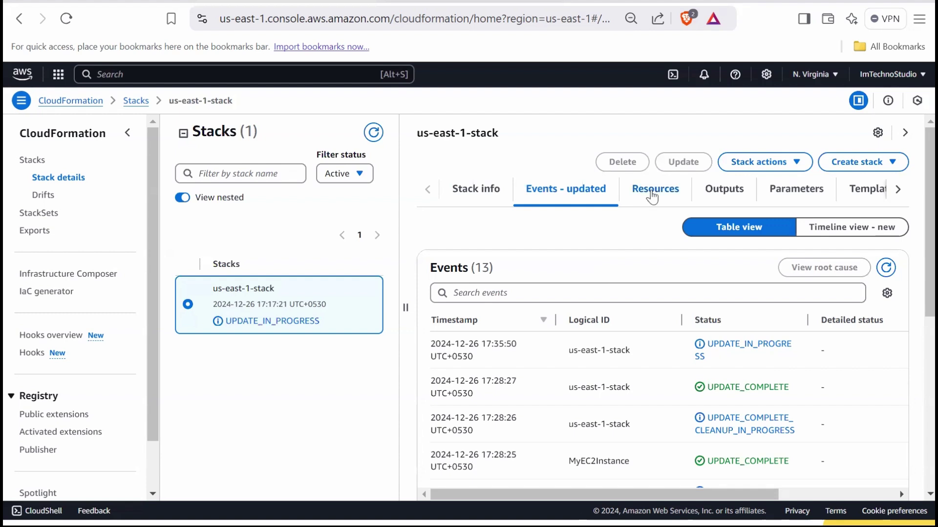
# Step: Open the MyEC2Instance resource of the stack in EC2, refresh the instances list, and check the instance's type
pyautogui.click(650, 195)
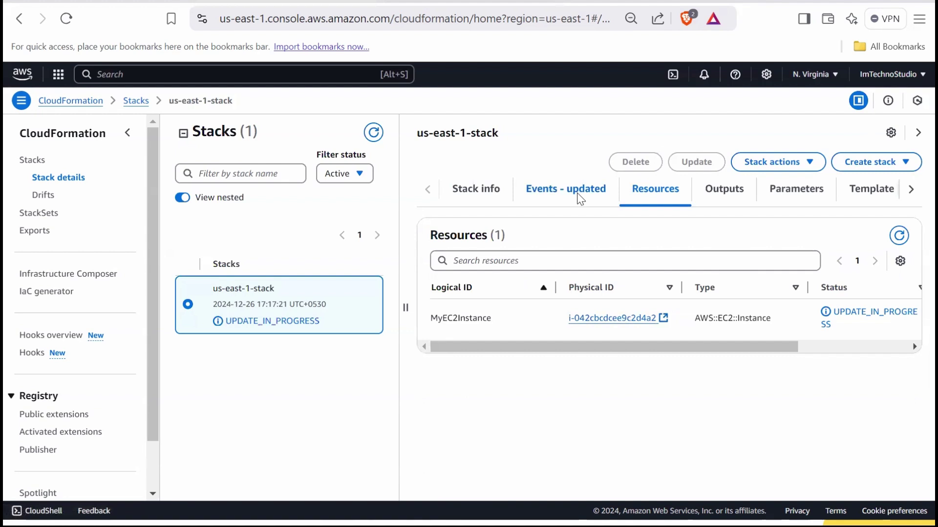
pyautogui.click(612, 318)
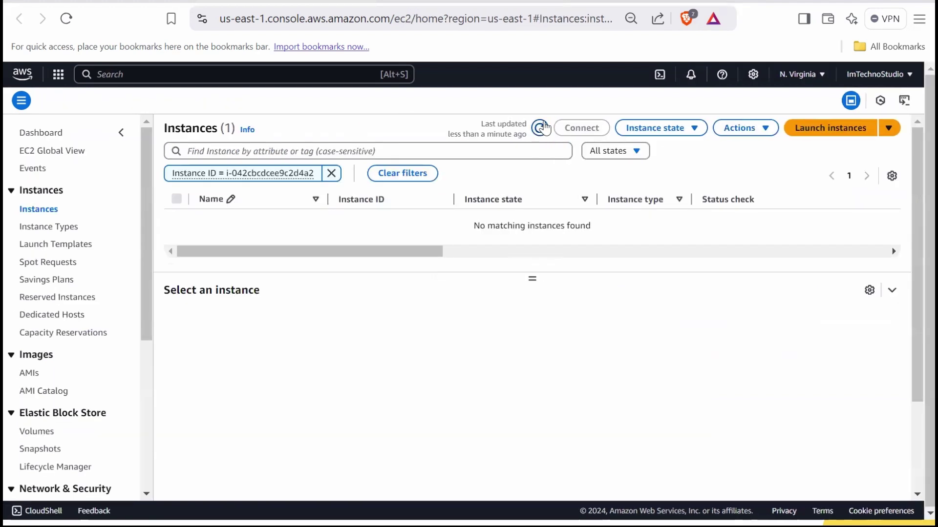
pyautogui.click(541, 128)
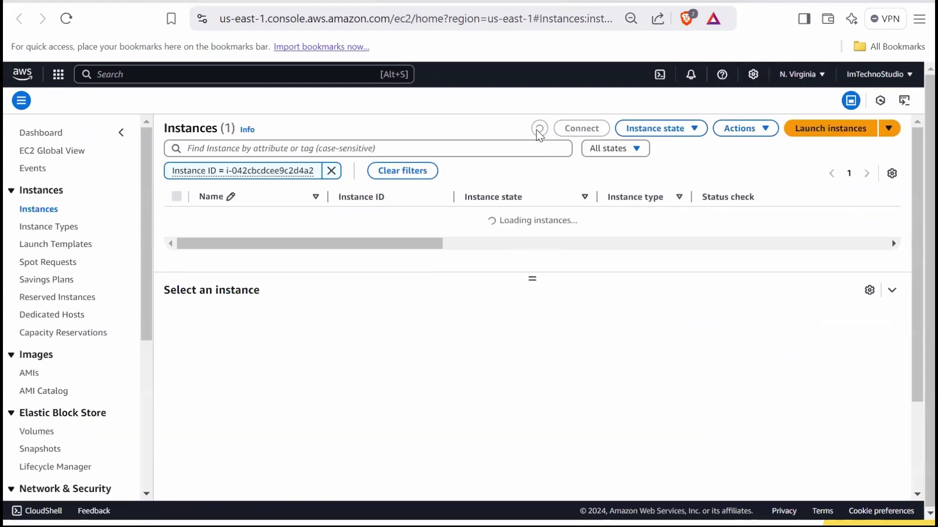
pyautogui.moveTo(639, 219); pyautogui.dragTo(606, 226)
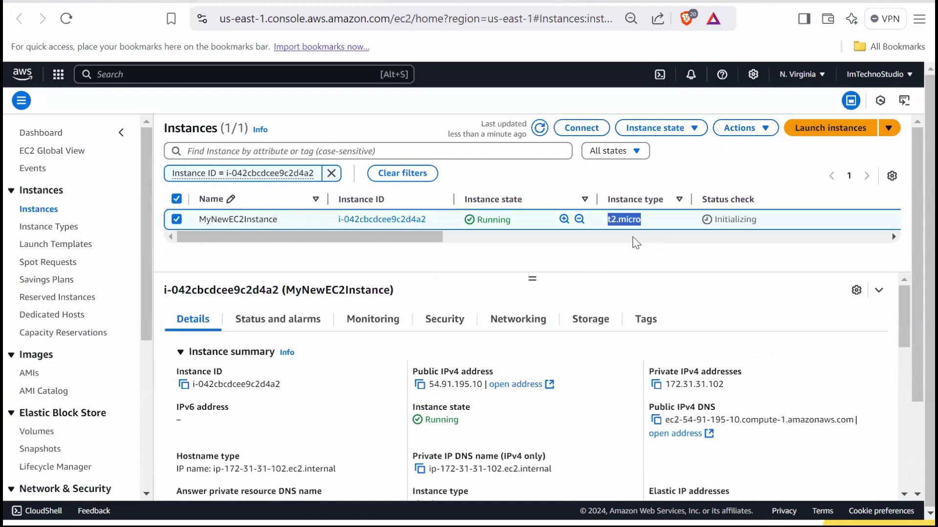
# Step: Return to us-east-1-stack in CloudFormation and examine its InstanceId and PublicIP outputs
pyautogui.hotkey('ctrl', 'Tab')
pyautogui.click(725, 196)
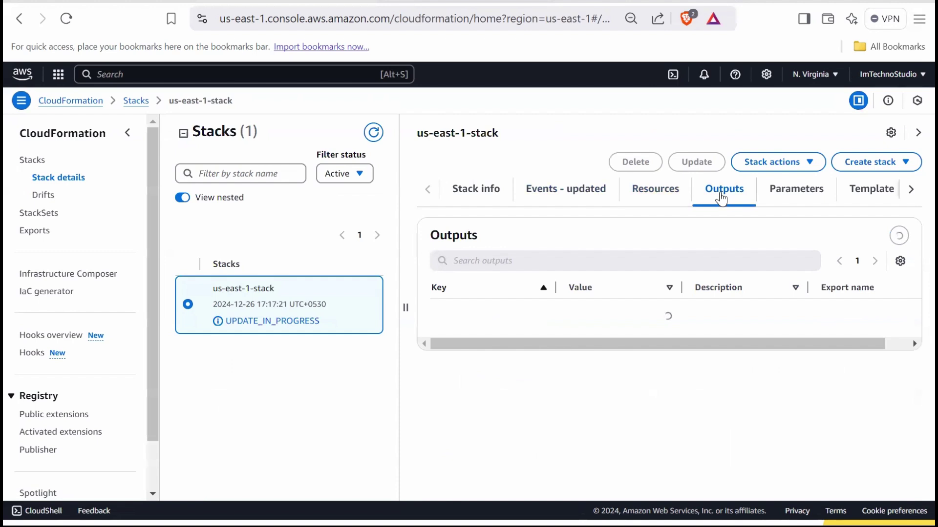
pyautogui.moveTo(574, 355); pyautogui.dragTo(604, 369)
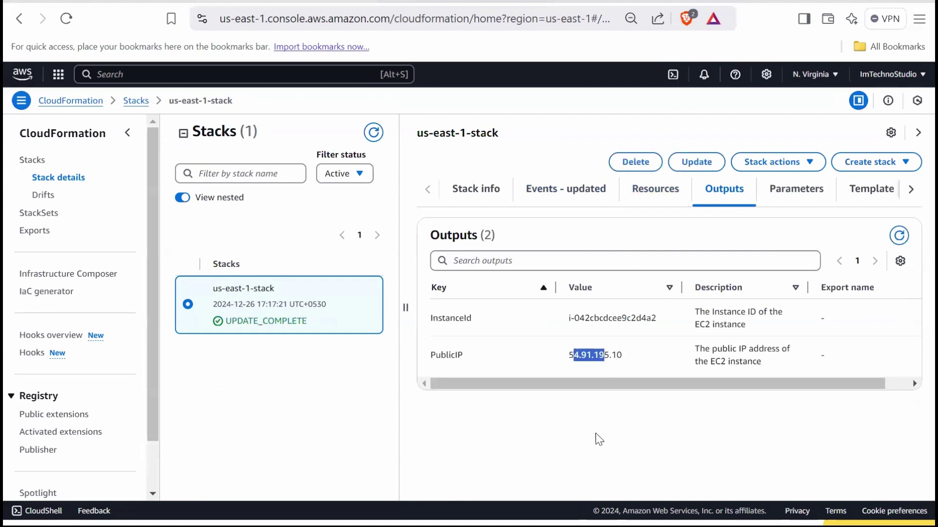
pyautogui.click(585, 427)
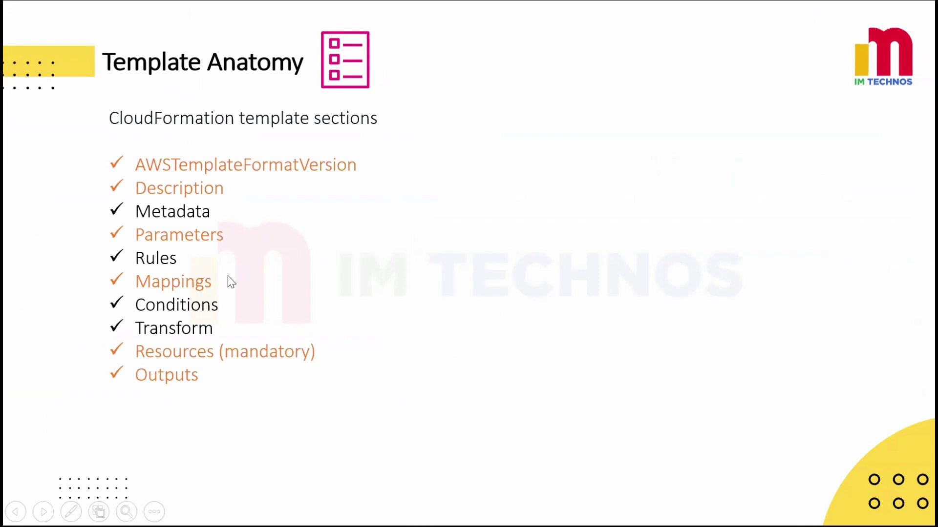
pyautogui.click(226, 307)
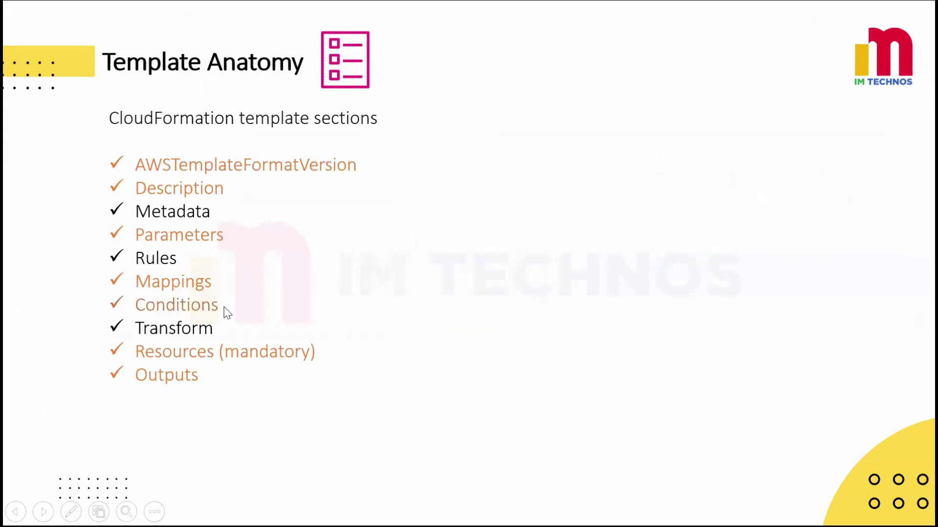